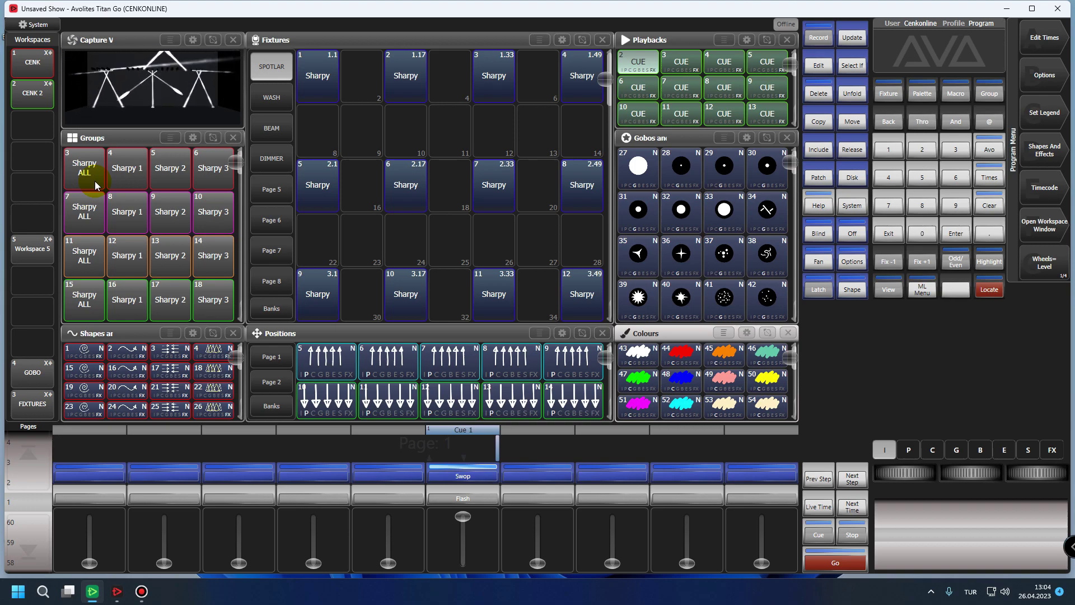
{"action": "left_click", "coordinate": [32, 100]}
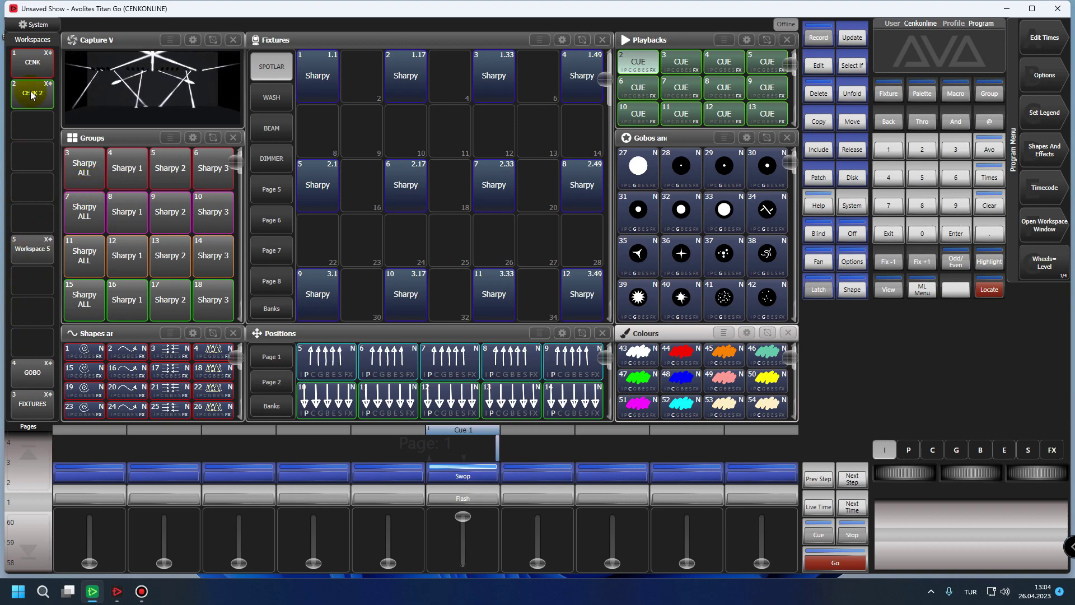
{"action": "left_click", "coordinate": [49, 58]}
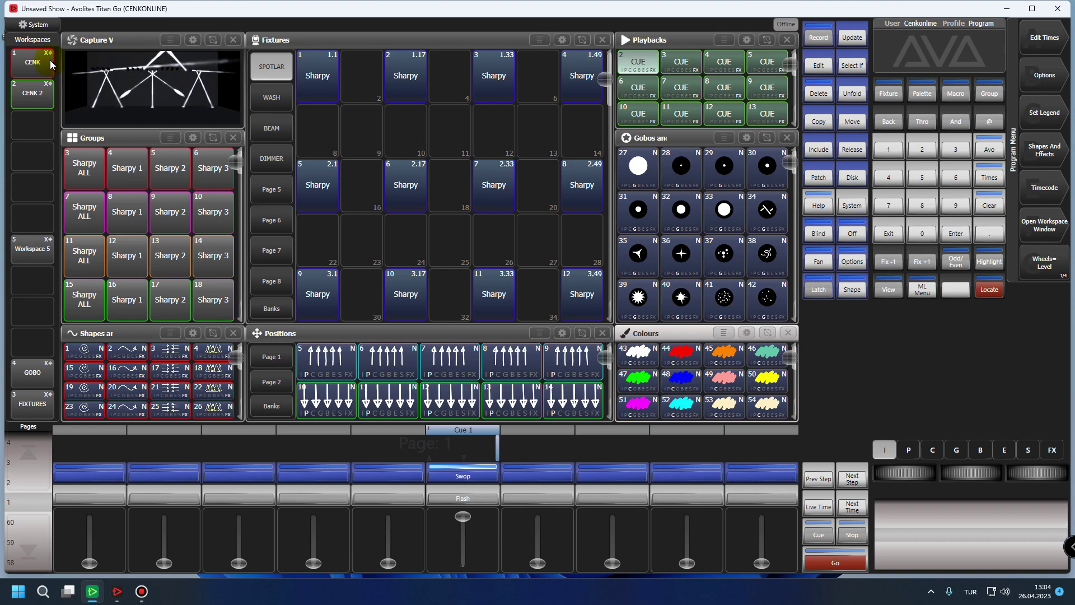
{"action": "left_click", "coordinate": [765, 119]}
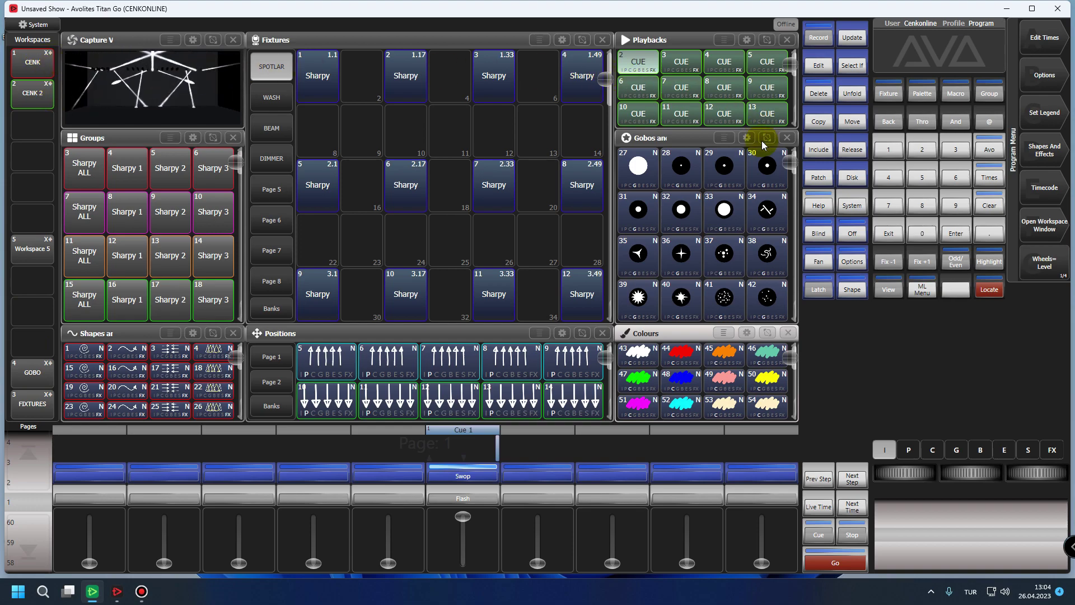
{"action": "left_click", "coordinate": [724, 351]}
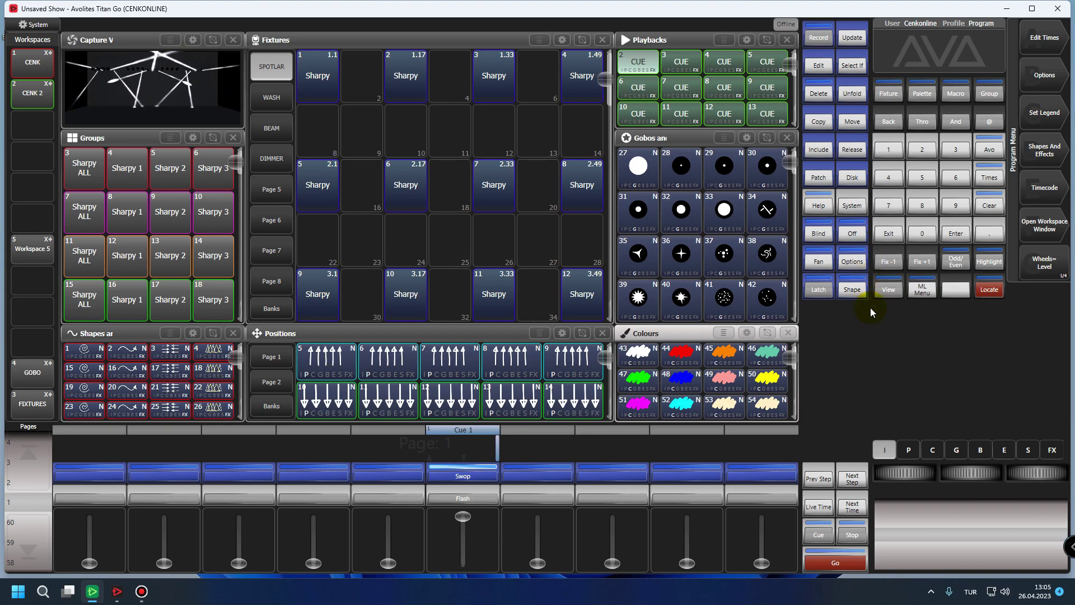
Delete the saved workspace named Workspace 5
{"action": "left_click", "coordinate": [889, 293]}
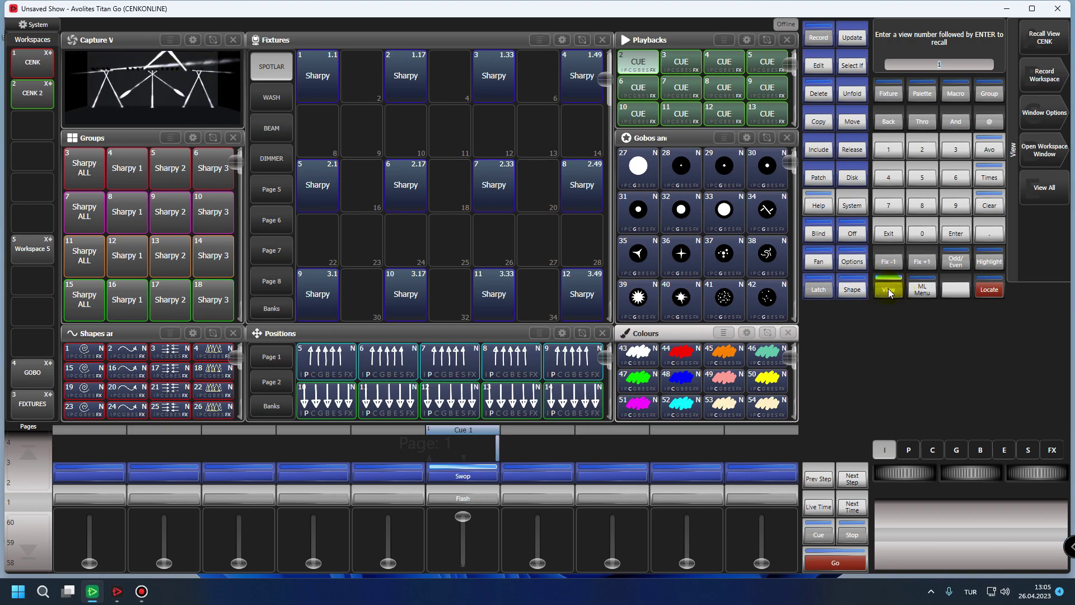
{"action": "left_click", "coordinate": [819, 93]}
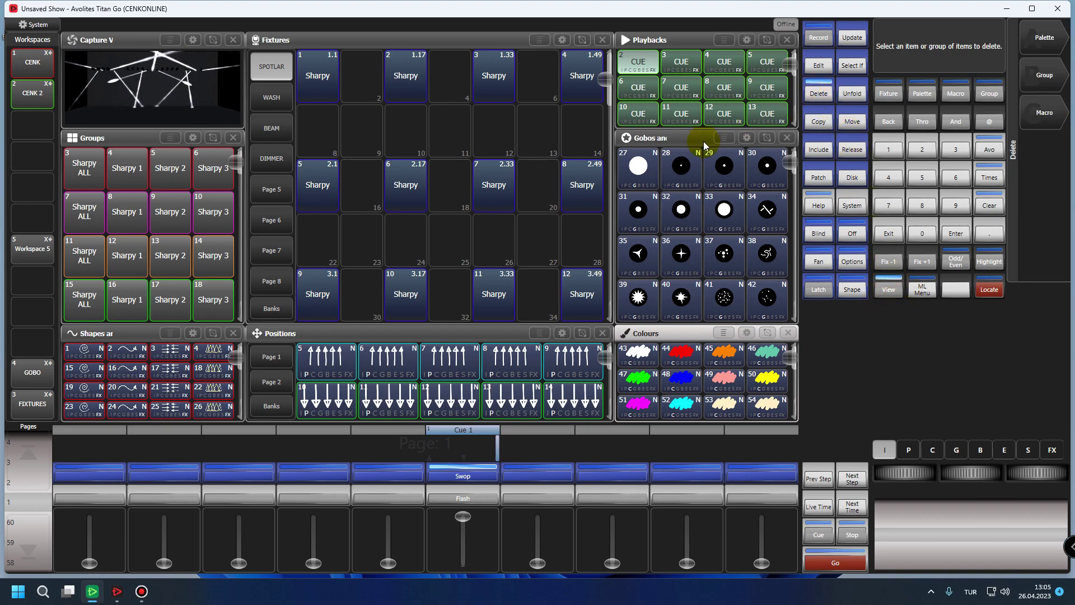
{"action": "left_click", "coordinate": [86, 270]}
{"action": "left_click", "coordinate": [38, 255]}
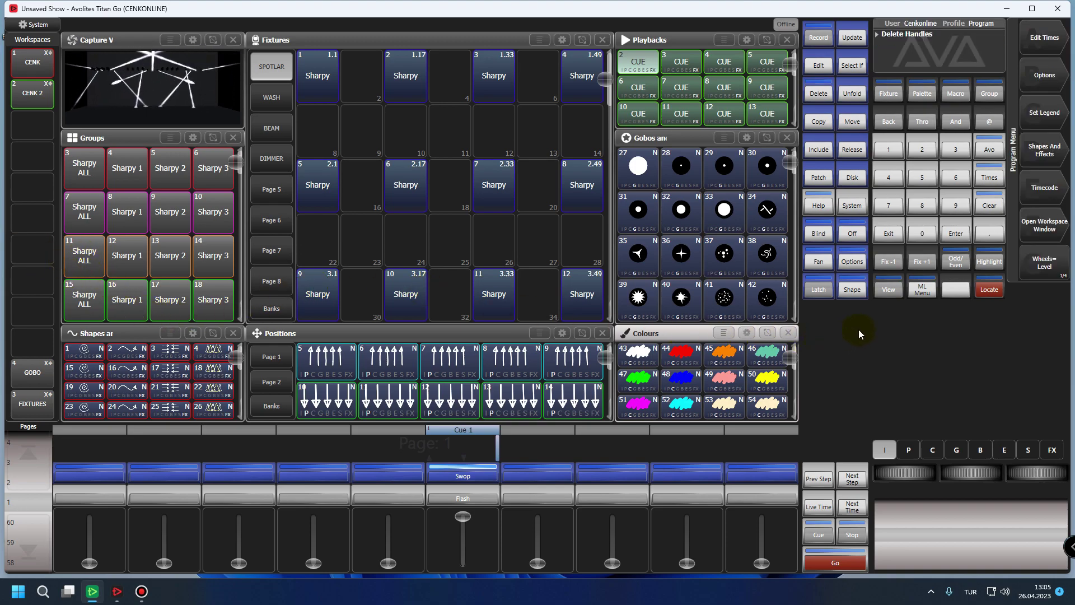
Delete the saved FIXTURES and GOBO workspaces
{"action": "left_click", "coordinate": [889, 289]}
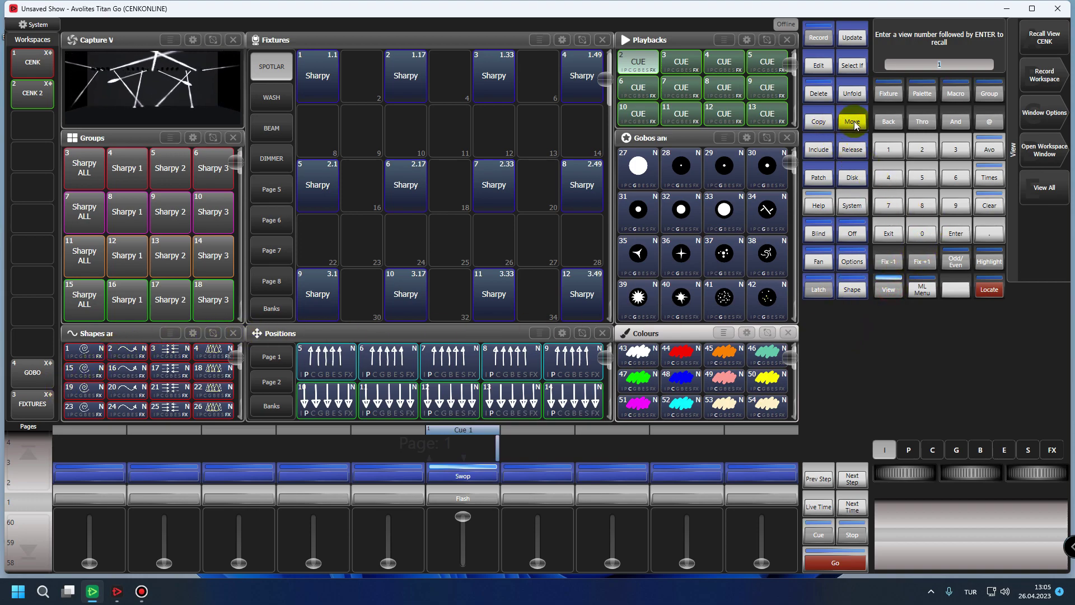
{"action": "left_click", "coordinate": [823, 94]}
{"action": "left_click", "coordinate": [33, 403]}
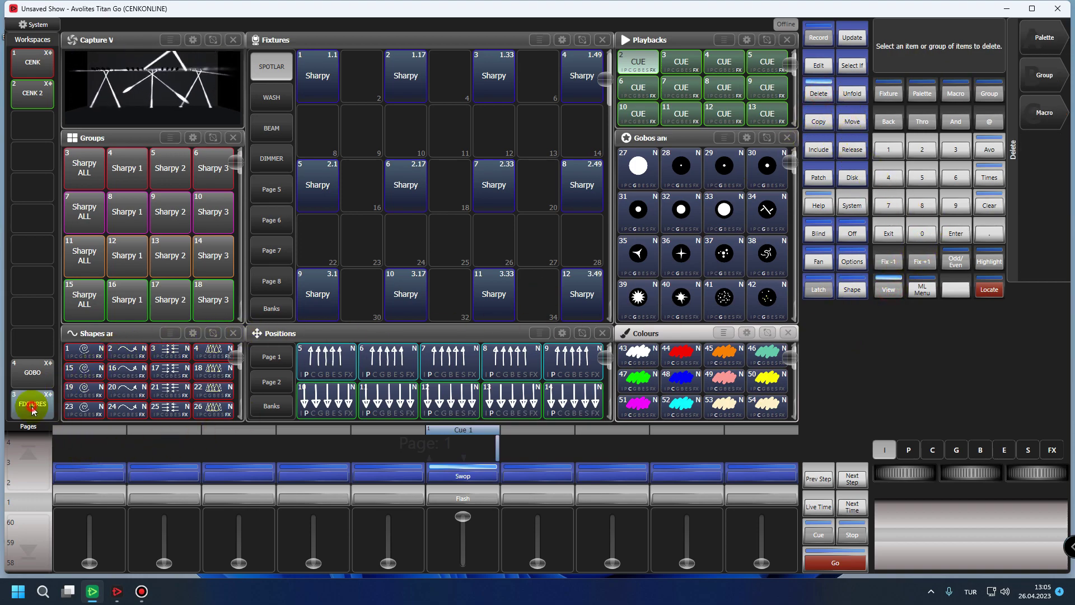
{"action": "left_click", "coordinate": [892, 292]}
{"action": "left_click", "coordinate": [818, 94]}
{"action": "left_click", "coordinate": [56, 362]}
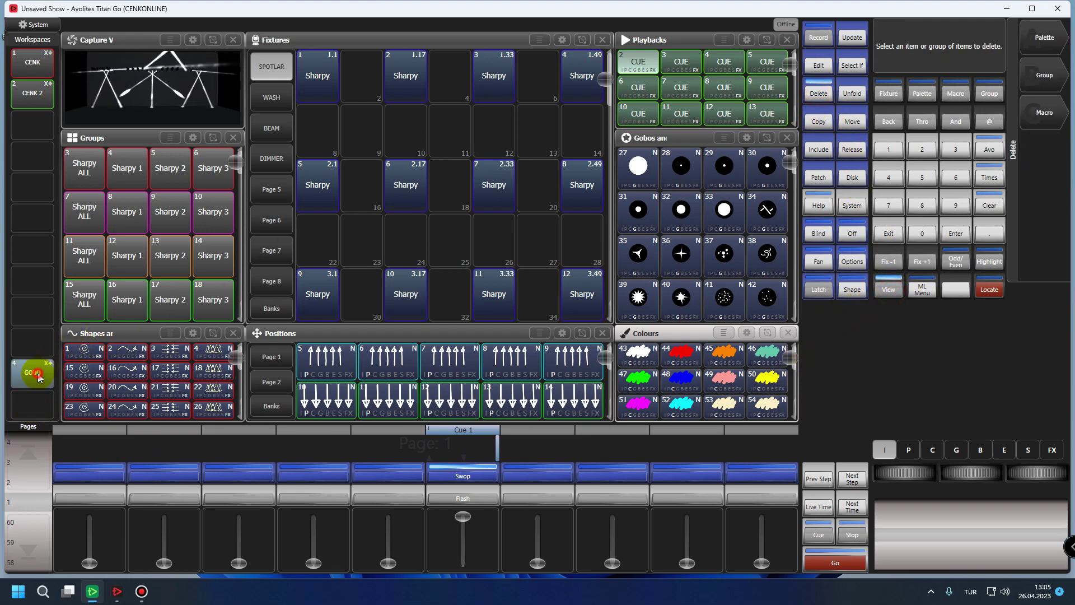
{"action": "left_click", "coordinate": [896, 231]}
Clear the programmer and lower the Cue 1 playback fader to zero
{"action": "left_click", "coordinate": [988, 205]}
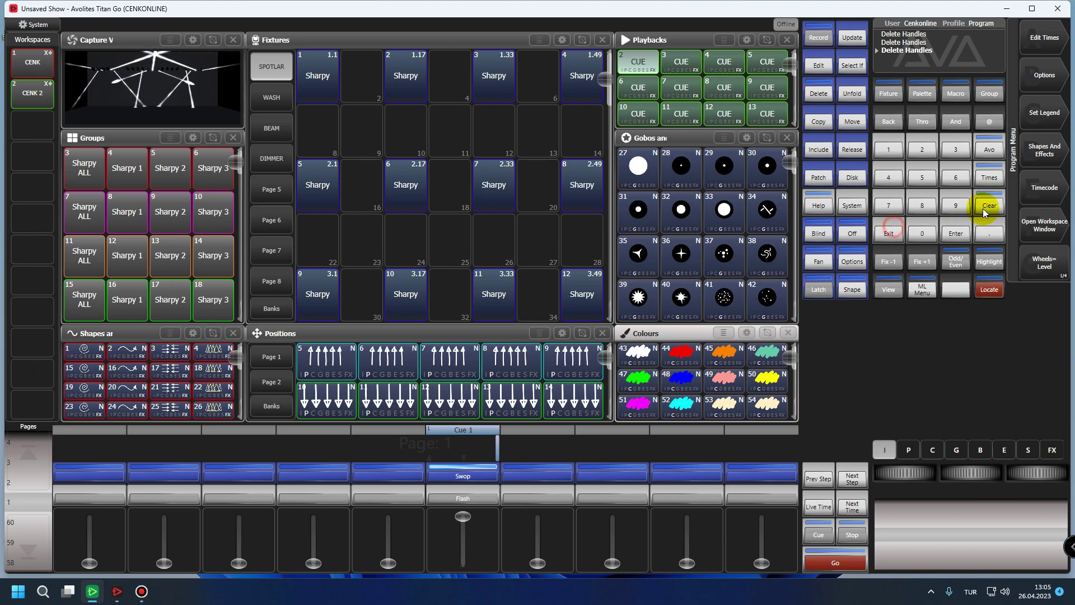
{"action": "left_click", "coordinate": [987, 209]}
{"action": "left_click", "coordinate": [988, 209]}
{"action": "left_click_drag", "start_coordinate": [462, 542], "coordinate": [462, 563]}
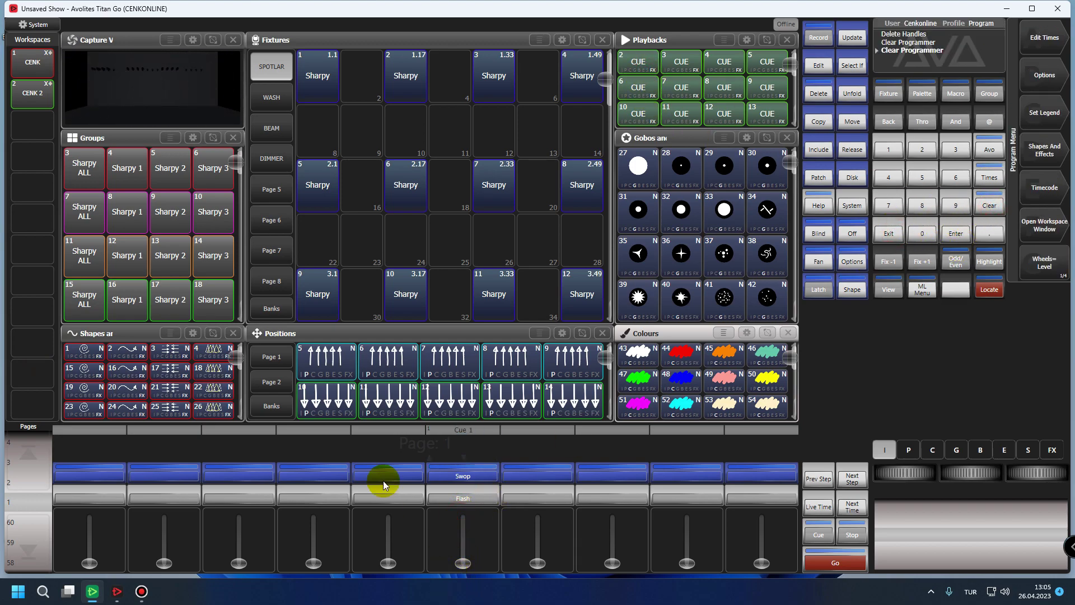
Close all the open workspace windows, from Playbacks, Fixtures and Capture Visualiser through to Colours, leaving the workspace empty
{"action": "left_click", "coordinate": [788, 39]}
{"action": "left_click", "coordinate": [600, 41]}
{"action": "left_click", "coordinate": [233, 40]}
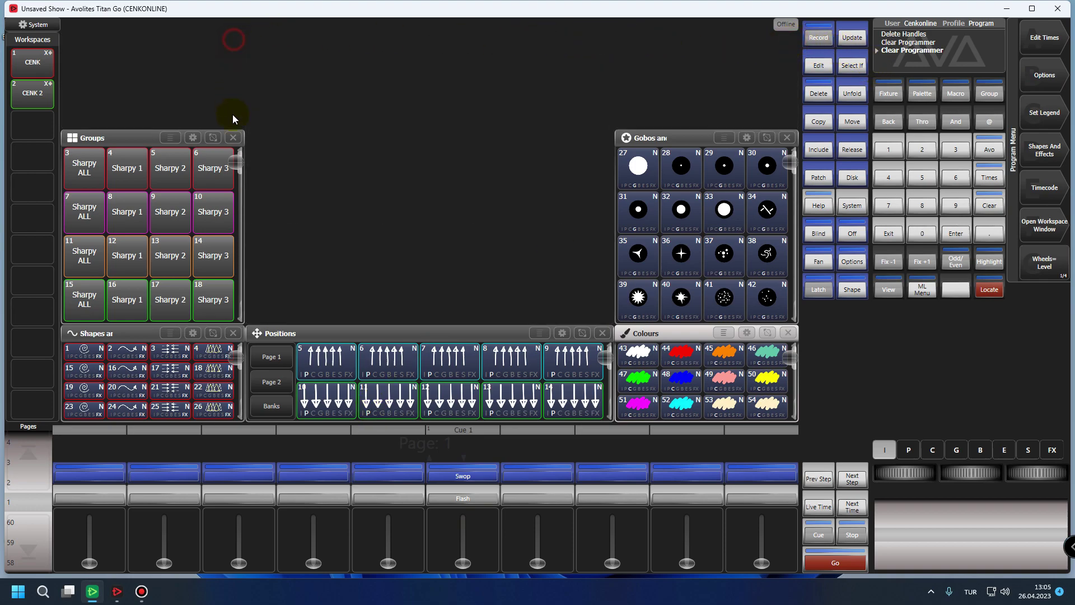
{"action": "left_click", "coordinate": [233, 138]}
{"action": "left_click", "coordinate": [233, 333]}
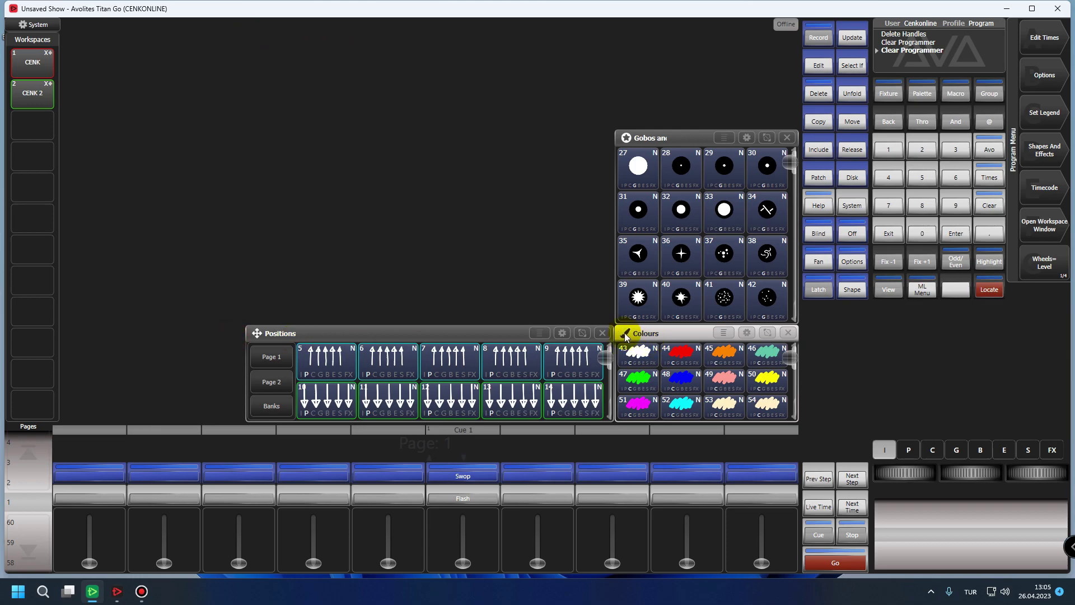
{"action": "left_click", "coordinate": [604, 334]}
{"action": "left_click", "coordinate": [787, 138]}
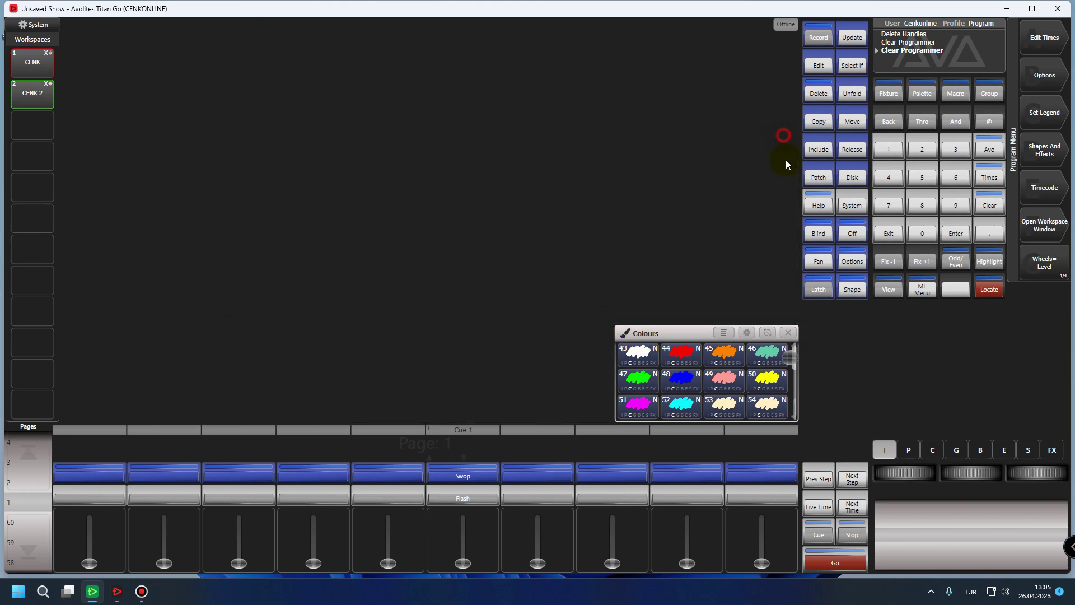
{"action": "left_click", "coordinate": [787, 334]}
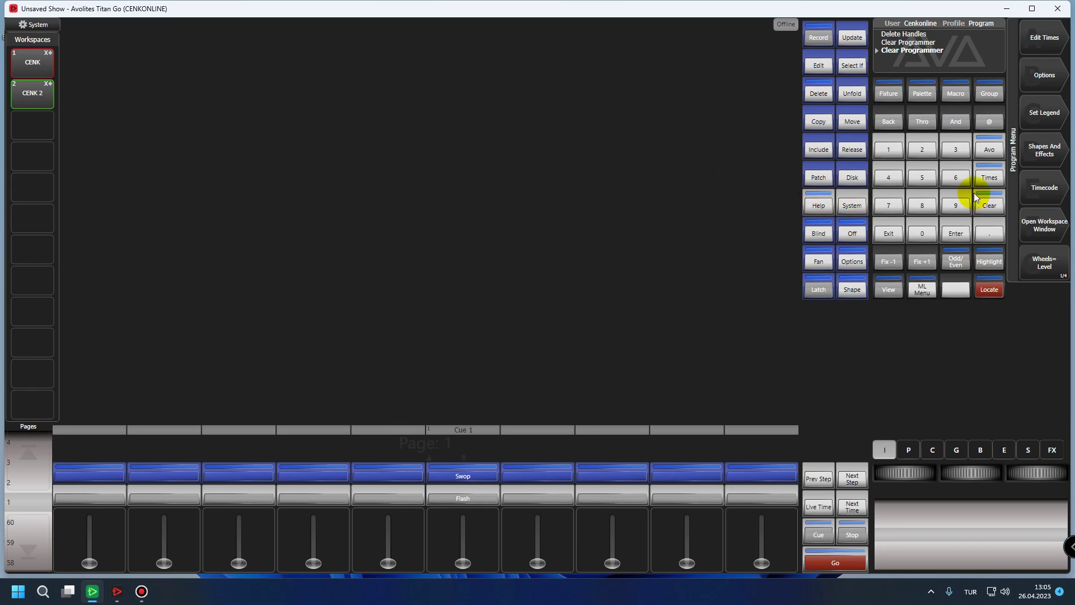
Open the Fixtures window and apply the size preset that fills the whole workspace area
{"action": "left_click", "coordinate": [1047, 227]}
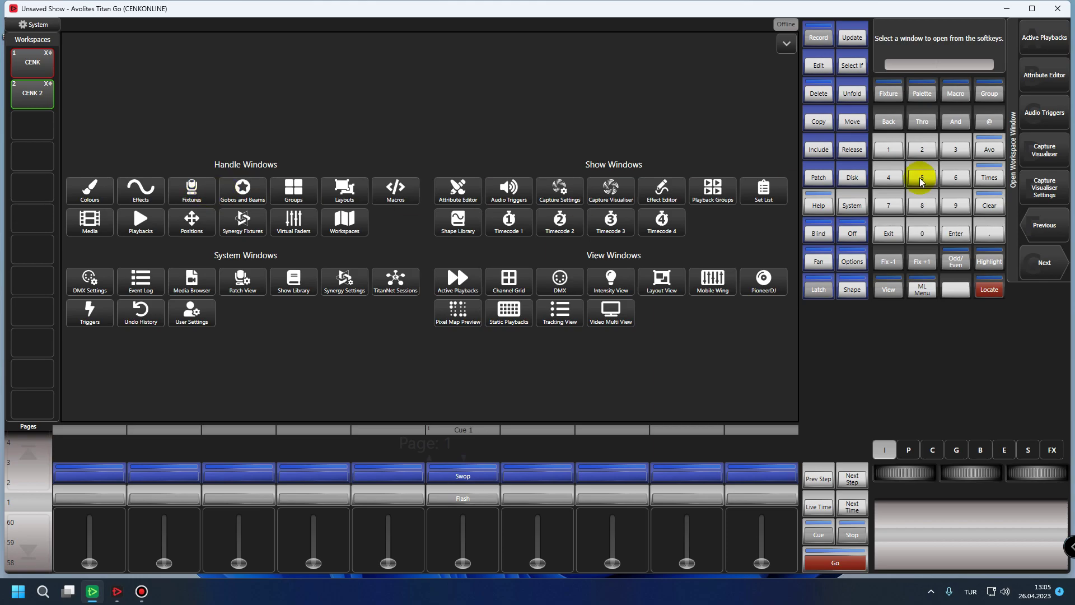
{"action": "left_click", "coordinate": [201, 193]}
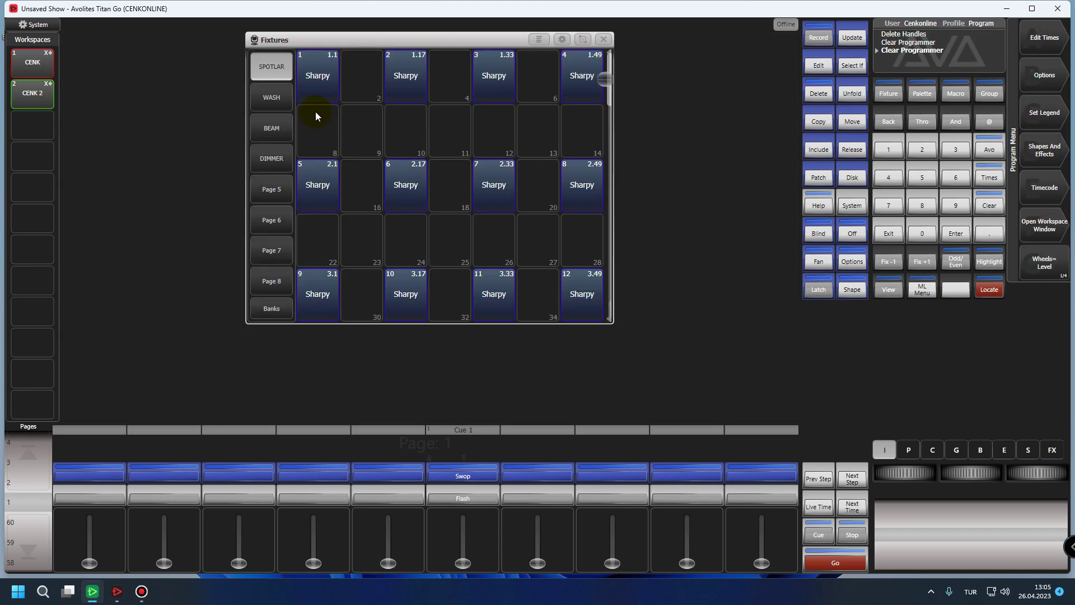
{"action": "left_click", "coordinate": [565, 40]}
{"action": "left_click", "coordinate": [344, 109]}
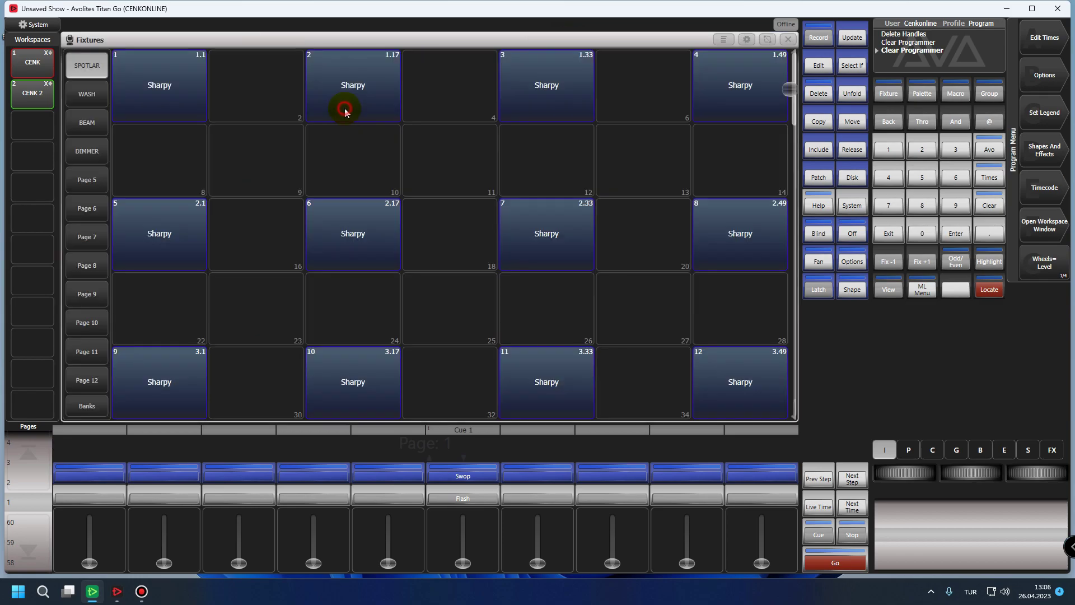
Try the quarter-size presets on the Fixtures window in the upper-left, upper-right and lower-left quarters, and return it to full size
{"action": "left_click", "coordinate": [744, 42]}
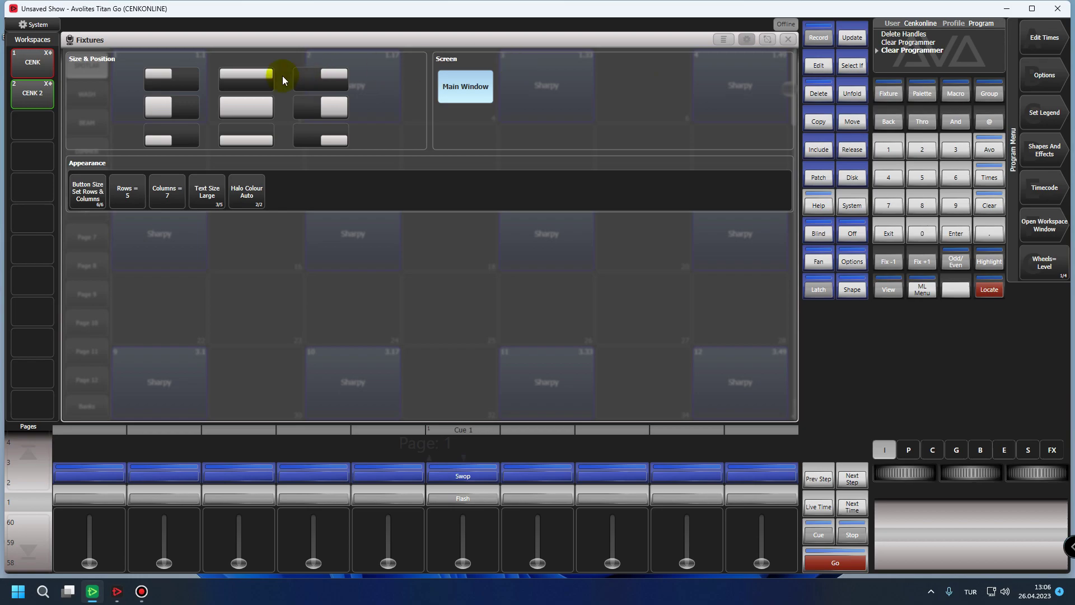
{"action": "left_click", "coordinate": [171, 87]}
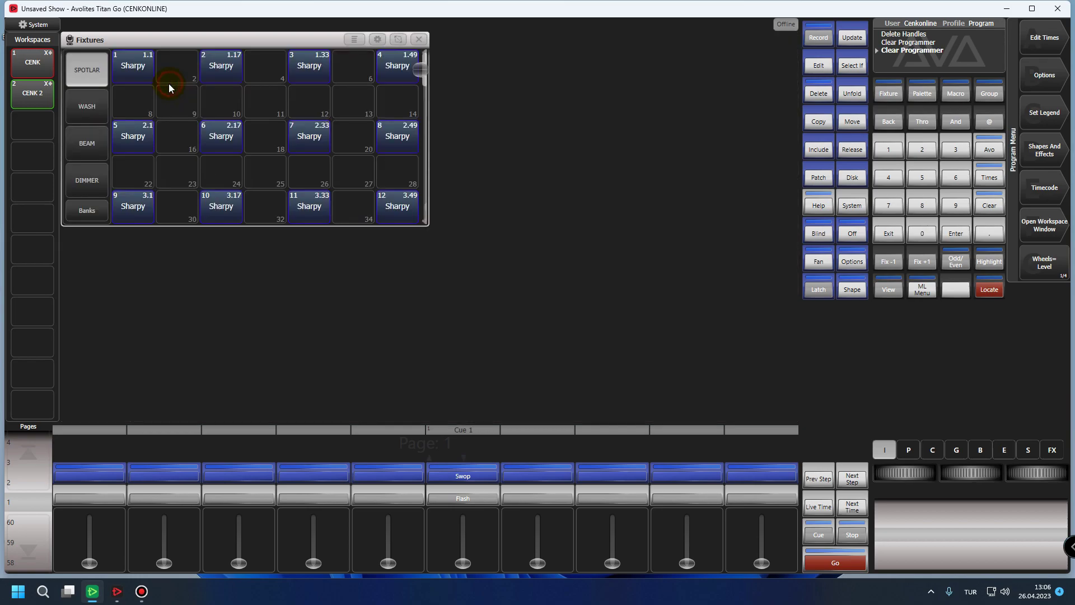
{"action": "left_click", "coordinate": [377, 39]}
{"action": "left_click", "coordinate": [229, 84]}
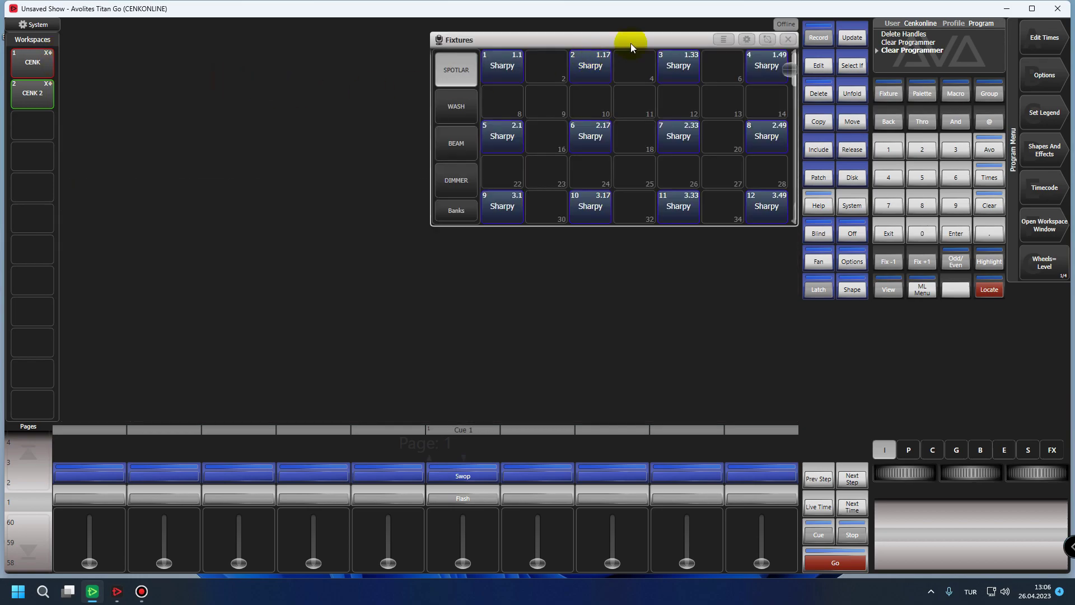
{"action": "left_click", "coordinate": [746, 40]}
{"action": "left_click", "coordinate": [452, 139]}
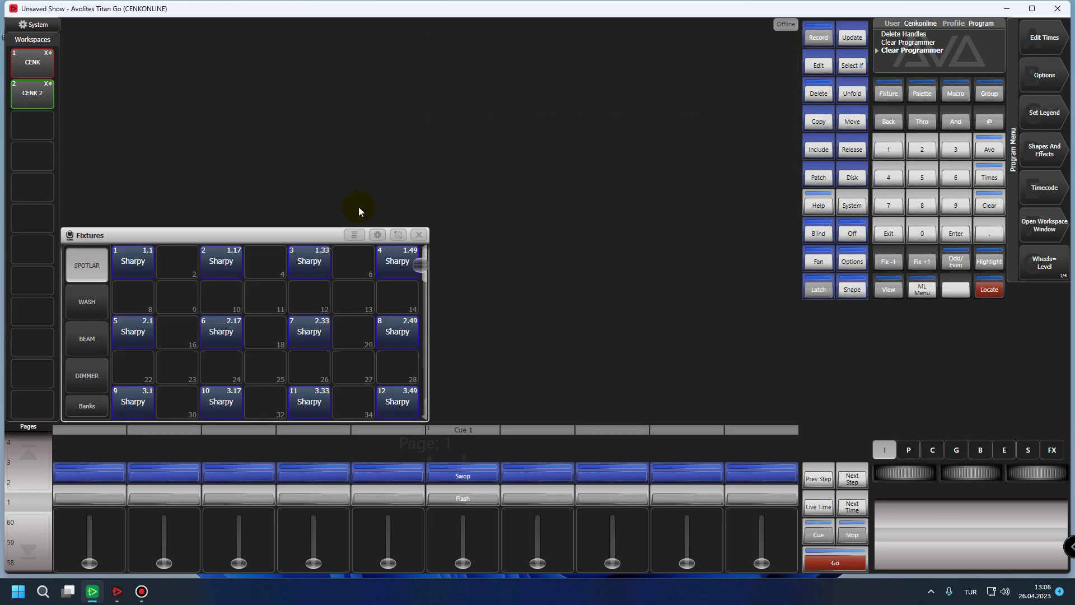
{"action": "left_click", "coordinate": [379, 235]}
{"action": "left_click", "coordinate": [172, 311]}
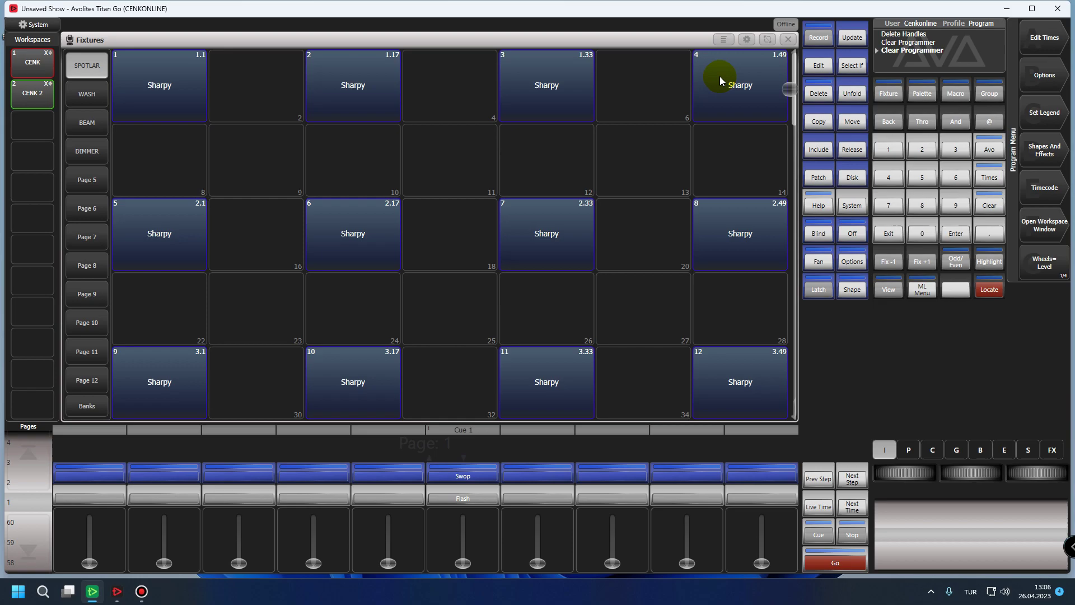
Resize the Fixtures window by its lower-right corner to 8 columns by 5 rows of the layout grid
{"action": "left_click", "coordinate": [768, 39]}
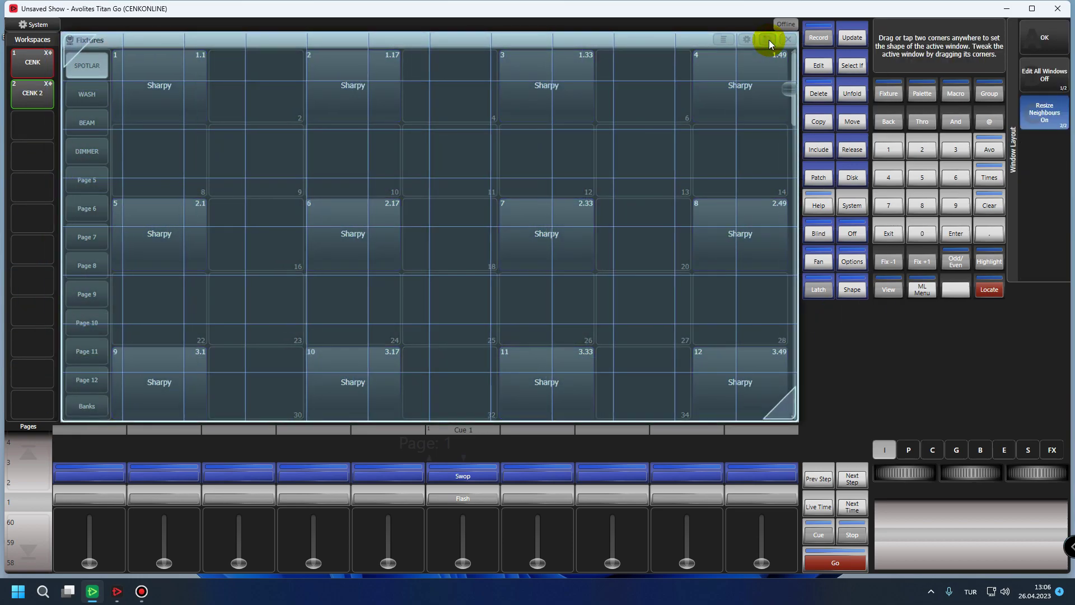
{"action": "mouse_move", "coordinate": [786, 406]}
{"action": "left_mouse_down"}
{"action": "mouse_move", "coordinate": [602, 320]}
{"action": "mouse_move", "coordinate": [312, 240]}
{"action": "mouse_move", "coordinate": [342, 179]}
{"action": "mouse_move", "coordinate": [339, 148]}
{"action": "mouse_move", "coordinate": [342, 200]}
{"action": "mouse_move", "coordinate": [603, 310]}
{"action": "mouse_move", "coordinate": [796, 409]}
{"action": "left_mouse_up"}
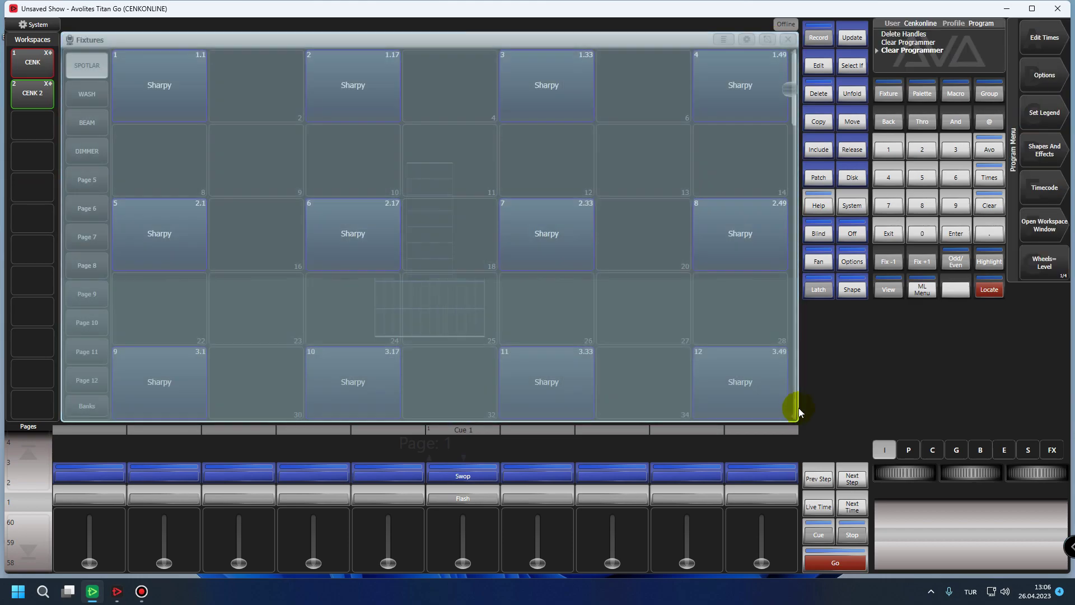
{"action": "left_click", "coordinate": [767, 40]}
{"action": "left_click", "coordinate": [73, 56]}
{"action": "left_click_drag", "start_coordinate": [789, 410], "coordinate": [539, 269]}
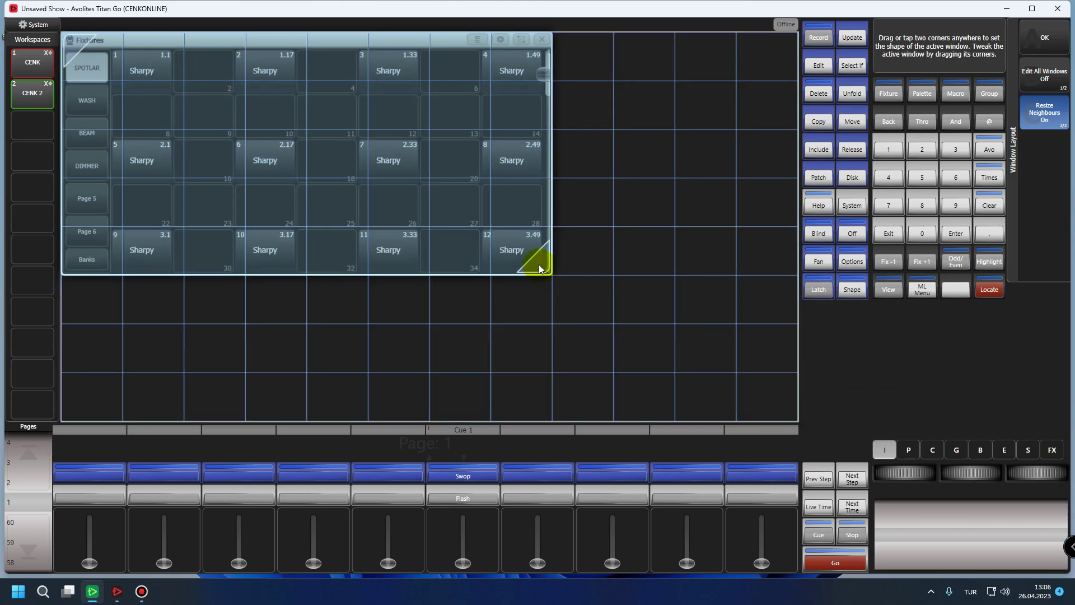
{"action": "left_click", "coordinate": [539, 264]}
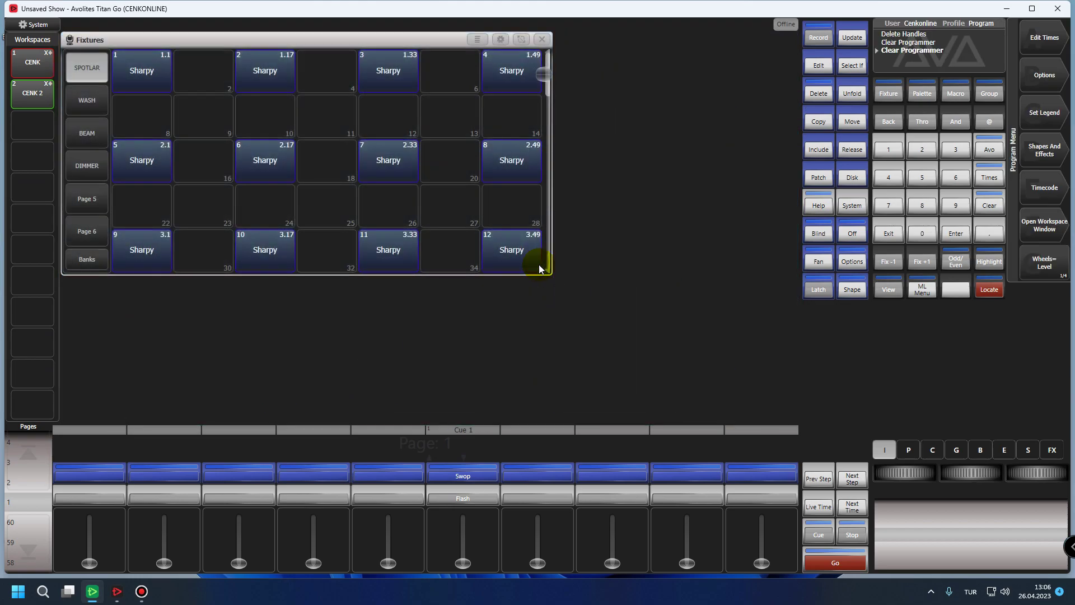
Reshape the Fixtures window to 6 by 4 grid cells, starting three columns in and two rows down in the workspace
{"action": "left_click", "coordinate": [501, 40]}
{"action": "left_click", "coordinate": [500, 40]}
{"action": "left_click", "coordinate": [522, 39]}
{"action": "left_click_drag", "start_coordinate": [78, 41], "coordinate": [251, 135]}
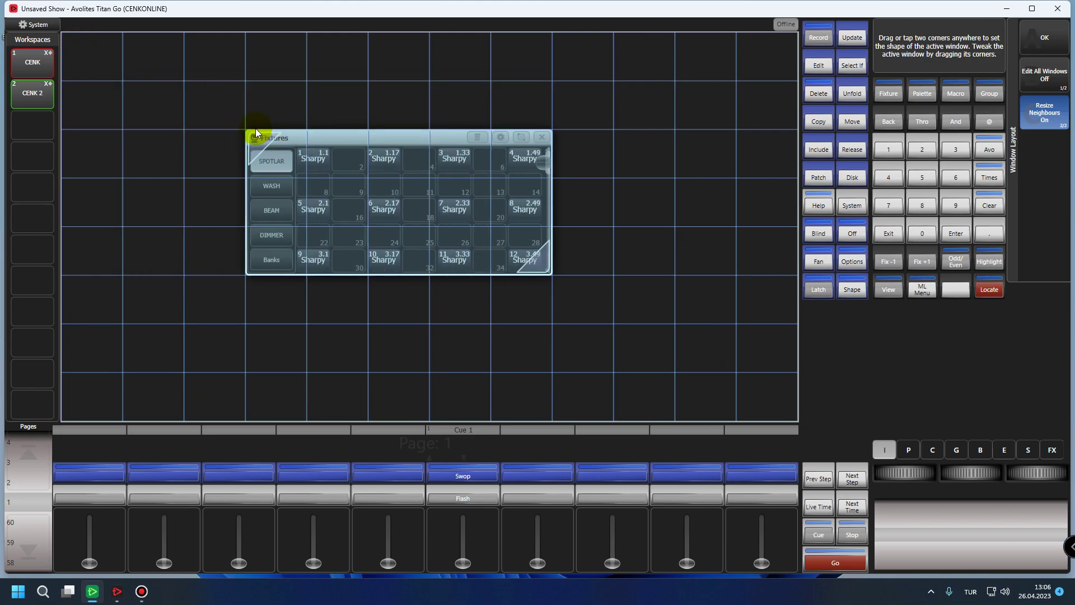
{"action": "left_click", "coordinate": [522, 138]}
{"action": "left_click_drag", "start_coordinate": [547, 271], "coordinate": [590, 312]}
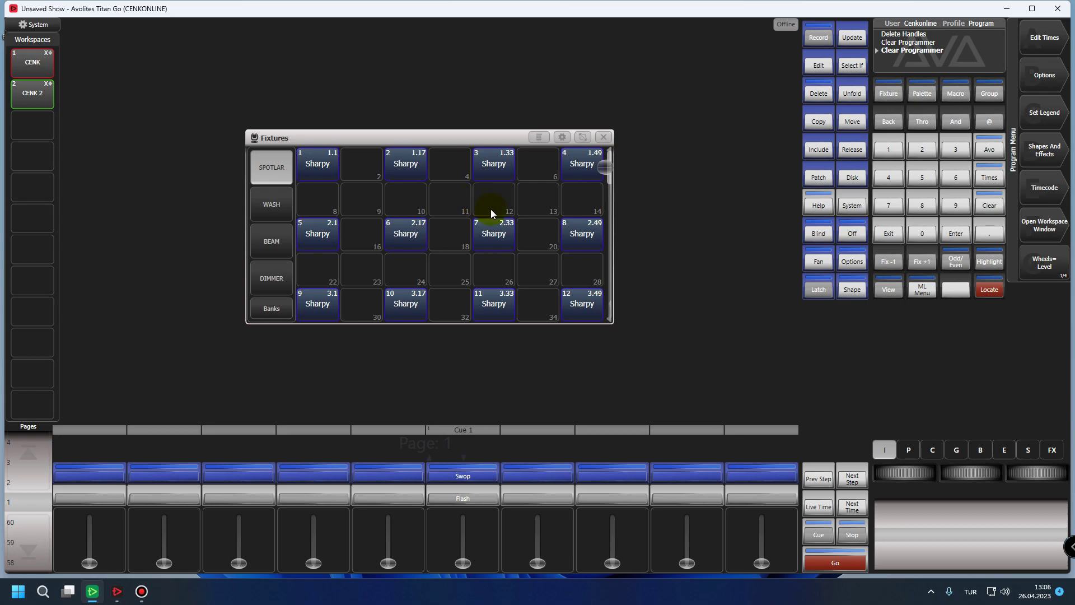
Open the Colours palette window in the workspace
{"action": "left_click", "coordinate": [1035, 226]}
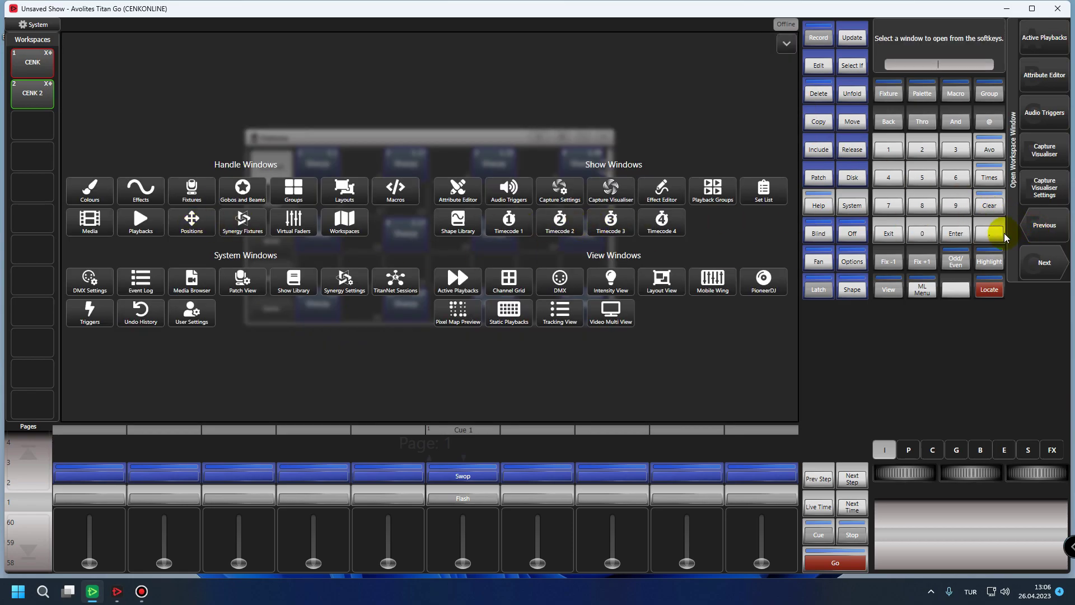
{"action": "left_click", "coordinate": [890, 233]}
{"action": "left_click", "coordinate": [1040, 226]}
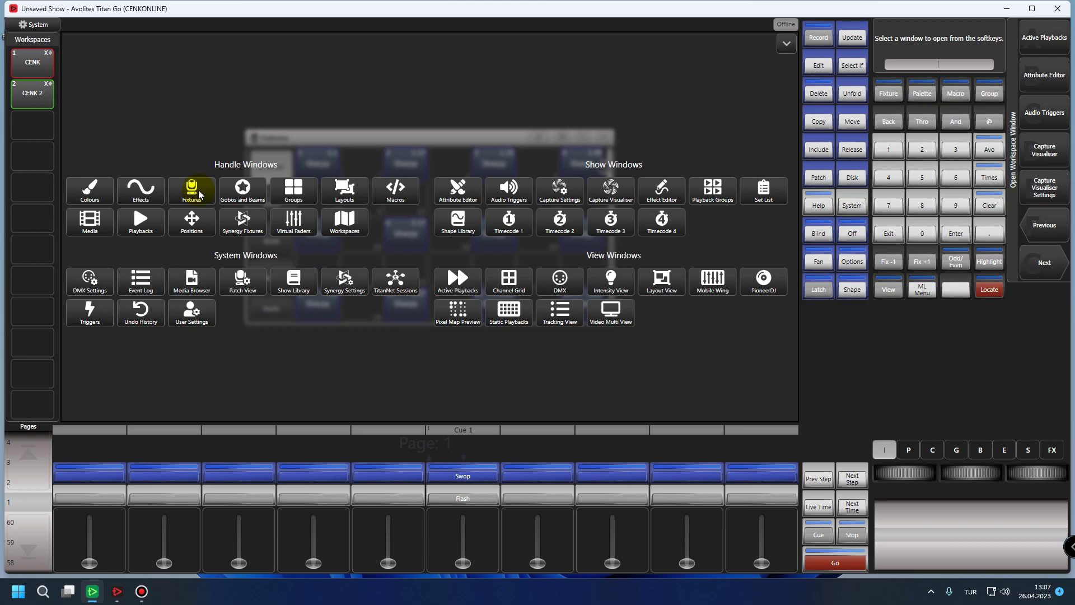
{"action": "left_click", "coordinate": [88, 192]}
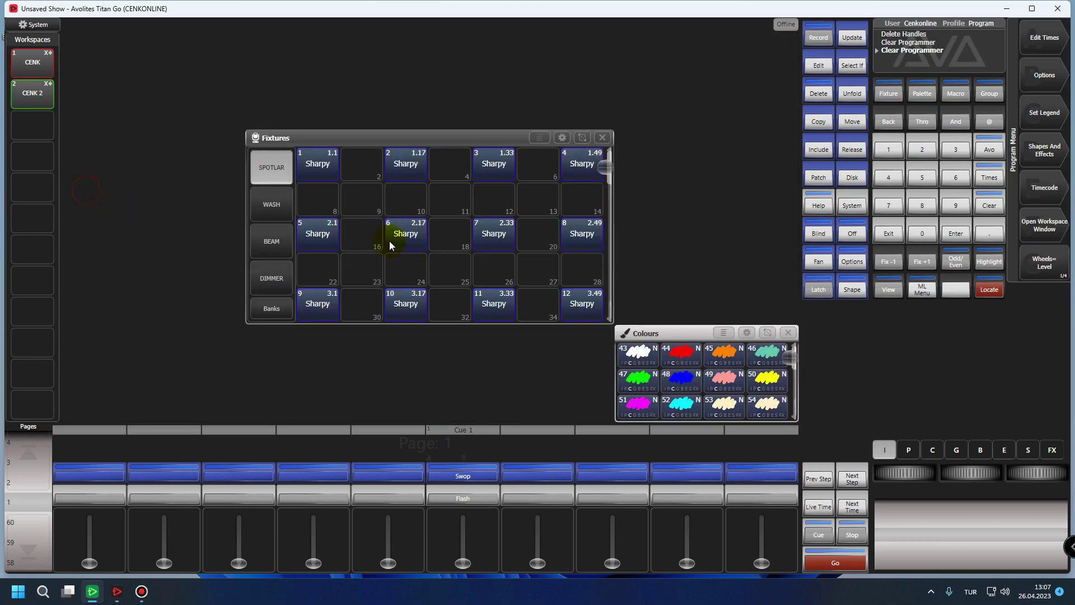
Resize the Colours window to 3 by 4 grid cells so it sits directly beside the Fixtures window at equal height
{"action": "left_click", "coordinate": [767, 333]}
{"action": "left_click_drag", "start_coordinate": [630, 335], "coordinate": [631, 152]}
{"action": "left_click", "coordinate": [770, 178]}
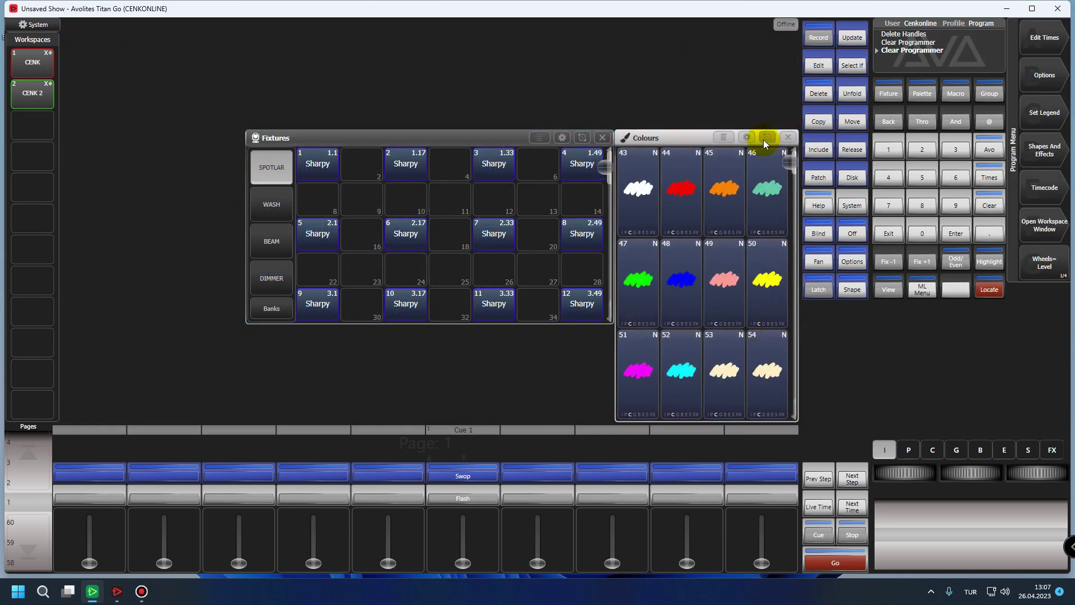
{"action": "left_click_drag", "start_coordinate": [790, 402], "coordinate": [785, 300]}
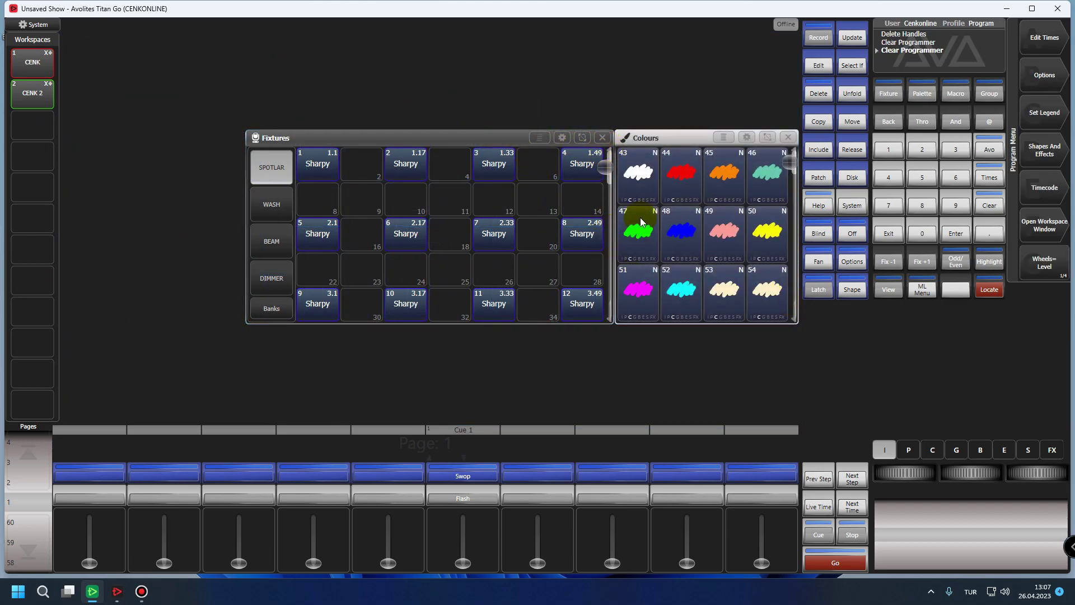
Narrow the Fixtures window to 5 by 4 grid cells and widen it back to 6 by 4
{"action": "left_click", "coordinate": [582, 138]}
{"action": "mouse_move", "coordinate": [605, 317]}
{"action": "left_mouse_down"}
{"action": "mouse_move", "coordinate": [548, 312]}
{"action": "mouse_move", "coordinate": [595, 311]}
{"action": "left_mouse_up"}
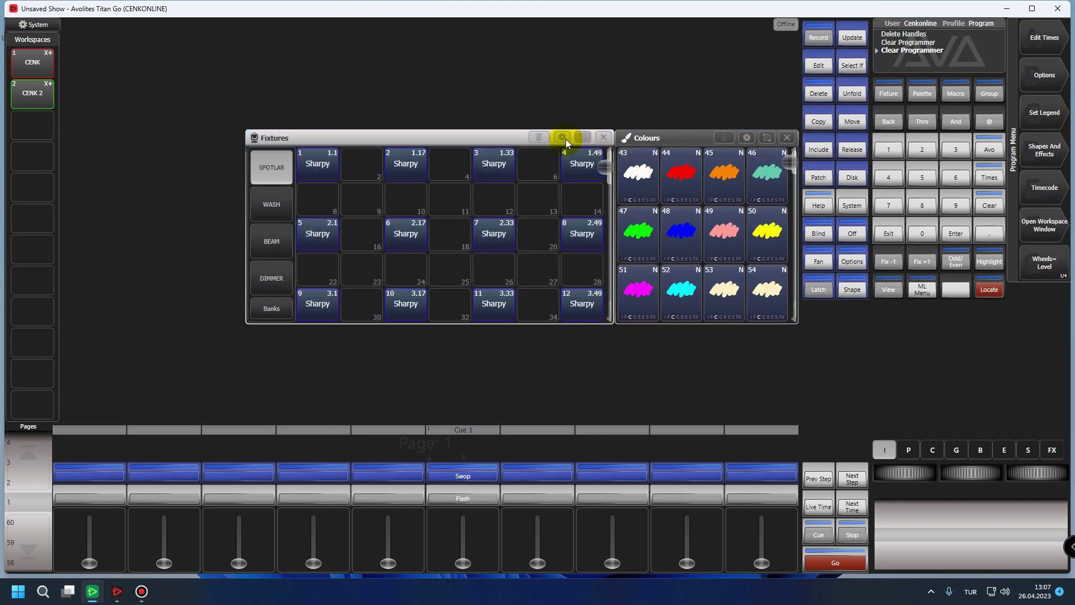
{"action": "left_click", "coordinate": [584, 140]}
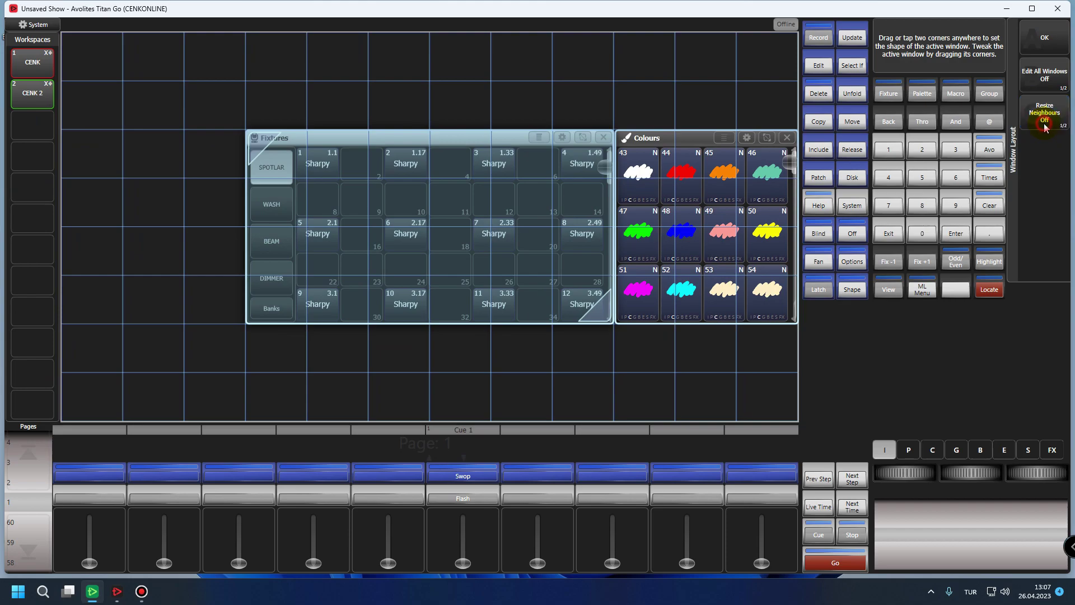
{"action": "left_click_drag", "start_coordinate": [598, 305], "coordinate": [551, 308]}
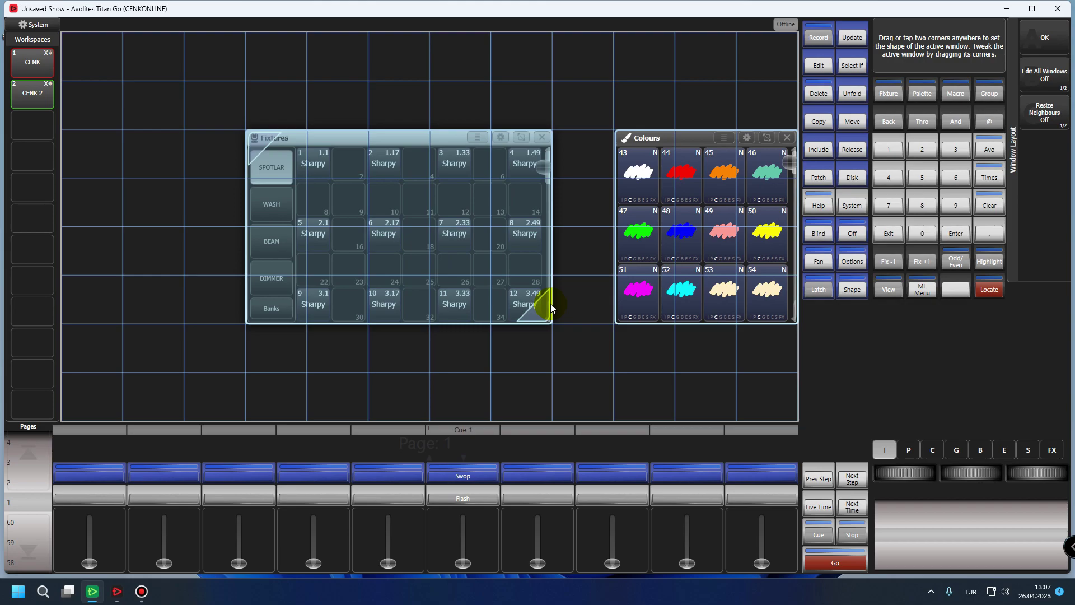
{"action": "left_click_drag", "start_coordinate": [563, 305], "coordinate": [579, 300]}
{"action": "key", "text": "Escape"}
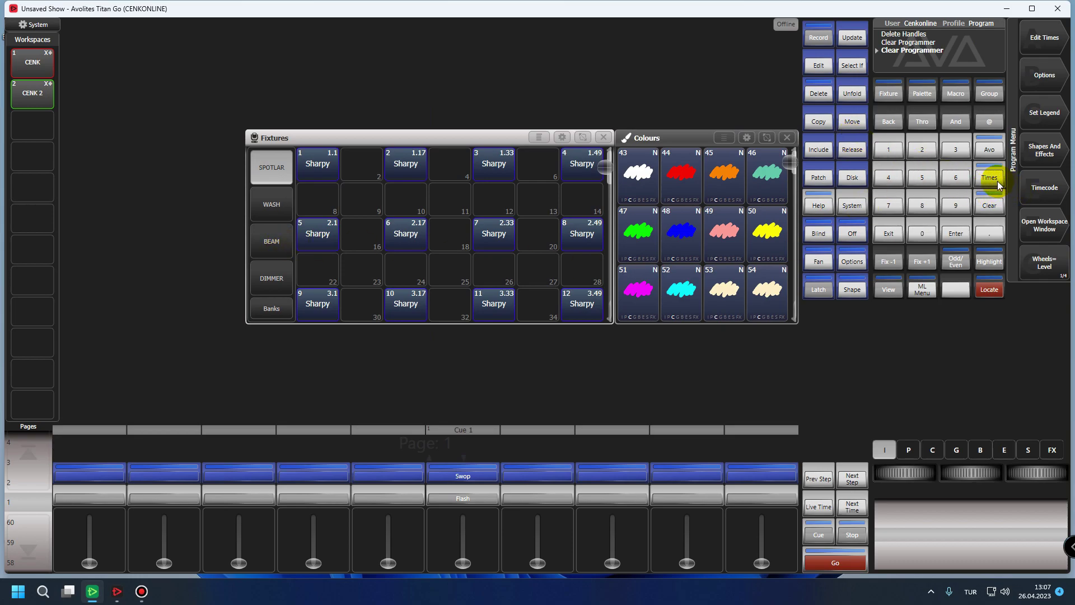
Open the Gobos and Beams window and place it over the left half of the workspace with a size preset
{"action": "left_click", "coordinate": [1035, 224]}
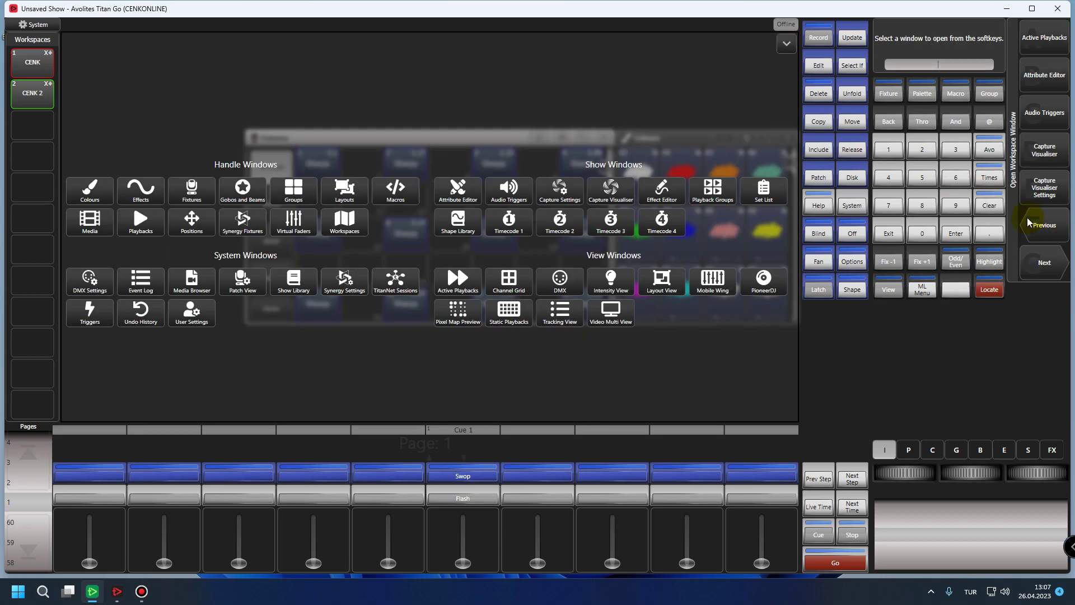
{"action": "left_click", "coordinate": [242, 190]}
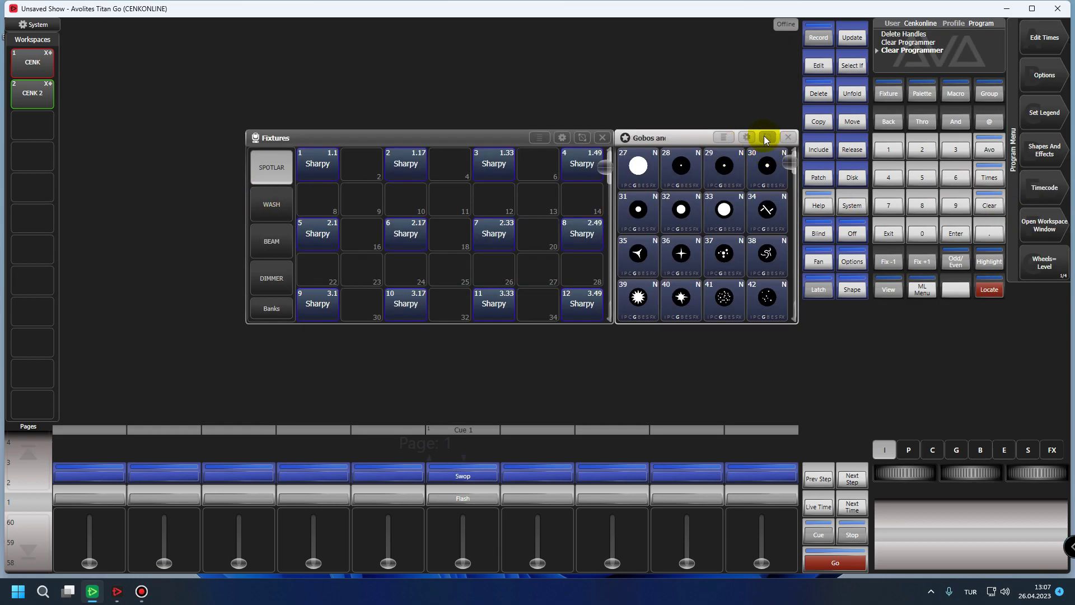
{"action": "left_click", "coordinate": [745, 139]}
{"action": "left_click", "coordinate": [636, 216]}
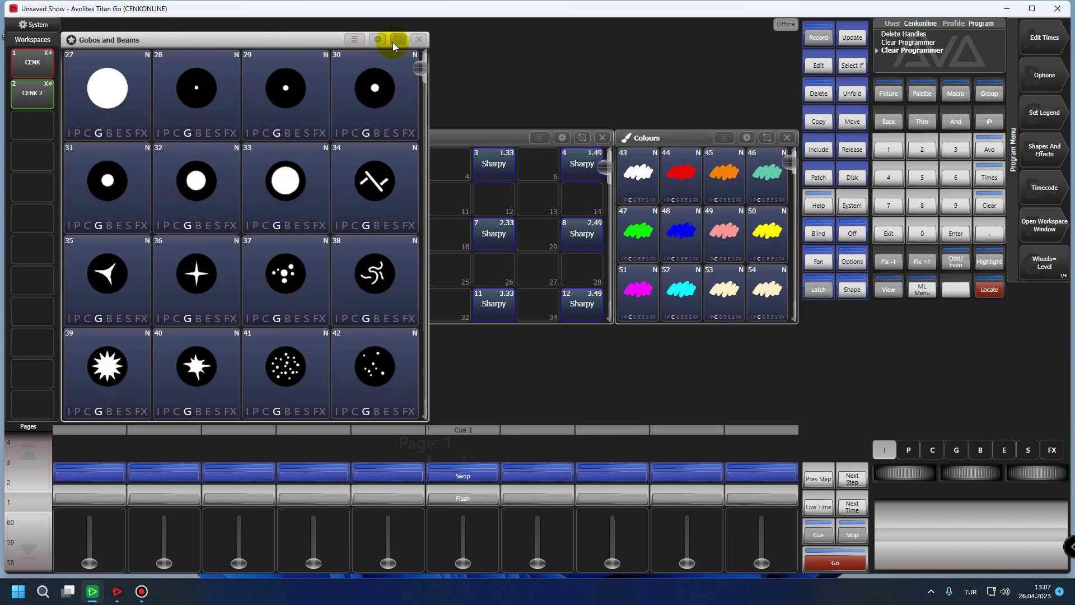
Resize the Gobos and Beams window to 3 by 4 grid cells, directly left of the Fixtures window at equal height
{"action": "left_click", "coordinate": [401, 41]}
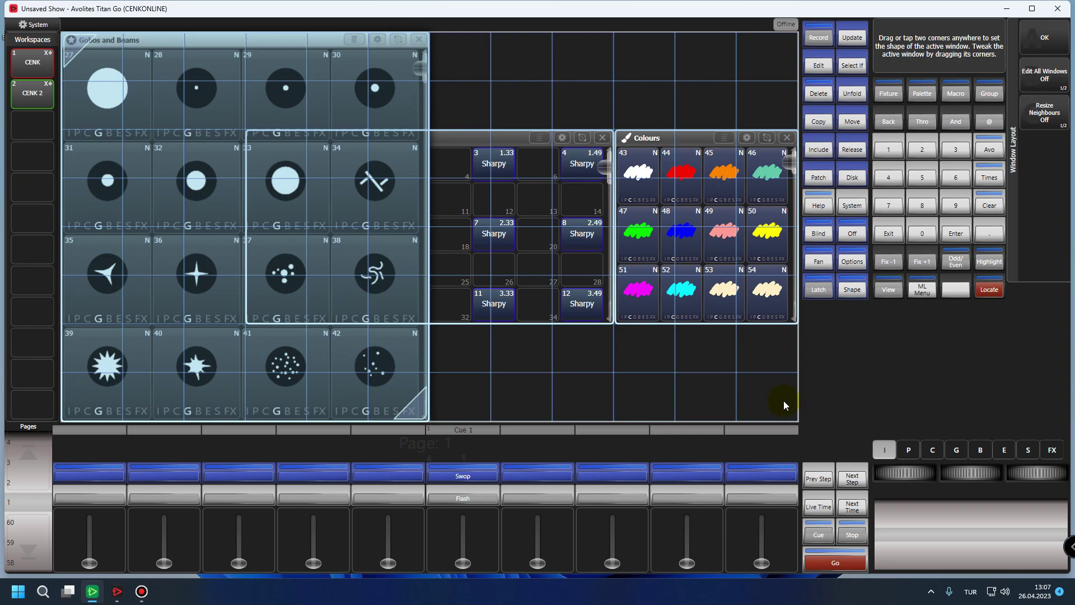
{"action": "left_click_drag", "start_coordinate": [409, 414], "coordinate": [250, 321]}
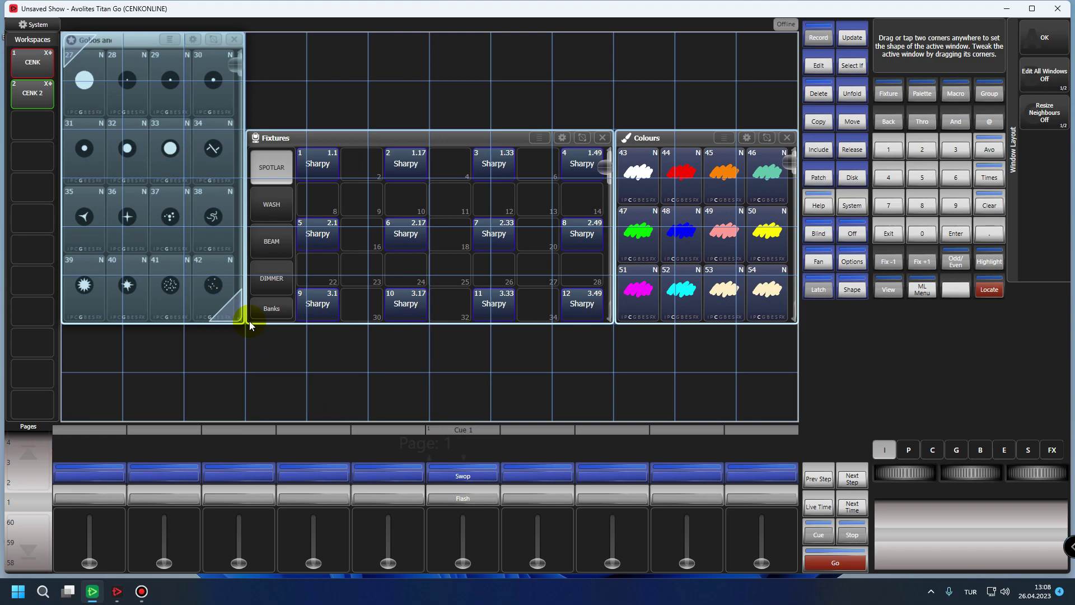
{"action": "left_click", "coordinate": [213, 40]}
{"action": "left_click", "coordinate": [210, 39]}
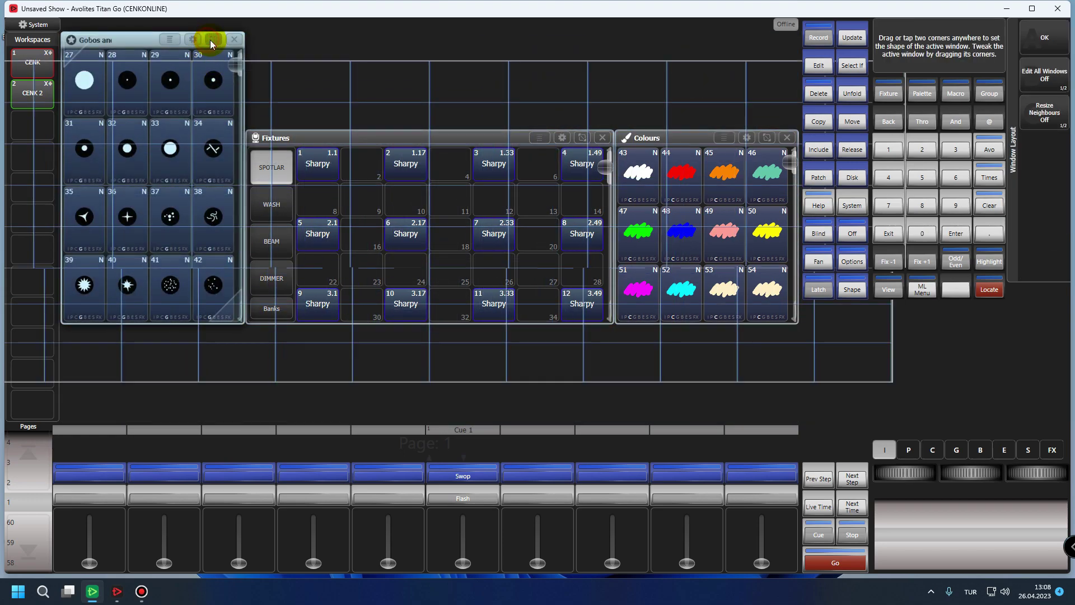
{"action": "left_click_drag", "start_coordinate": [77, 41], "coordinate": [72, 86]}
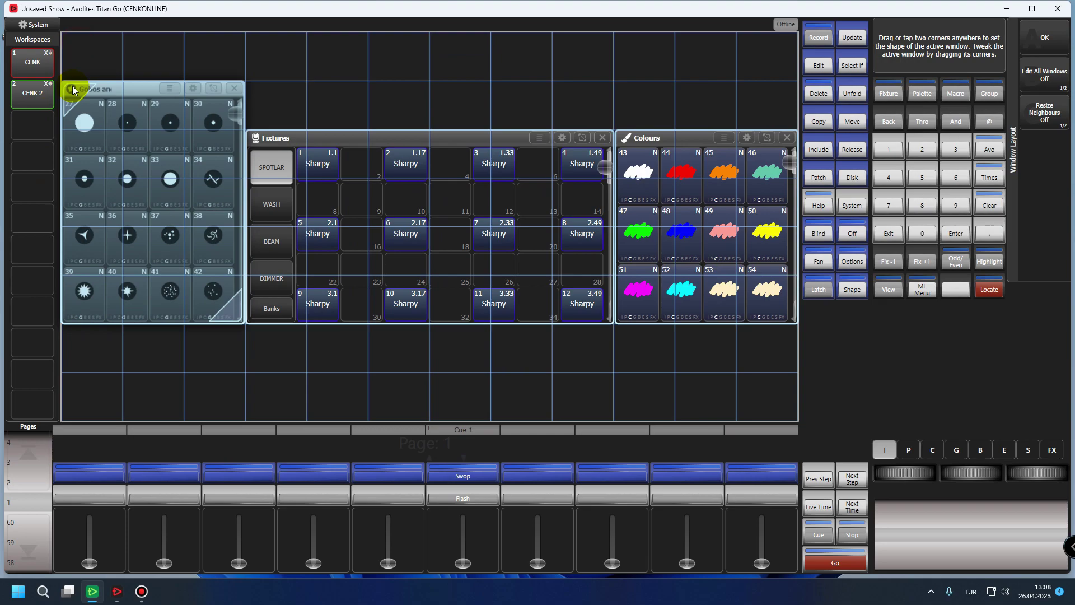
{"action": "left_click", "coordinate": [214, 89]}
{"action": "left_click_drag", "start_coordinate": [76, 106], "coordinate": [76, 131]}
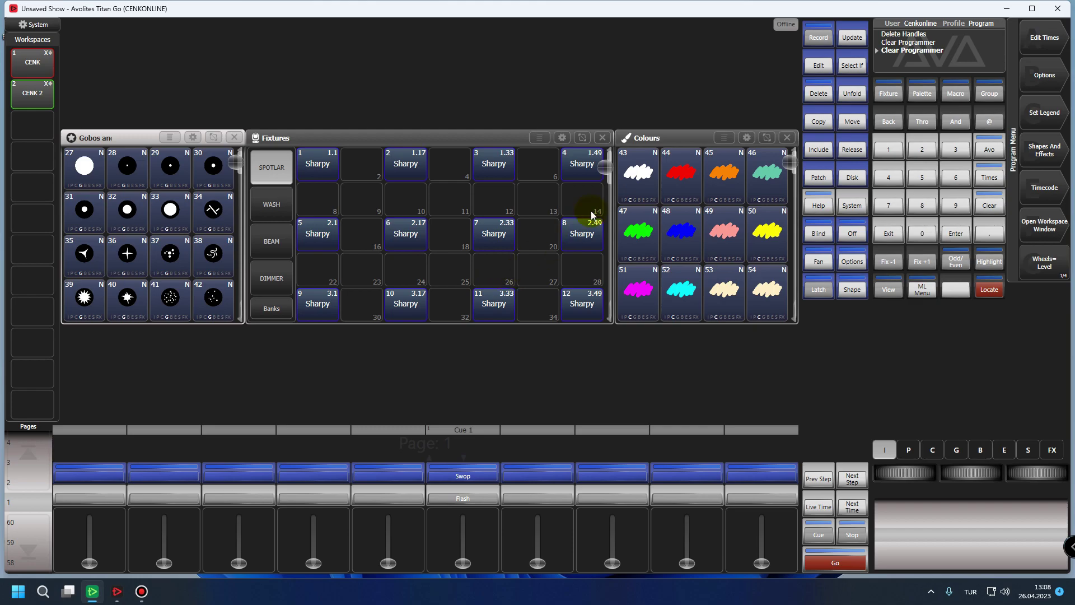
Set the Fixtures window's button grid to 10 rows and 10 columns
{"action": "left_click", "coordinate": [562, 139]}
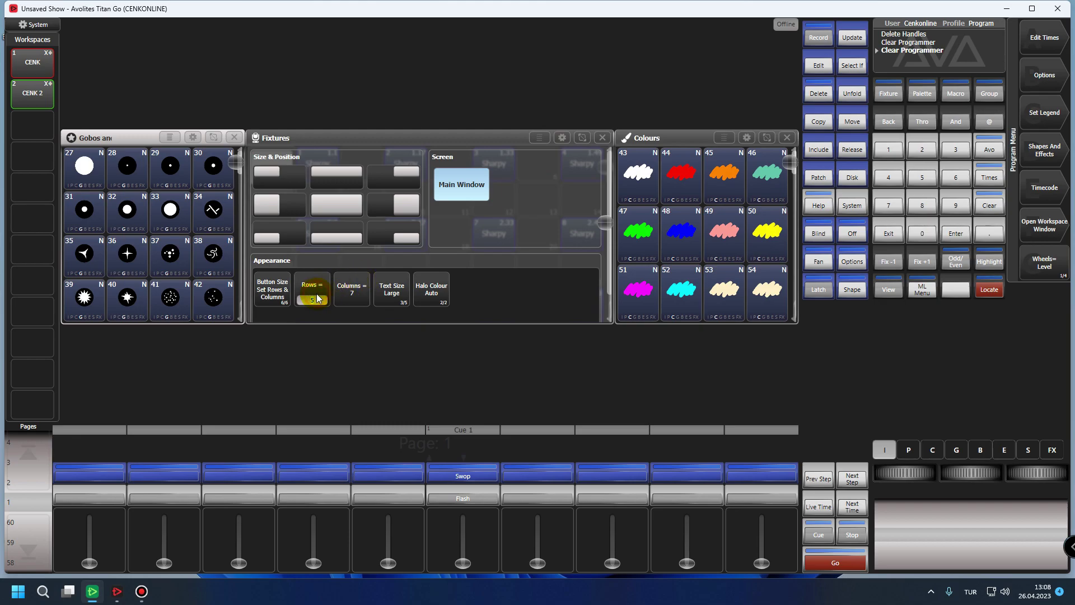
{"action": "scroll", "coordinate": [317, 298], "scroll_direction": "up", "scroll_amount": 5}
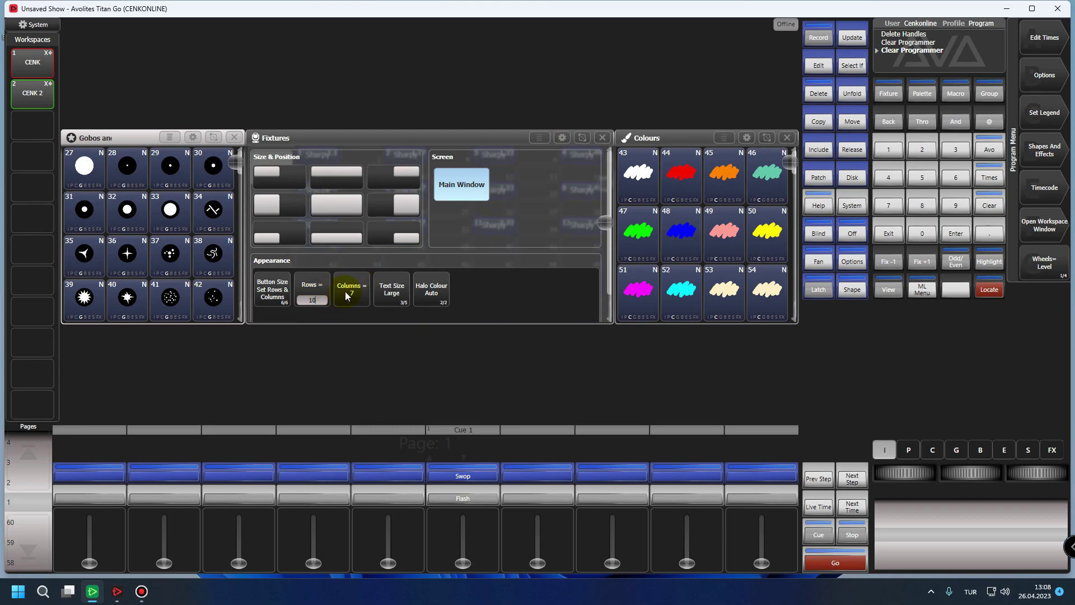
{"action": "scroll", "coordinate": [346, 293], "scroll_direction": "up", "scroll_amount": 3}
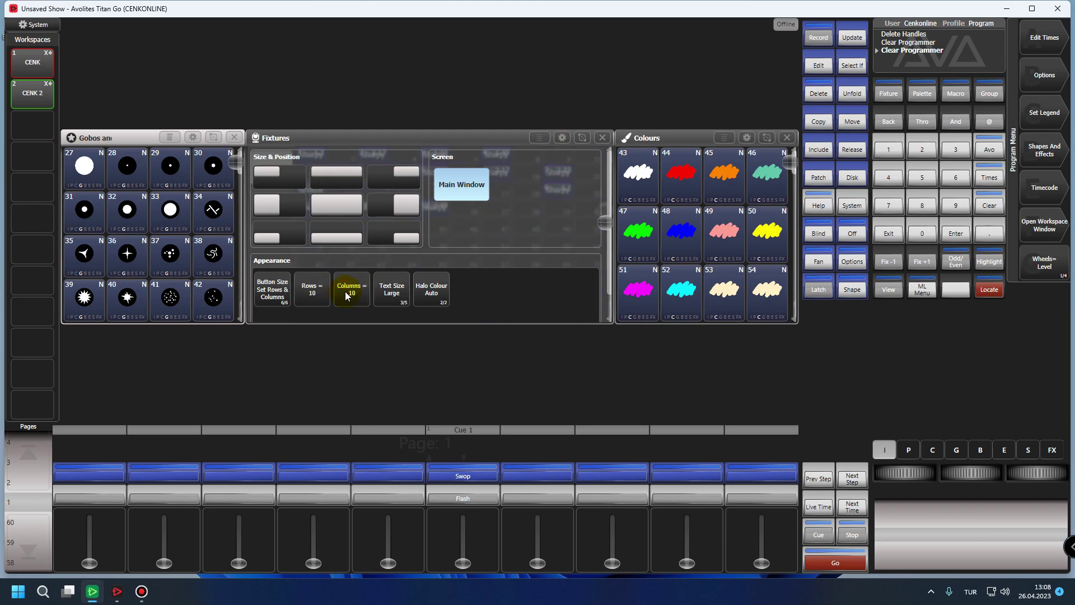
{"action": "left_click", "coordinate": [561, 143]}
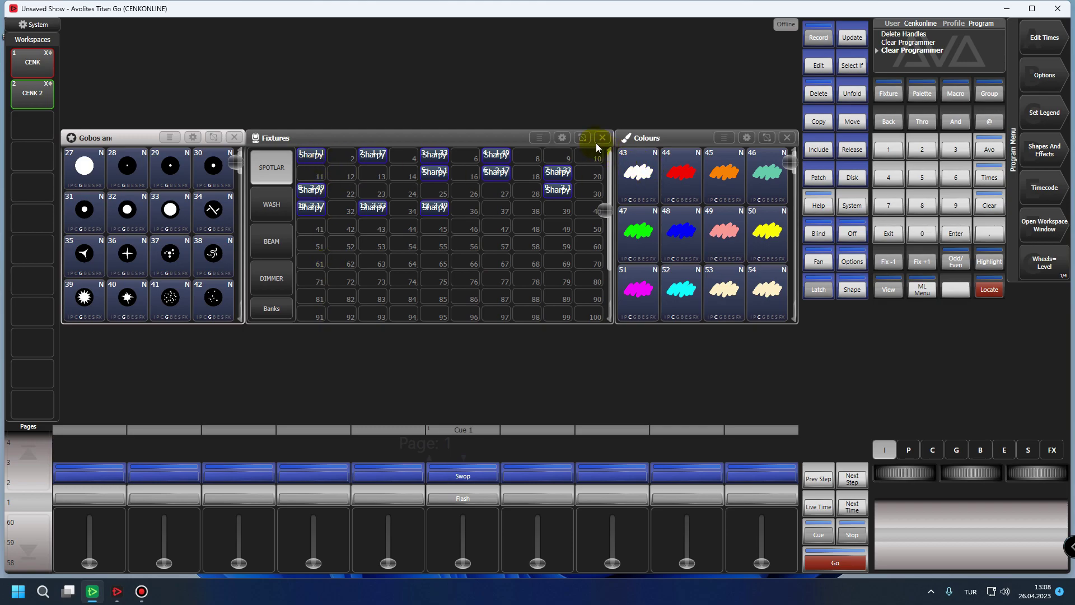
Set the Fixtures window's button grid back to 5 rows and 7 columns
{"action": "left_click", "coordinate": [562, 137]}
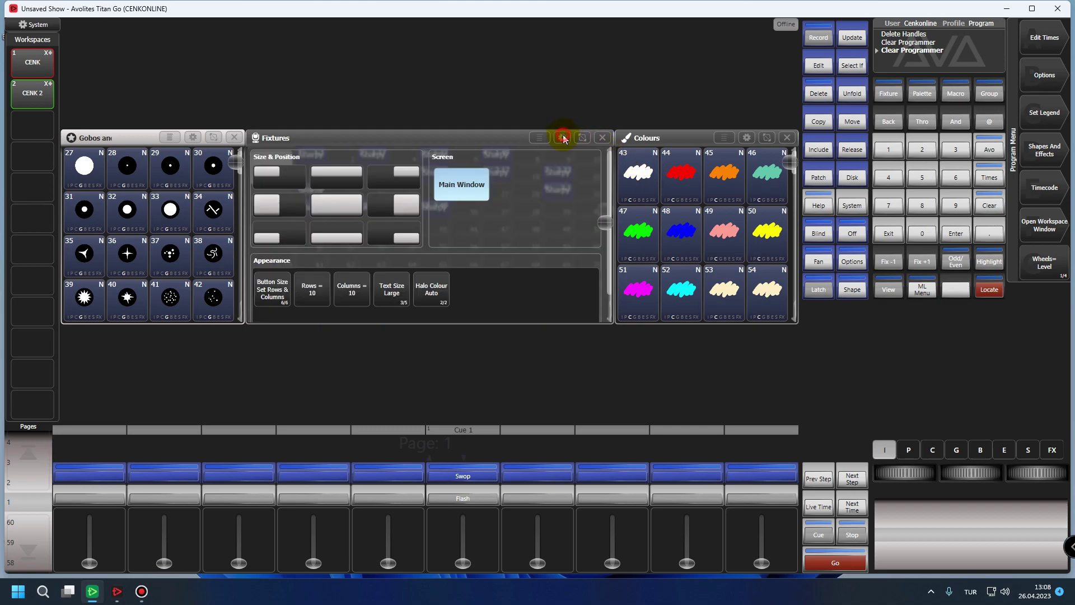
{"action": "left_click", "coordinate": [315, 300]}
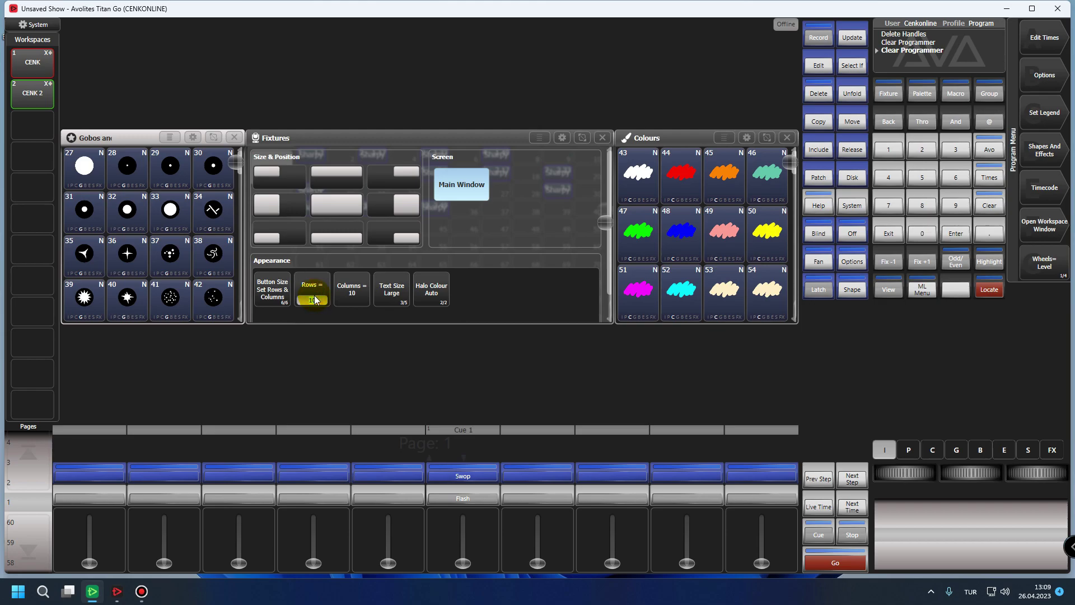
{"action": "type", "text": "5"}
{"action": "left_click", "coordinate": [355, 297]}
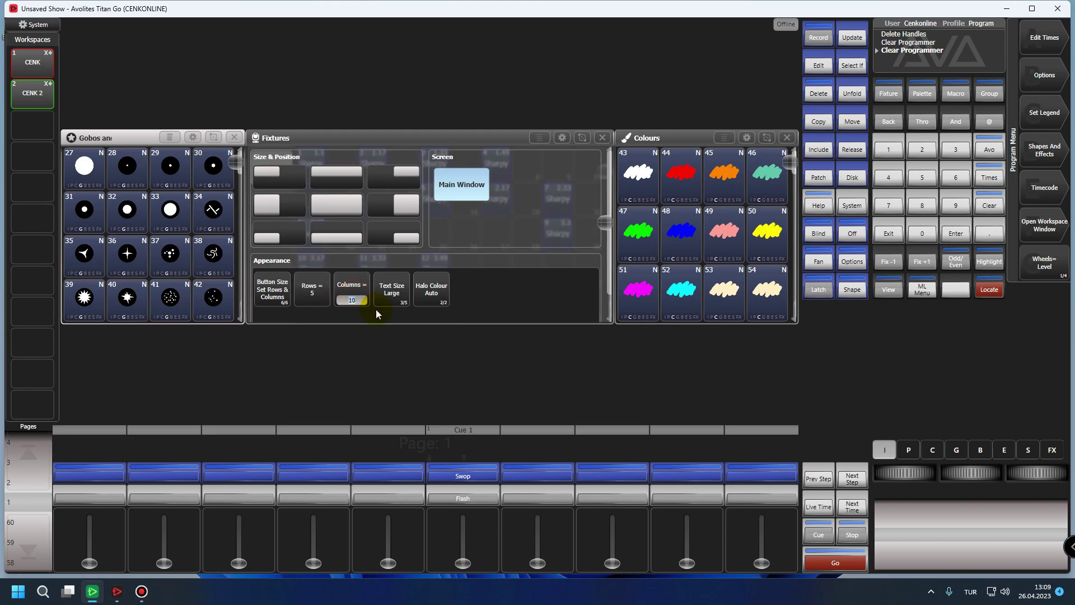
{"action": "left_click", "coordinate": [559, 141]}
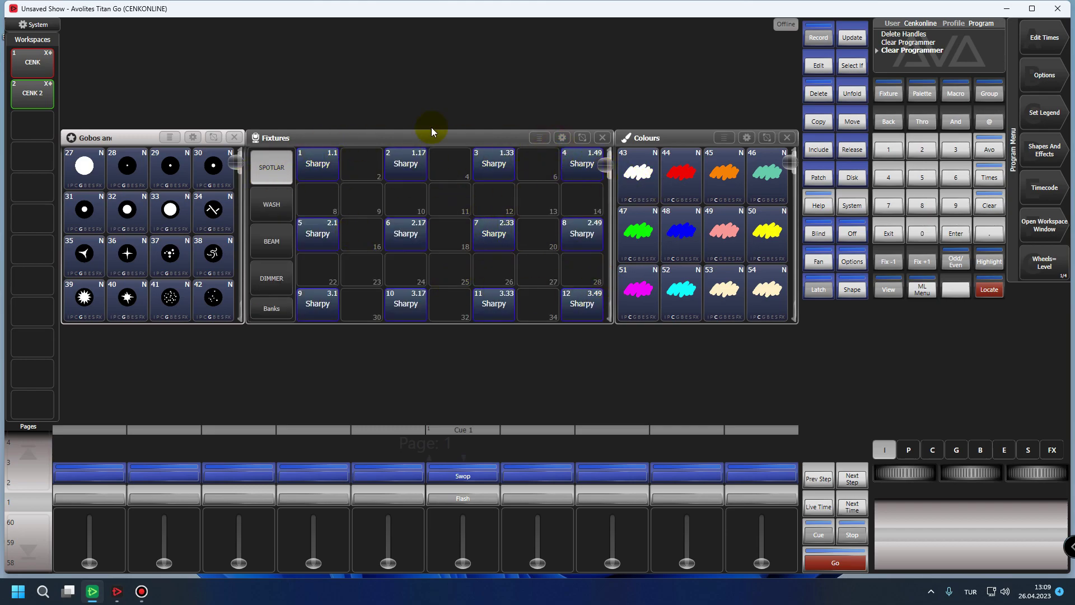
Open the Capture Visualiser window and reshape it to 6 by 2 grid cells directly above the Fixtures window
{"action": "left_click", "coordinate": [1045, 225]}
{"action": "left_click", "coordinate": [1040, 168]}
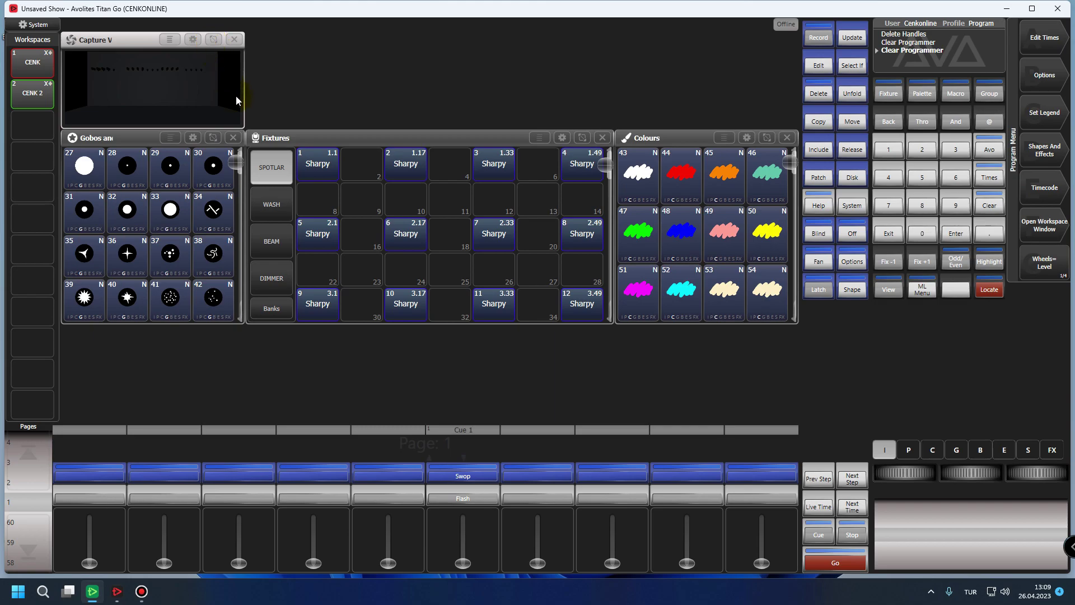
{"action": "left_click", "coordinate": [215, 39]}
{"action": "left_click_drag", "start_coordinate": [246, 113], "coordinate": [609, 139]}
{"action": "left_click", "coordinate": [583, 39]}
{"action": "left_click", "coordinate": [75, 45]}
{"action": "left_click_drag", "start_coordinate": [76, 45], "coordinate": [268, 65]}
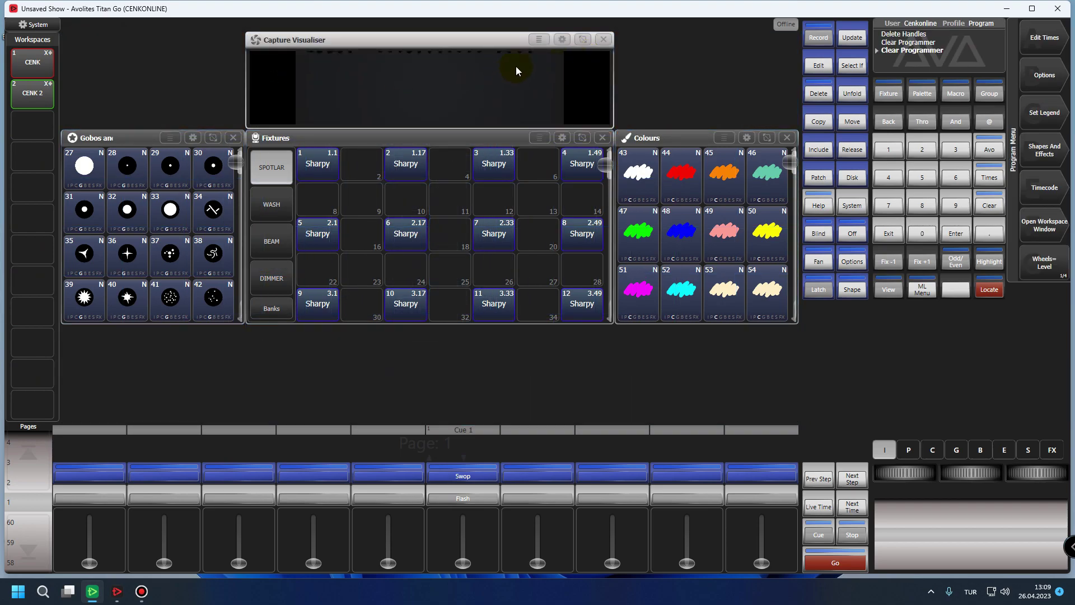
Move the visualiser camera back from the stage through the Capture Visualiser Settings so the hanging fixtures fit in view, and close the settings
{"action": "left_click", "coordinate": [1041, 231]}
{"action": "left_click", "coordinate": [1046, 145]}
{"action": "left_click", "coordinate": [1042, 240]}
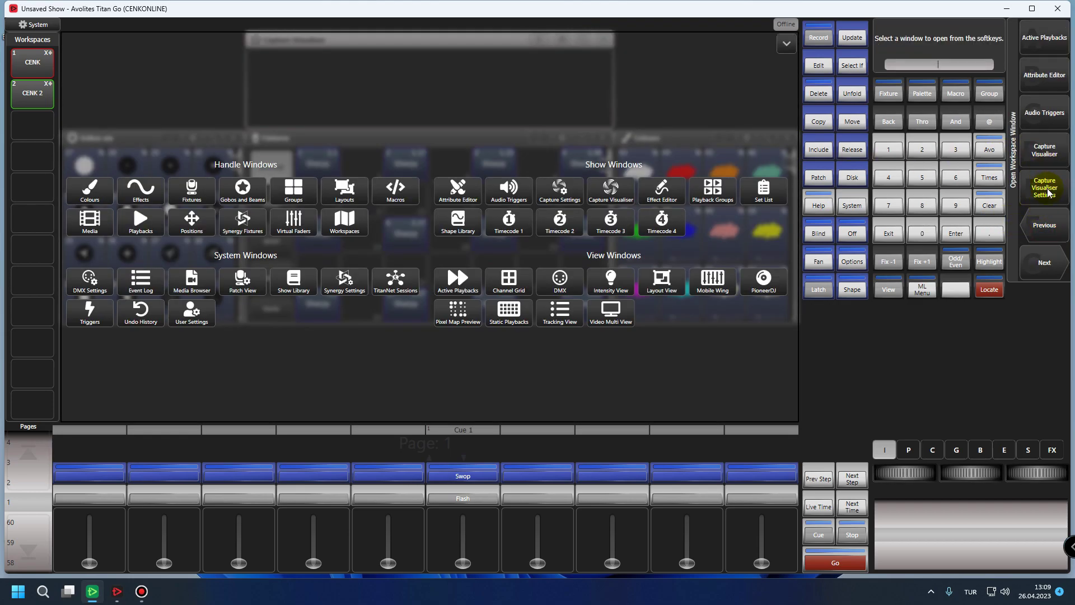
{"action": "left_click", "coordinate": [1029, 193]}
{"action": "left_click", "coordinate": [329, 348]}
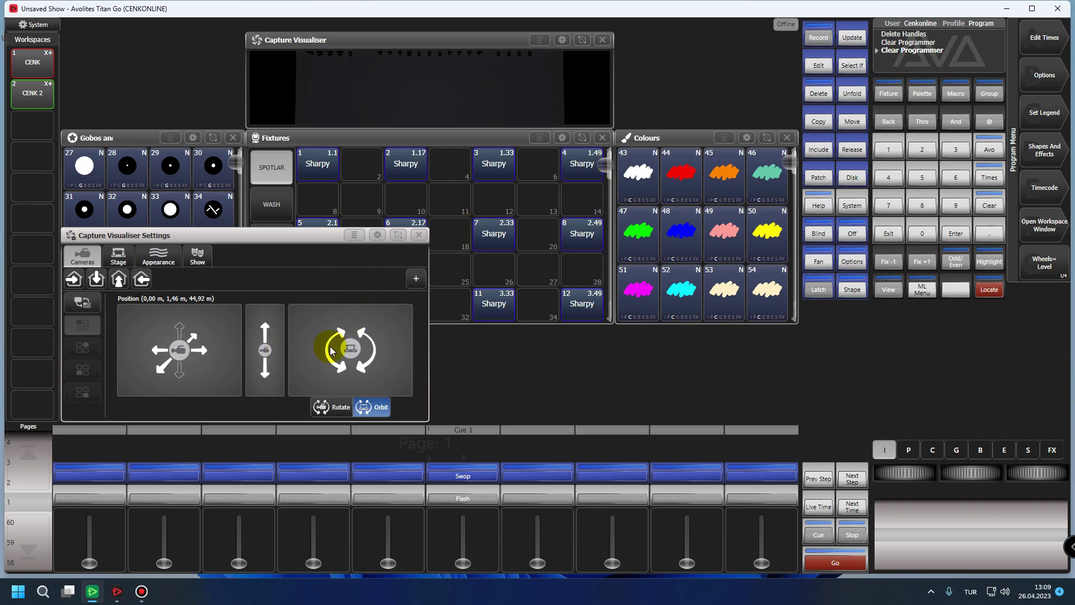
{"action": "left_click", "coordinate": [197, 351]}
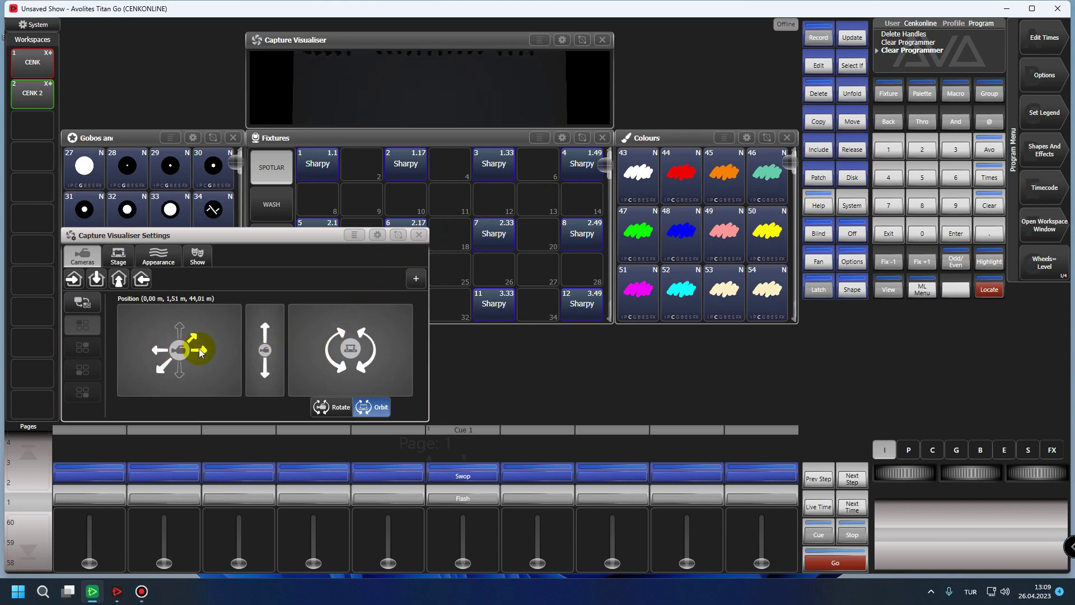
{"action": "left_click_drag", "start_coordinate": [197, 352], "coordinate": [200, 352]}
{"action": "left_click", "coordinate": [420, 235]}
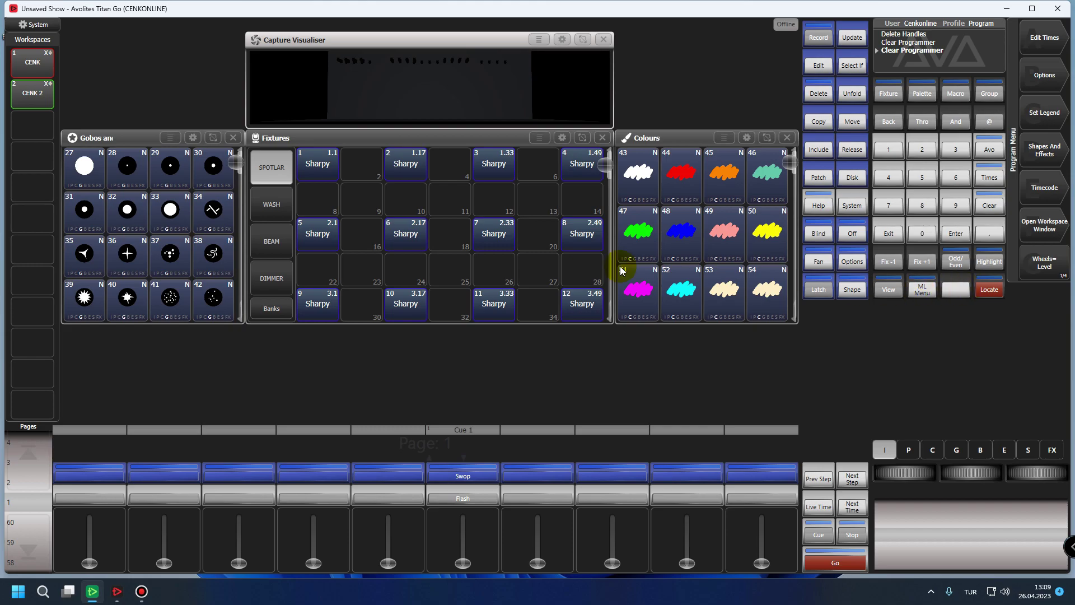
Open the Positions palette window in the workspace
{"action": "left_click", "coordinate": [1033, 224]}
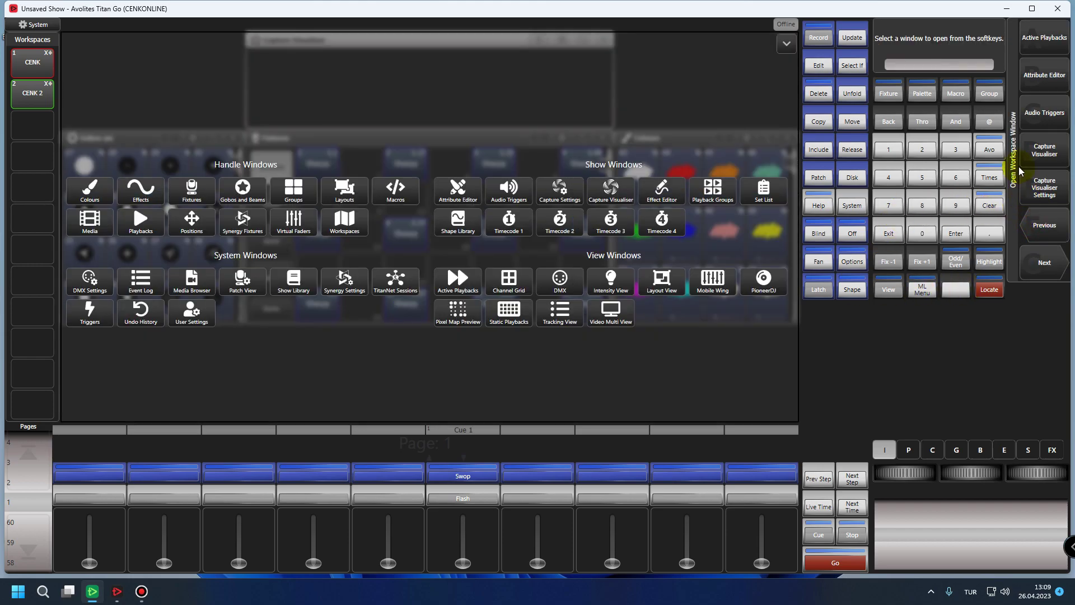
{"action": "left_click", "coordinate": [1033, 270]}
{"action": "left_click", "coordinate": [1033, 270]}
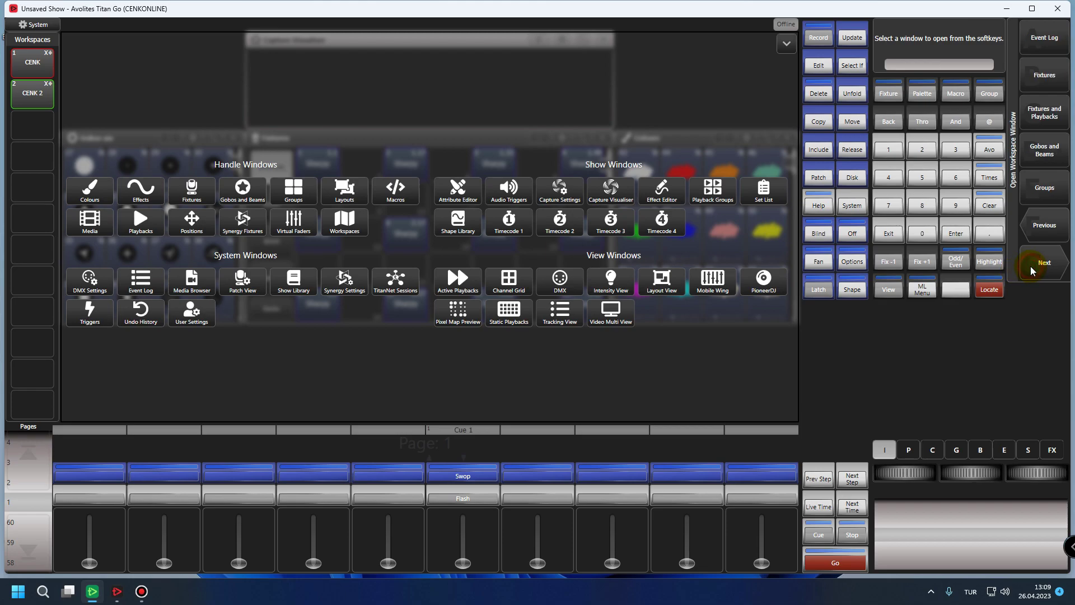
{"action": "left_click", "coordinate": [1036, 263]}
{"action": "left_click", "coordinate": [1035, 263]}
{"action": "left_click", "coordinate": [1035, 263]}
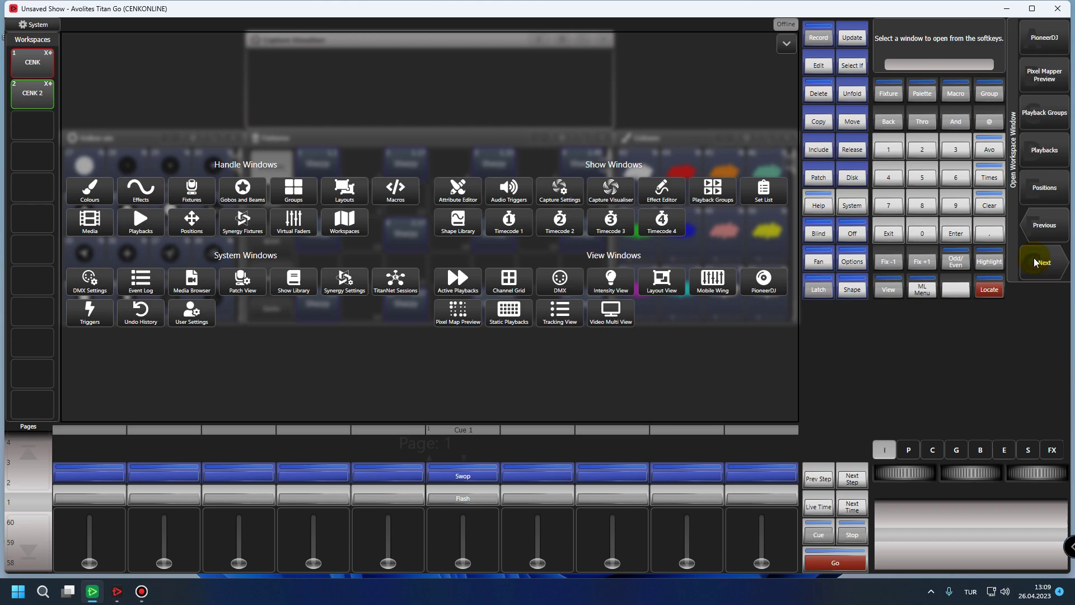
{"action": "left_click", "coordinate": [1043, 190]}
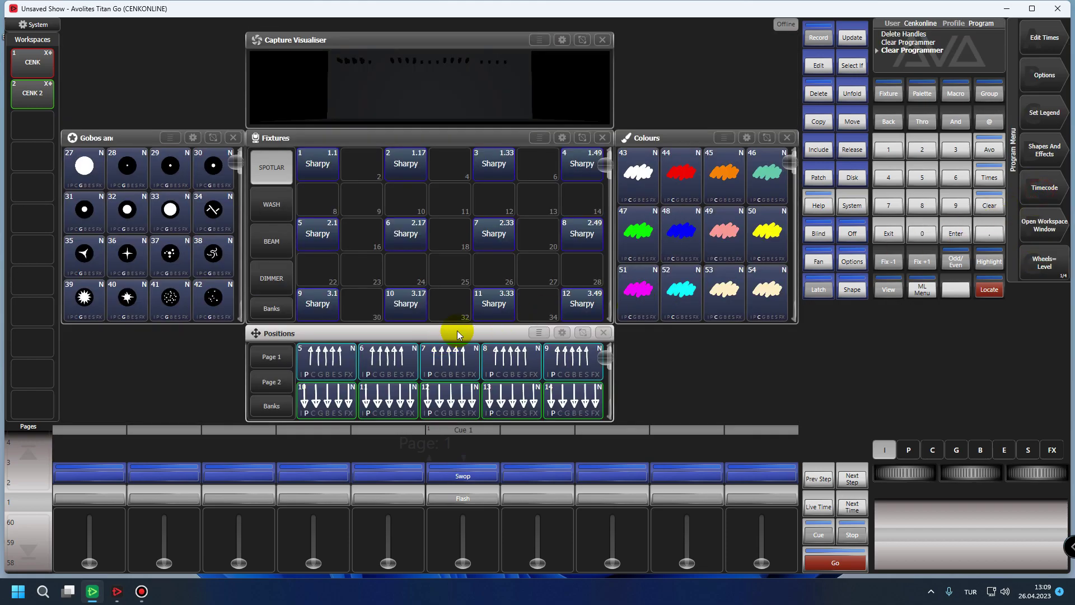
Stretch the Positions window to 12 by 2 grid cells so it spans the full workspace width below the other windows
{"action": "left_click", "coordinate": [563, 334]}
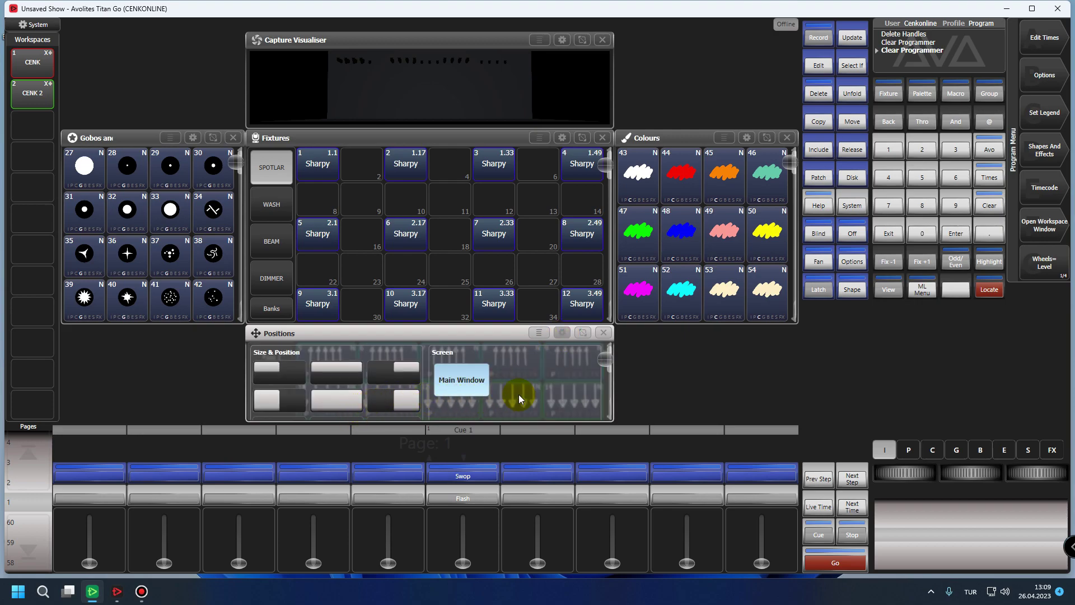
{"action": "left_click", "coordinate": [583, 335]}
{"action": "left_click_drag", "start_coordinate": [608, 415], "coordinate": [784, 407]}
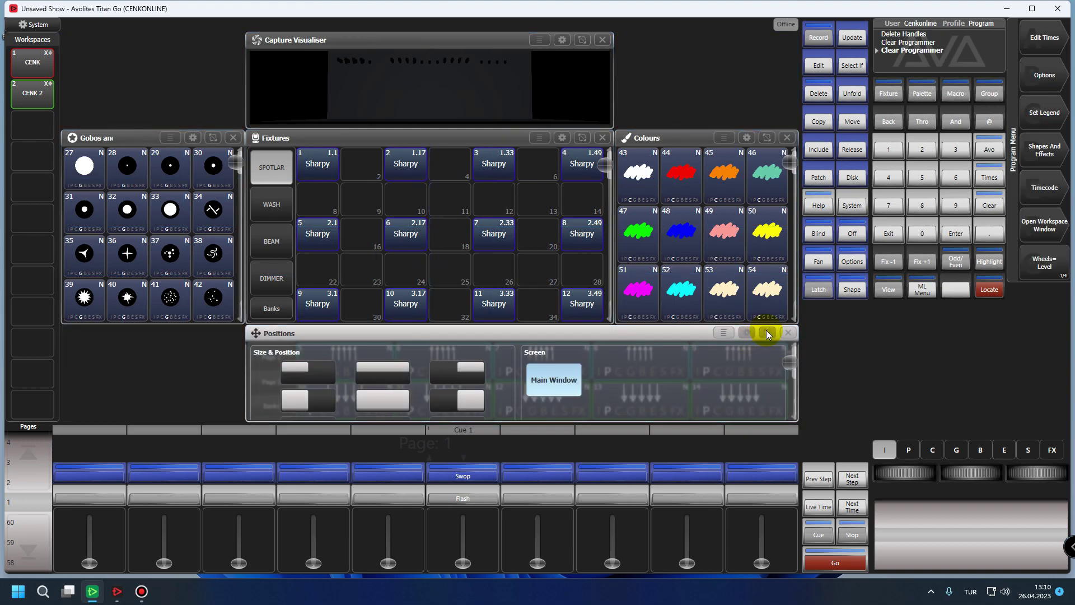
{"action": "left_click", "coordinate": [769, 335]}
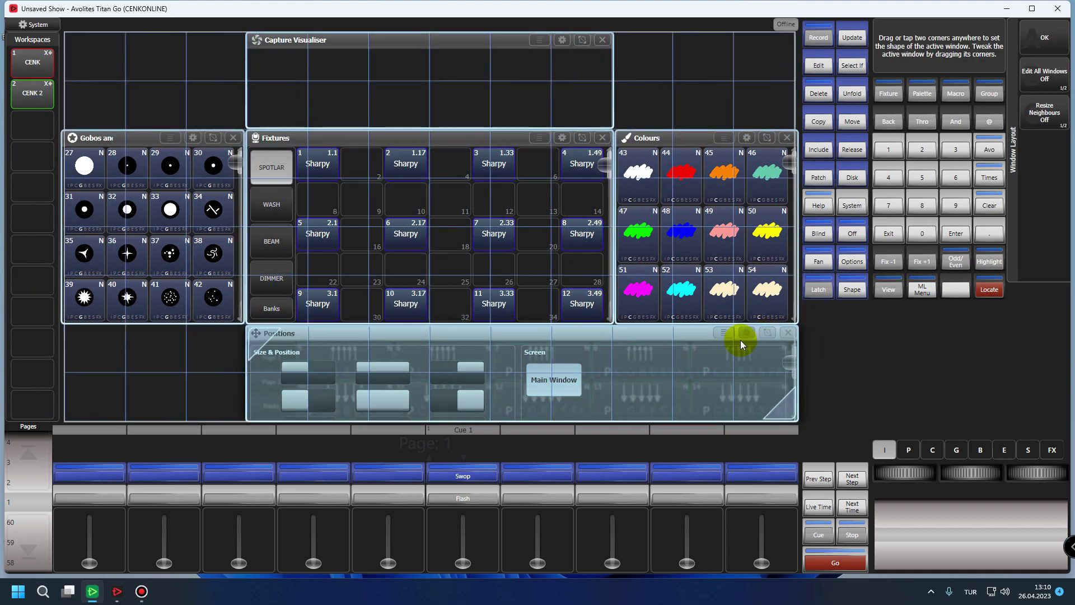
{"action": "left_click_drag", "start_coordinate": [264, 341], "coordinate": [86, 337]}
{"action": "left_click", "coordinate": [768, 331]}
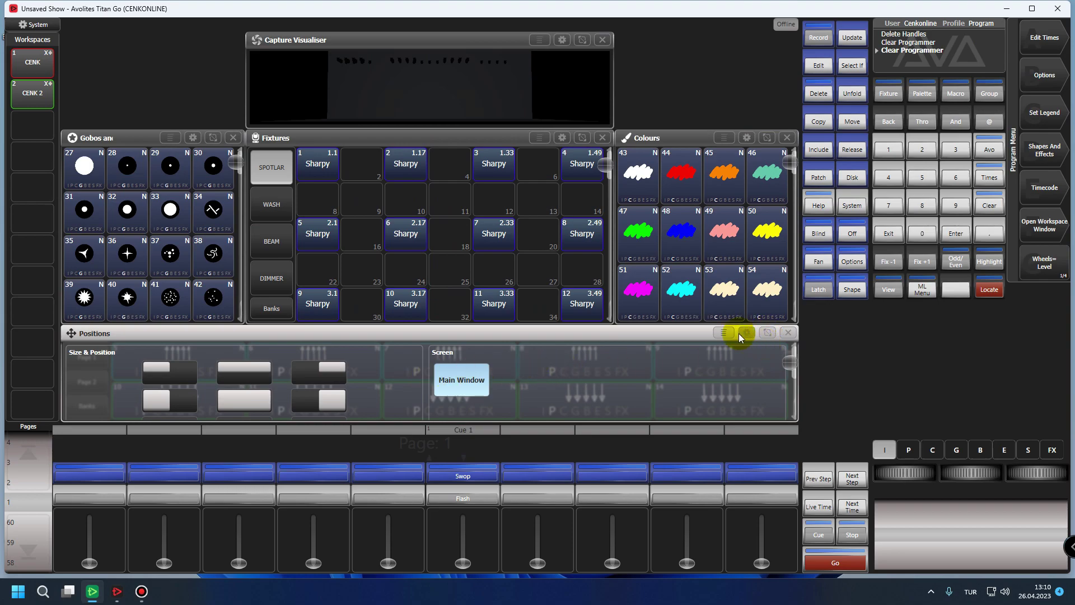
{"action": "left_click", "coordinate": [723, 333]}
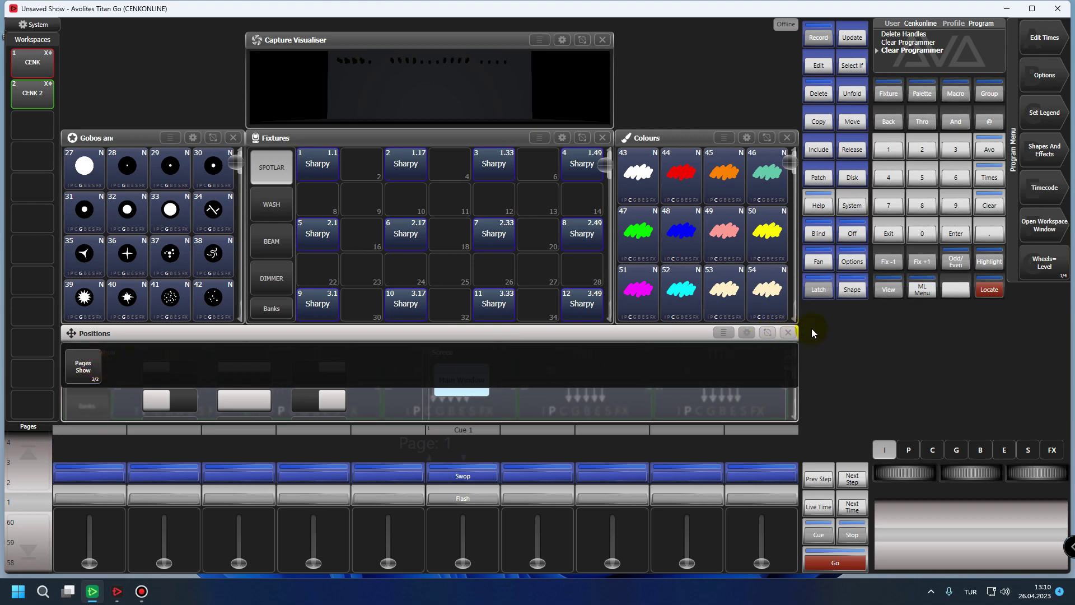
{"action": "left_click", "coordinate": [721, 333]}
{"action": "left_click", "coordinate": [771, 390]}
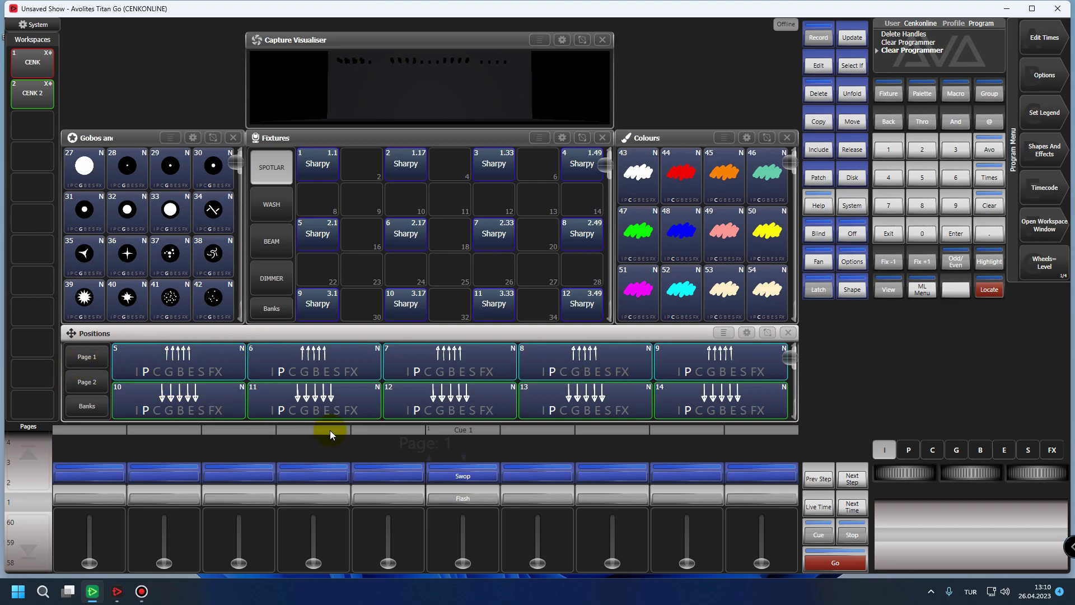
Try a button grid of 3 rows and 9 columns in the Positions window's appearance settings and close them
{"action": "left_click", "coordinate": [745, 334]}
{"action": "left_click_drag", "start_coordinate": [785, 362], "coordinate": [788, 397]}
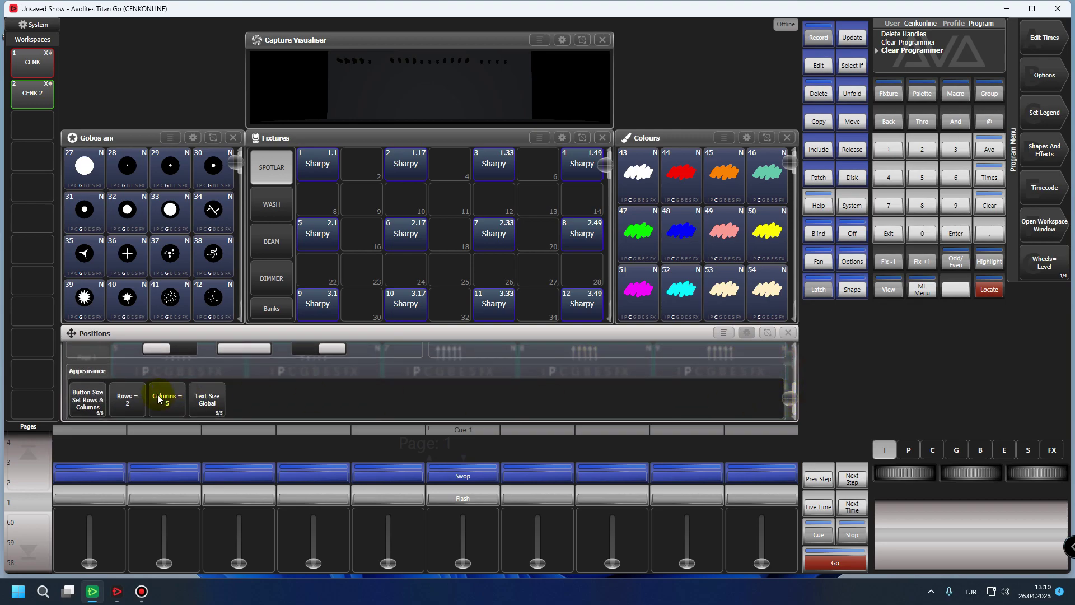
{"action": "left_click", "coordinate": [126, 399]}
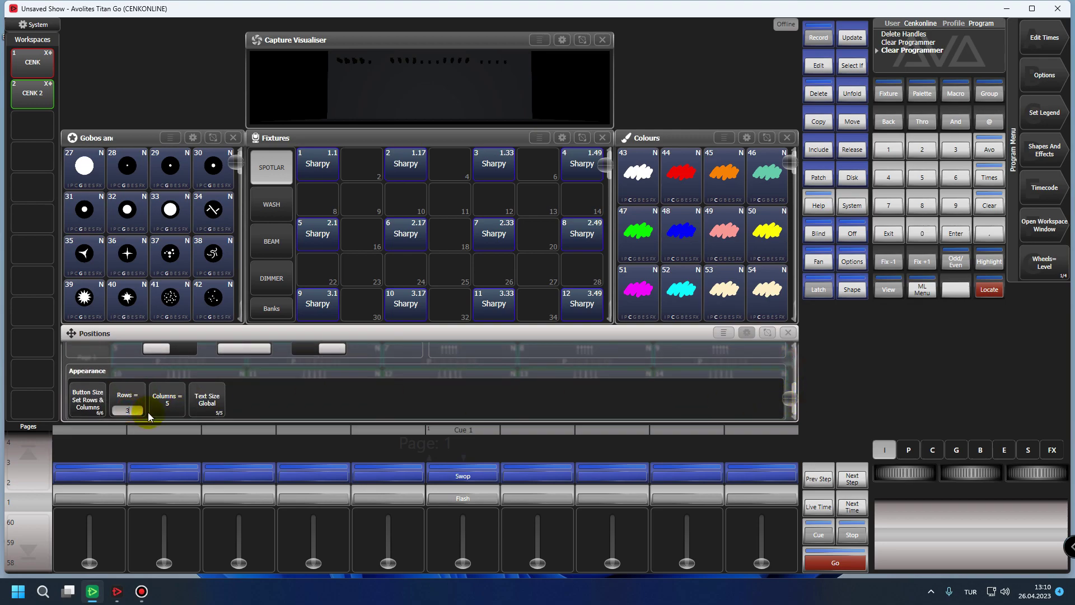
{"action": "type", "text": "3"}
{"action": "left_click", "coordinate": [174, 411]}
{"action": "type", "text": "9"}
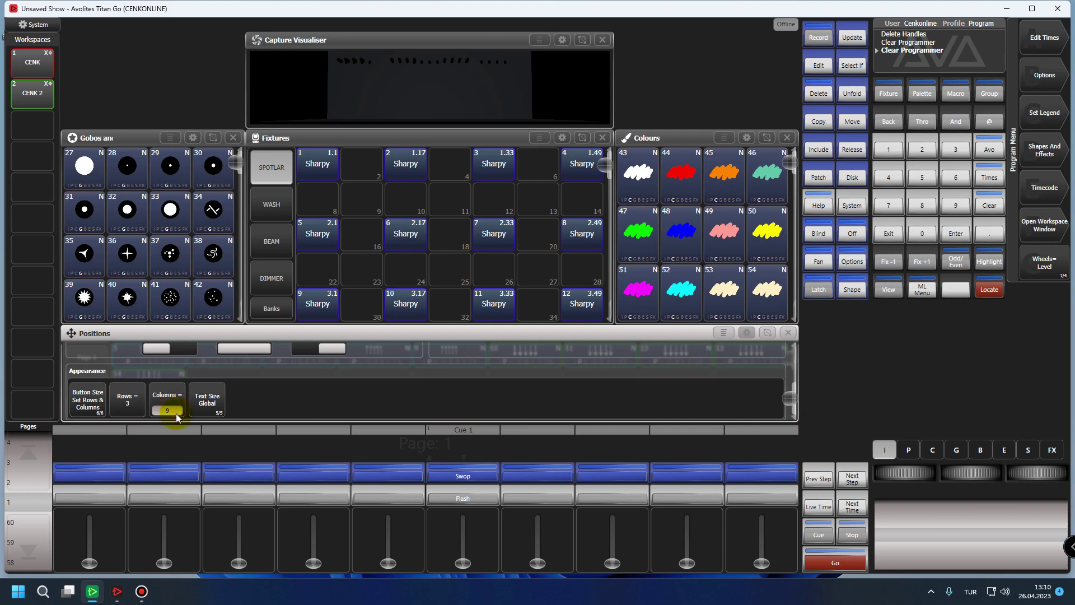
{"action": "left_click", "coordinate": [755, 334]}
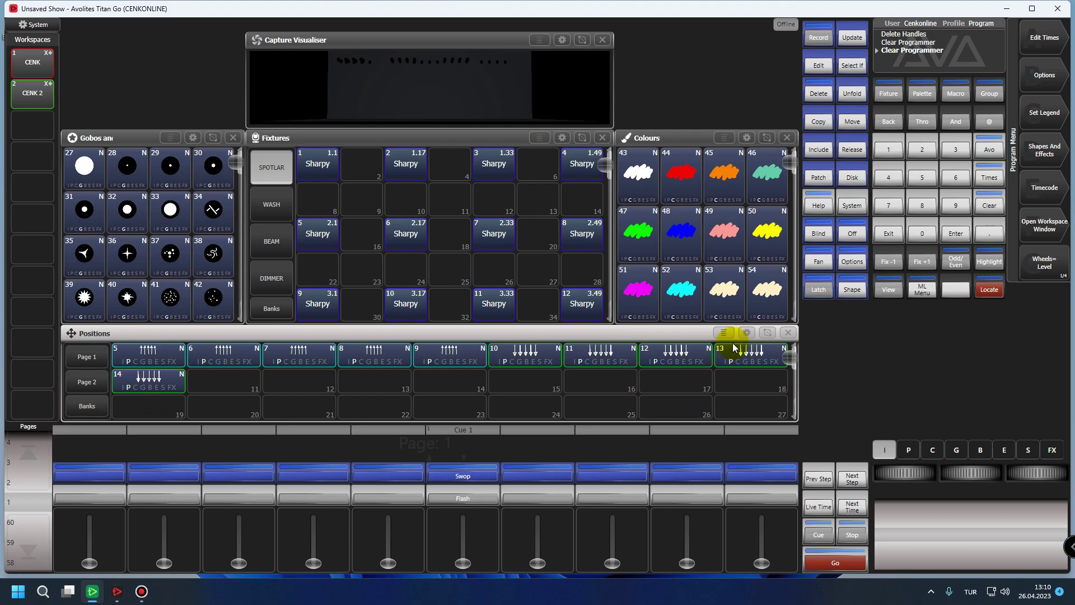
Set the Positions window's button grid to 4 rows and 8 columns and close its settings
{"action": "left_click", "coordinate": [746, 332]}
{"action": "left_click", "coordinate": [168, 399]}
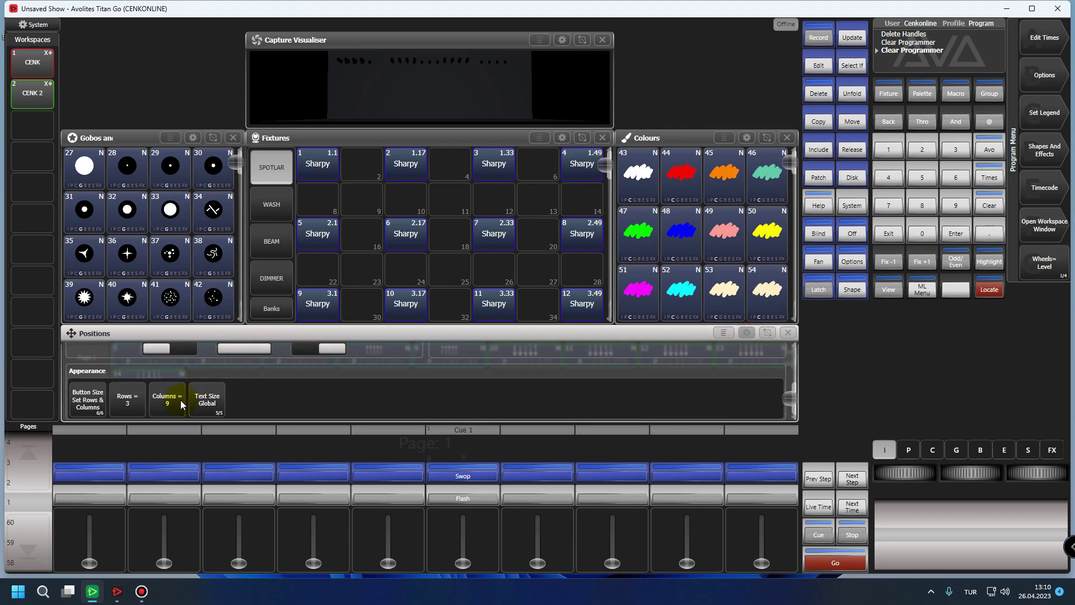
{"action": "type", "text": "8"}
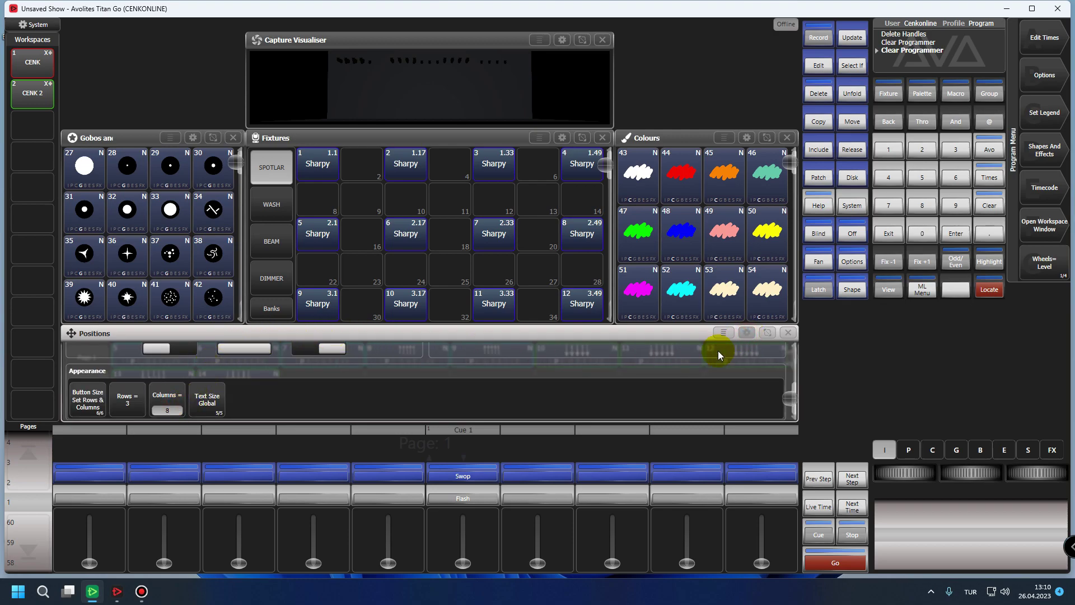
{"action": "left_click", "coordinate": [130, 404]}
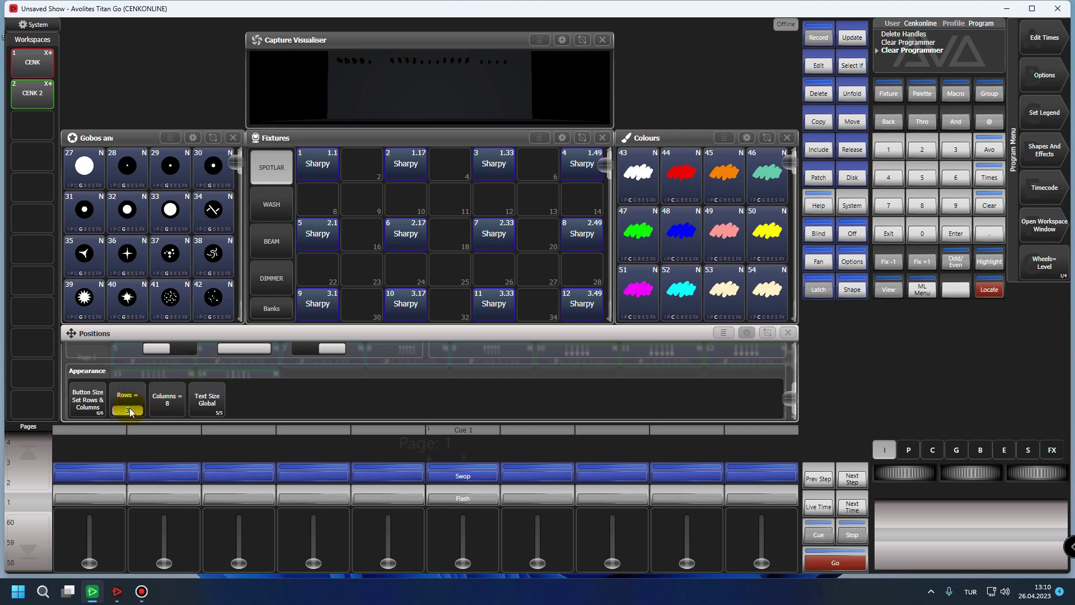
{"action": "type", "text": "4"}
{"action": "key", "text": "Return"}
{"action": "left_click", "coordinate": [747, 333]}
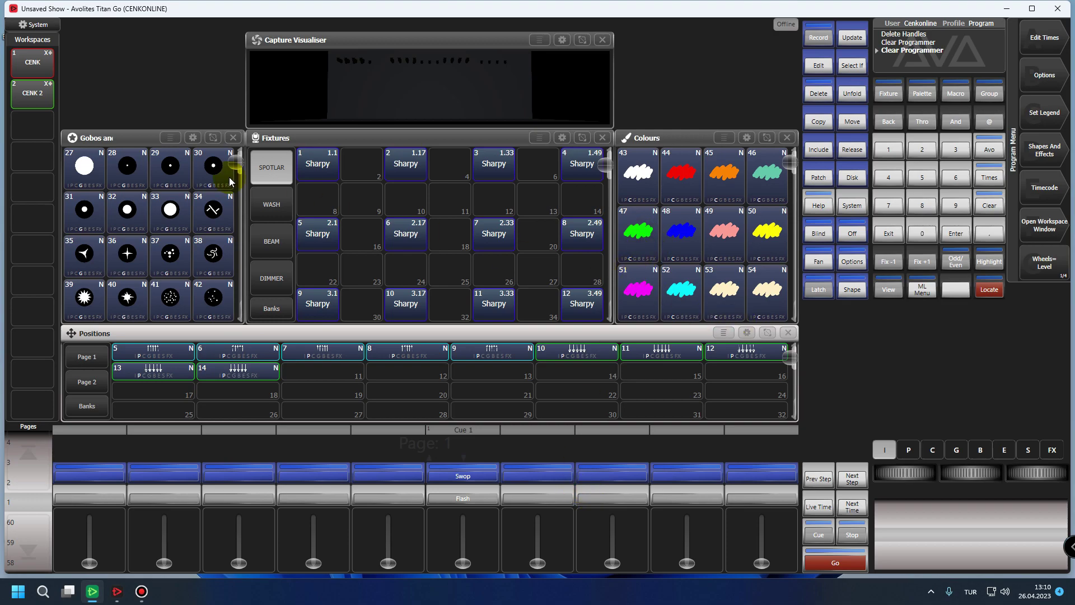
Record the current layout as the third workspace in the last slot and check it by recalling the stored workspaces
{"action": "left_click", "coordinate": [33, 401]}
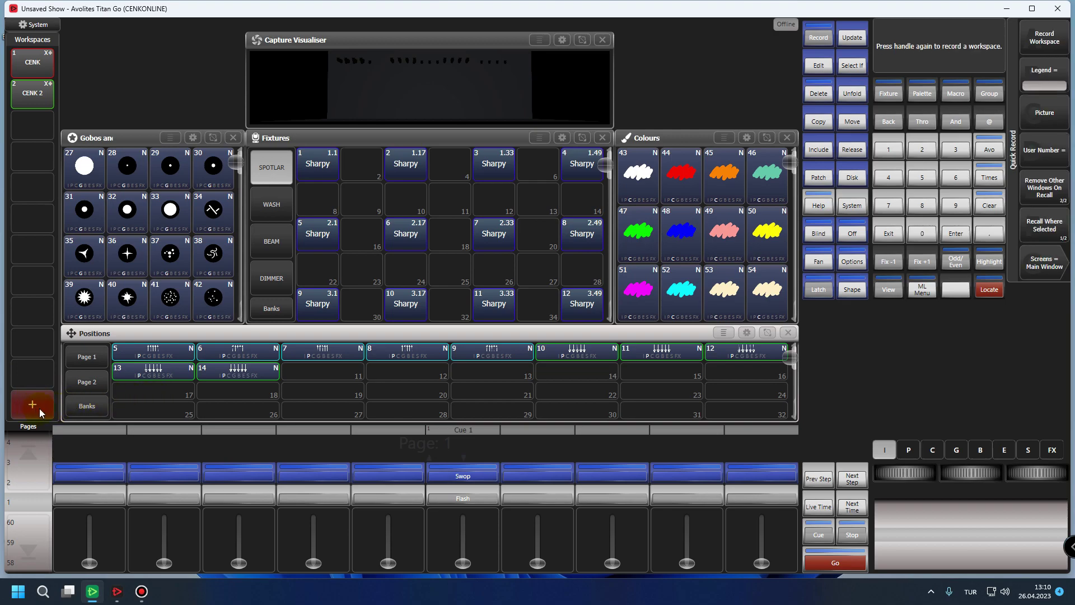
{"action": "left_click", "coordinate": [1043, 112]}
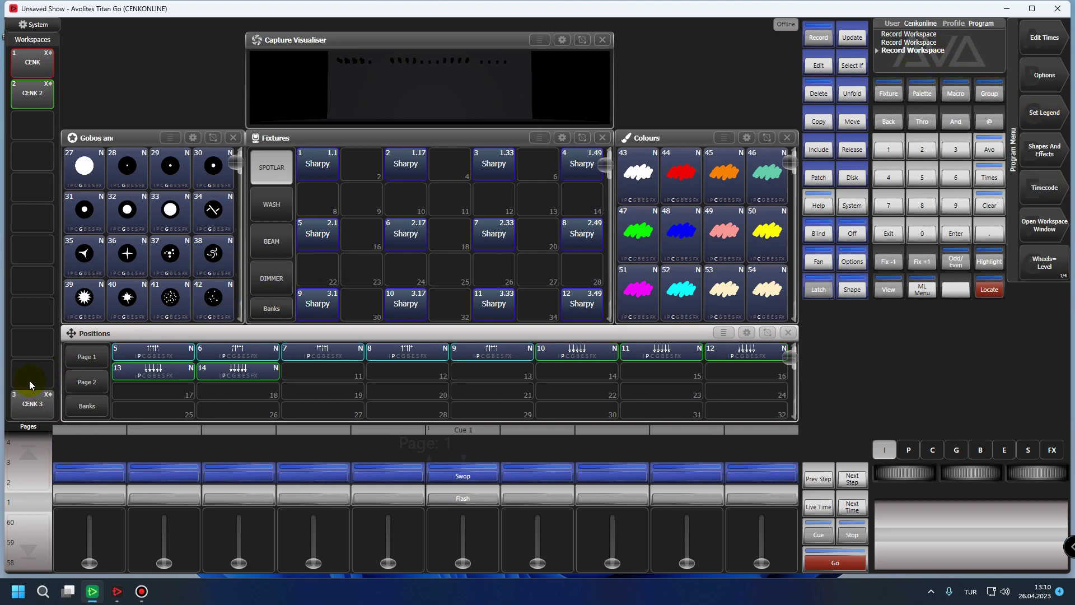
{"action": "left_click", "coordinate": [31, 406]}
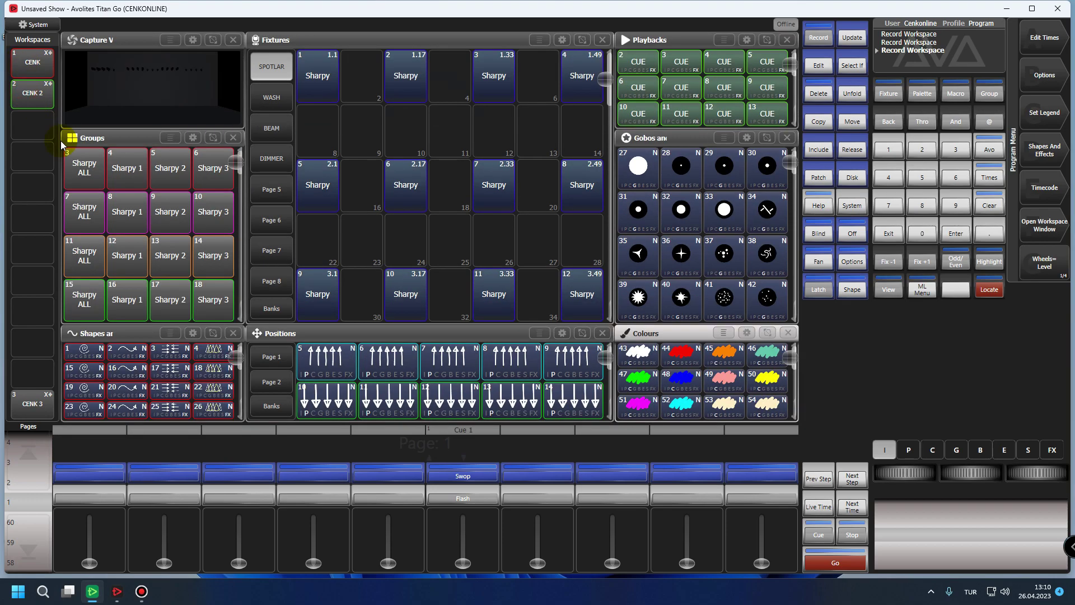
{"action": "left_click", "coordinate": [21, 86]}
{"action": "left_click", "coordinate": [29, 66]}
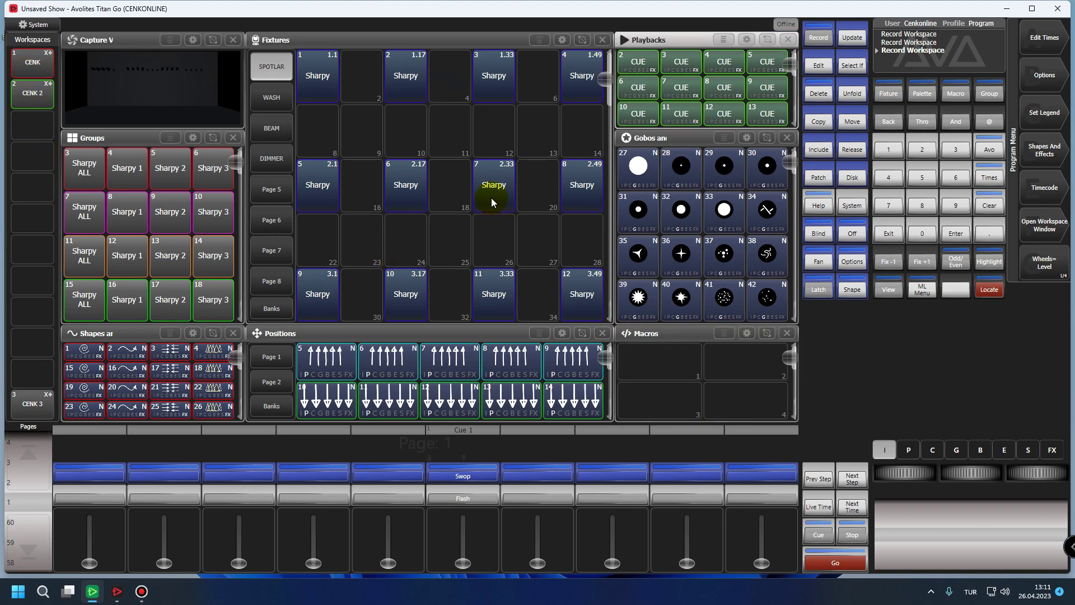
{"action": "left_click", "coordinate": [38, 405]}
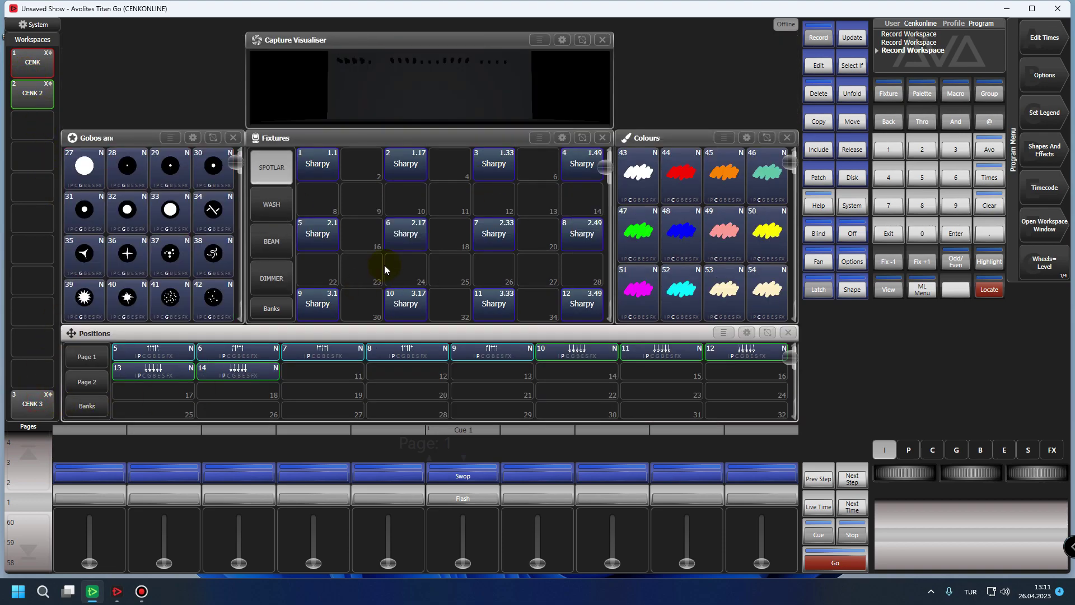
Enlarge the Fixtures window to fill the whole workspace area
{"action": "left_click", "coordinate": [785, 138]}
{"action": "left_click", "coordinate": [562, 137]}
{"action": "left_click", "coordinate": [345, 206]}
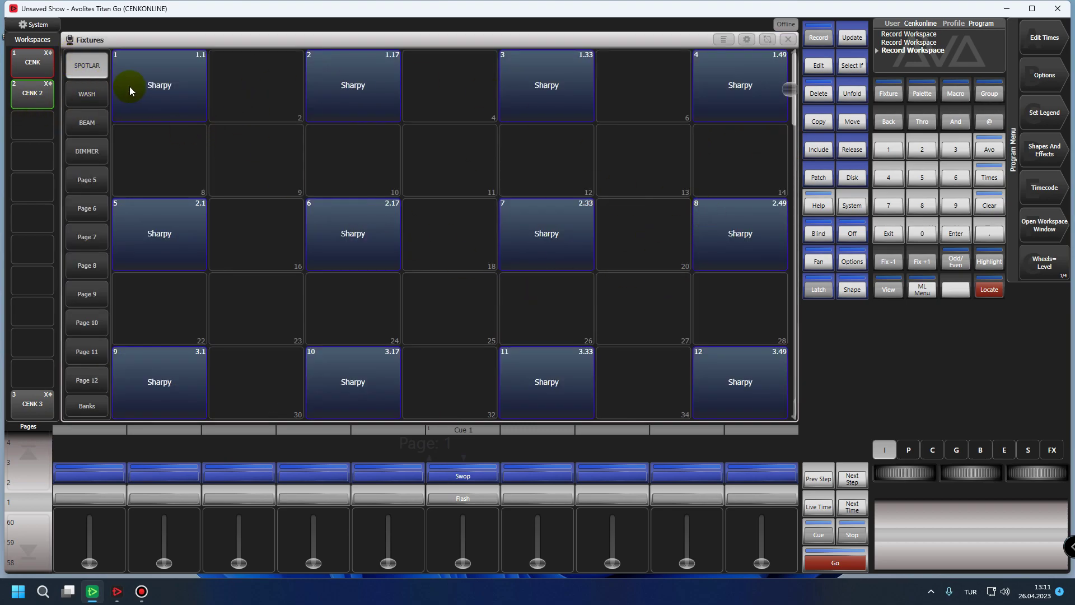
Give all visible Sharpy fixture handles a red halo through Set Legend
{"action": "left_click", "coordinate": [1044, 112]}
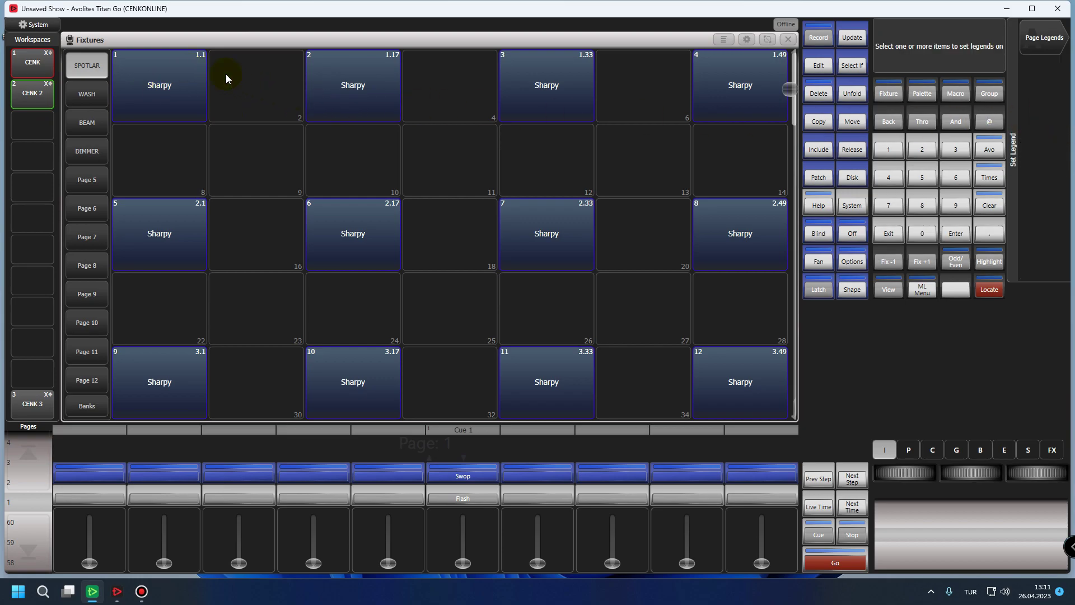
{"action": "left_click", "coordinate": [890, 231]}
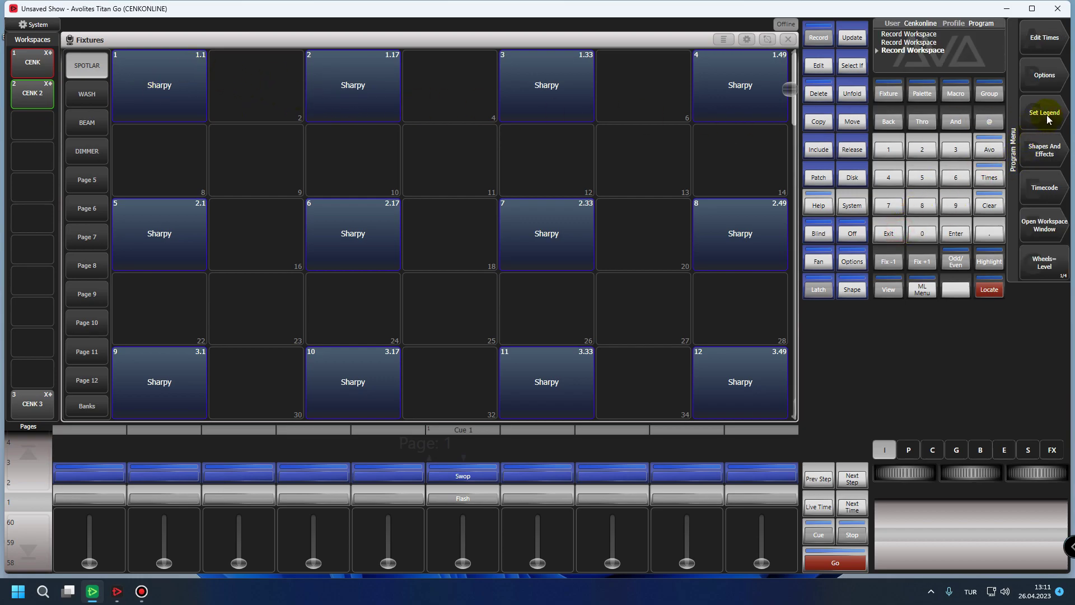
{"action": "left_click", "coordinate": [1044, 114]}
{"action": "left_click_drag", "start_coordinate": [152, 101], "coordinate": [752, 429]}
{"action": "left_click_drag", "start_coordinate": [791, 103], "coordinate": [783, 39]}
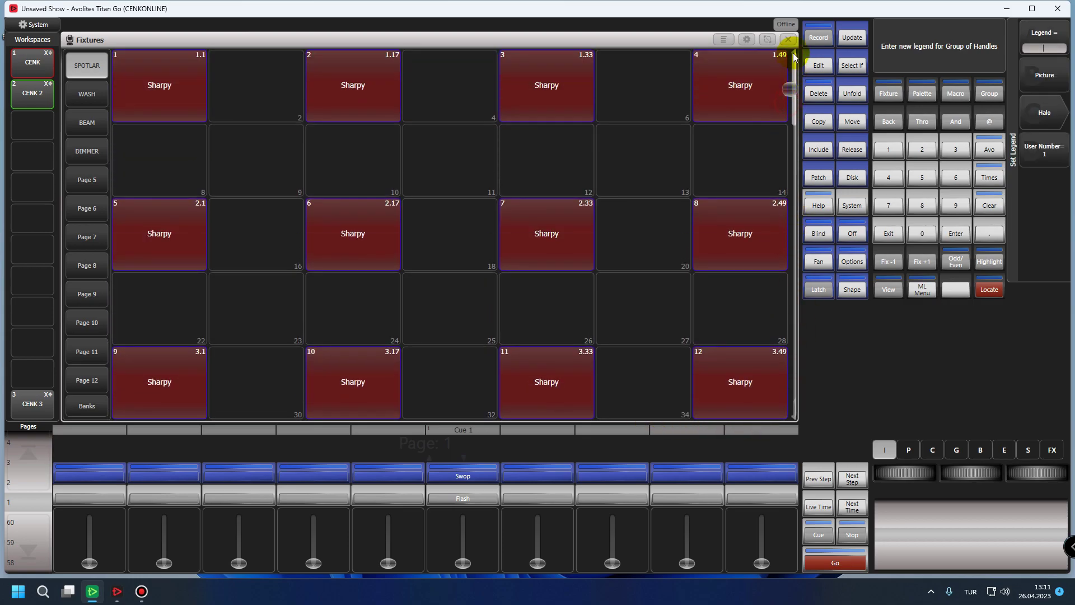
{"action": "left_click", "coordinate": [1042, 114]}
{"action": "left_click_drag", "start_coordinate": [862, 173], "coordinate": [978, 101]}
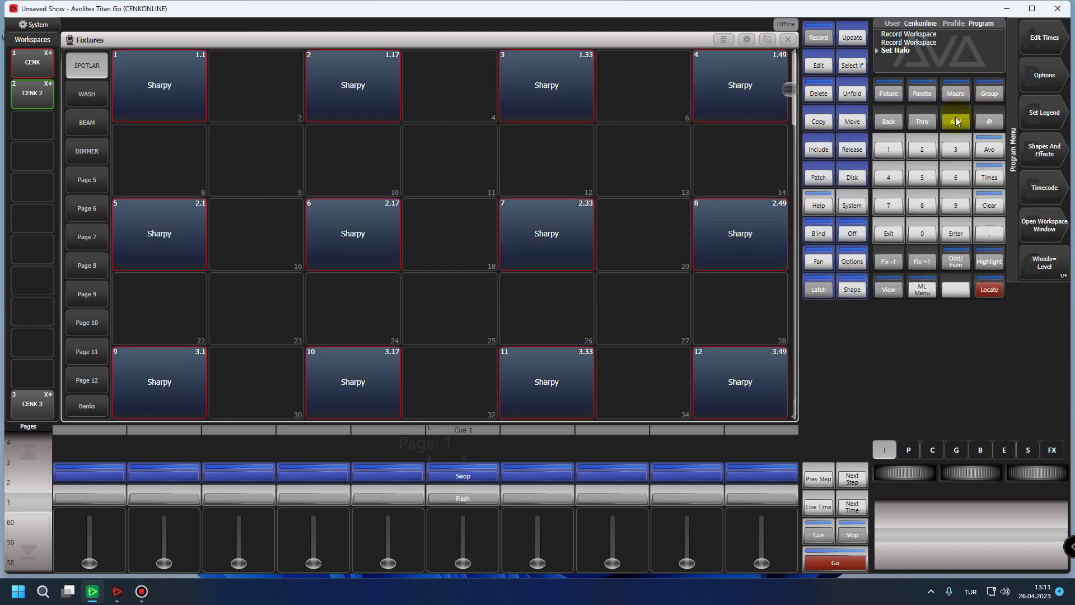
Open the legend picture editor for the visible Sharpy handles, try a freehand drawing and clear it
{"action": "left_click", "coordinate": [1042, 161]}
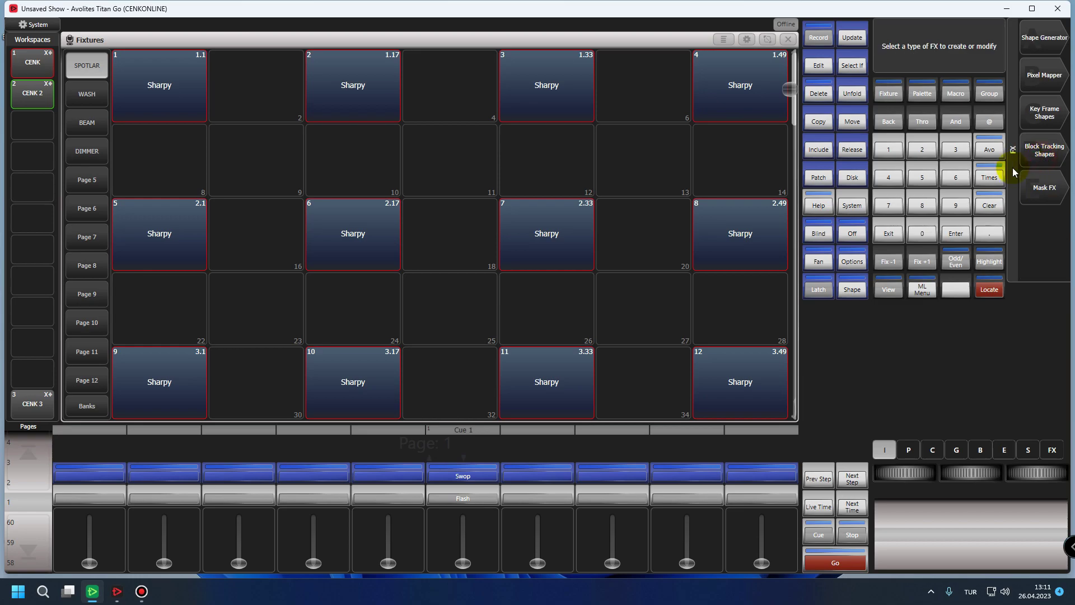
{"action": "left_click", "coordinate": [887, 232]}
{"action": "left_click", "coordinate": [1043, 112]}
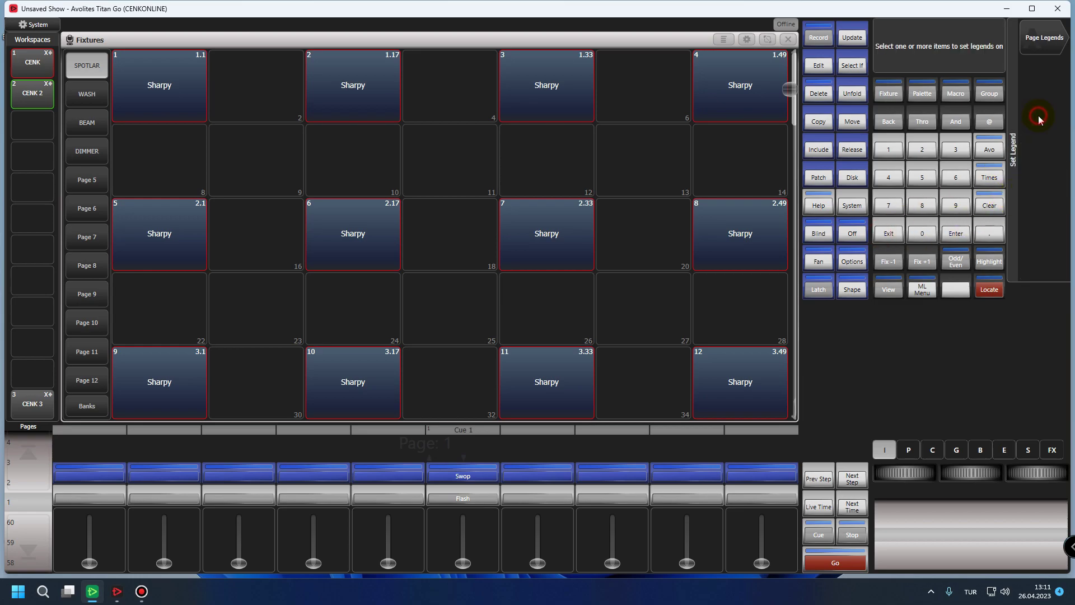
{"action": "mouse_move", "coordinate": [178, 75]}
{"action": "left_mouse_down"}
{"action": "mouse_move", "coordinate": [427, 175]}
{"action": "mouse_move", "coordinate": [736, 354]}
{"action": "left_mouse_up"}
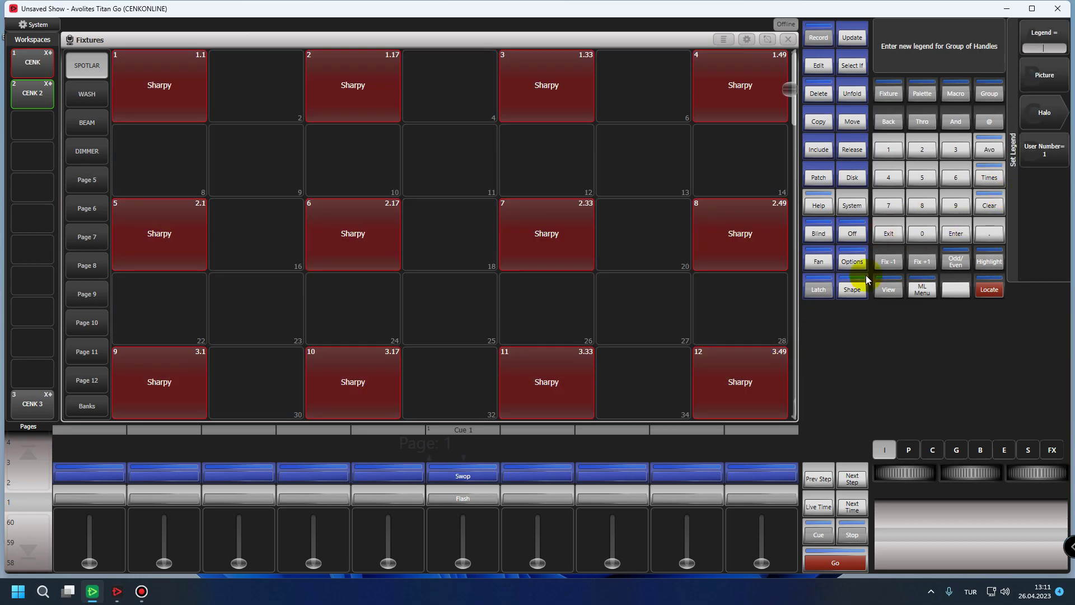
{"action": "left_click", "coordinate": [1036, 79]}
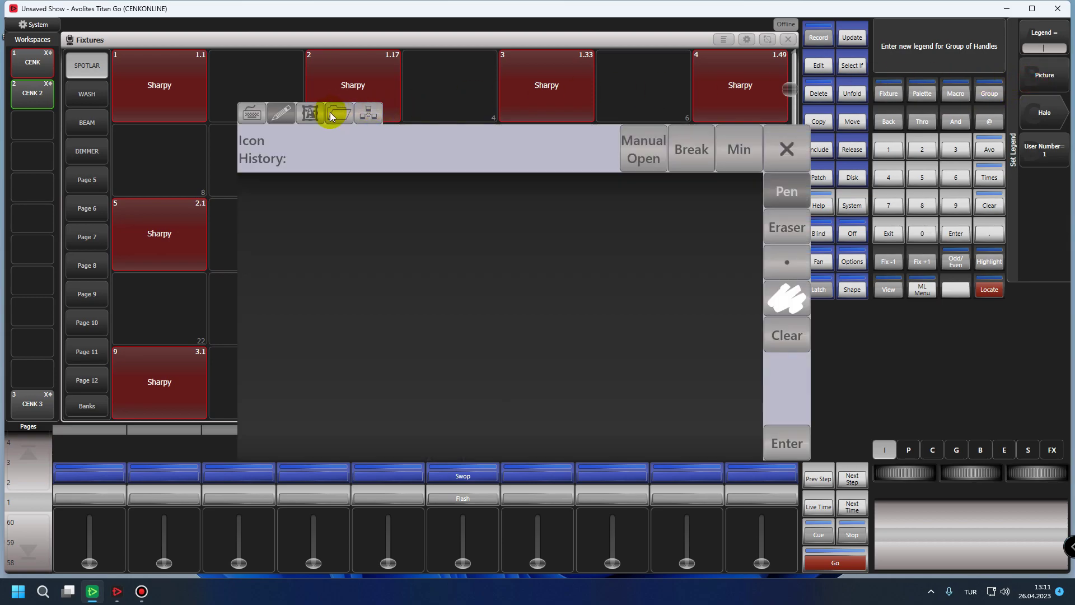
{"action": "mouse_move", "coordinate": [458, 290]}
{"action": "left_mouse_down"}
{"action": "mouse_move", "coordinate": [613, 307]}
{"action": "mouse_move", "coordinate": [340, 234]}
{"action": "left_mouse_up"}
{"action": "mouse_move", "coordinate": [409, 294]}
{"action": "left_mouse_down"}
{"action": "mouse_move", "coordinate": [560, 399]}
{"action": "mouse_move", "coordinate": [554, 292]}
{"action": "mouse_move", "coordinate": [566, 376]}
{"action": "mouse_move", "coordinate": [529, 392]}
{"action": "left_mouse_up"}
{"action": "left_click", "coordinate": [780, 348]}
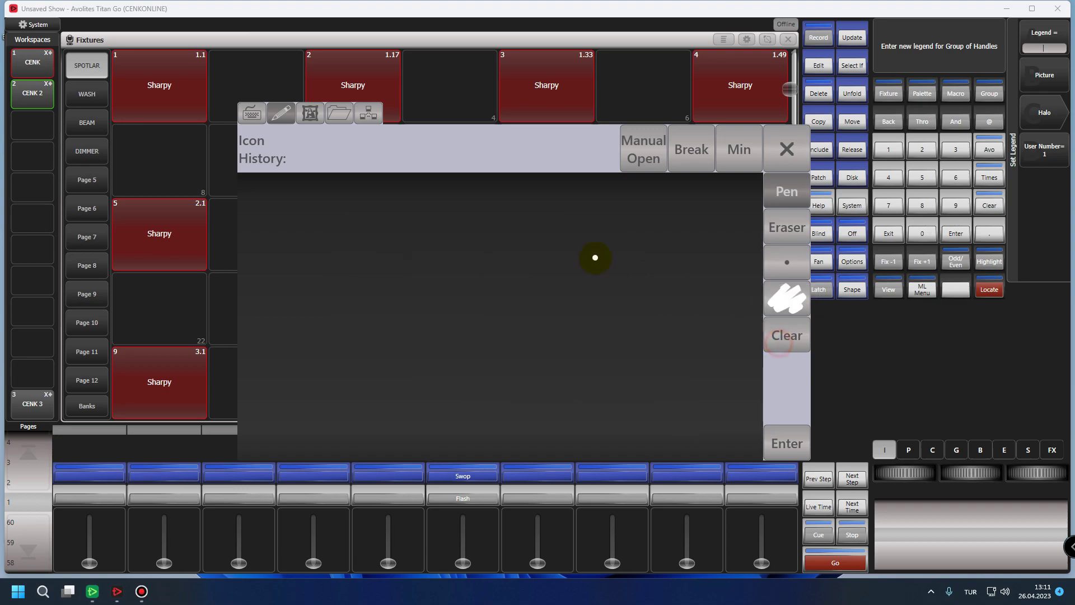
Assign the Par 64 icon from the Fixture category of the icon library to the selected handles
{"action": "left_click", "coordinate": [310, 114]}
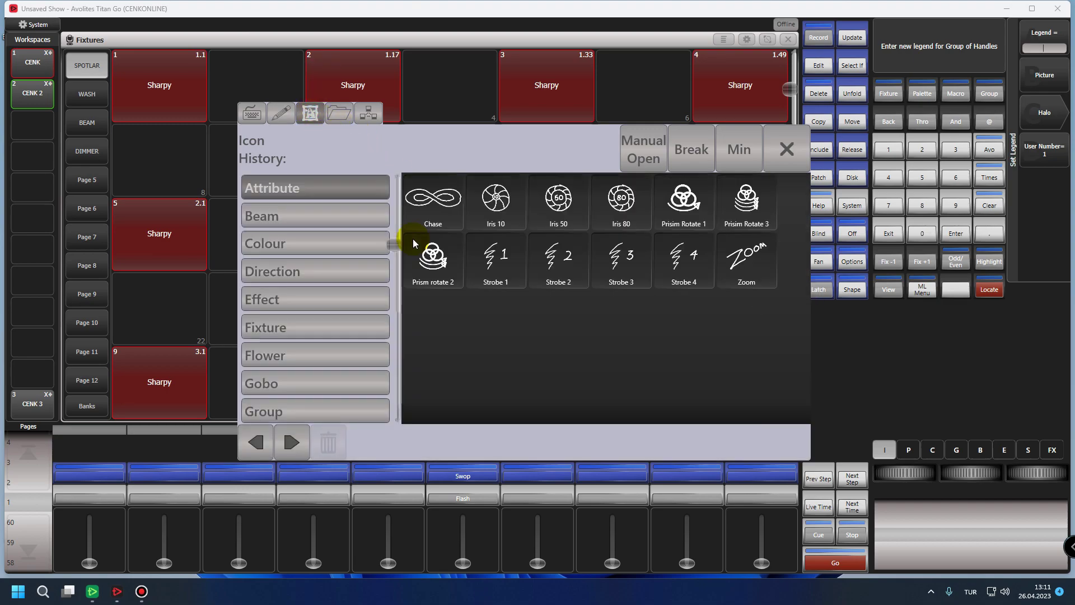
{"action": "left_click", "coordinate": [284, 326]}
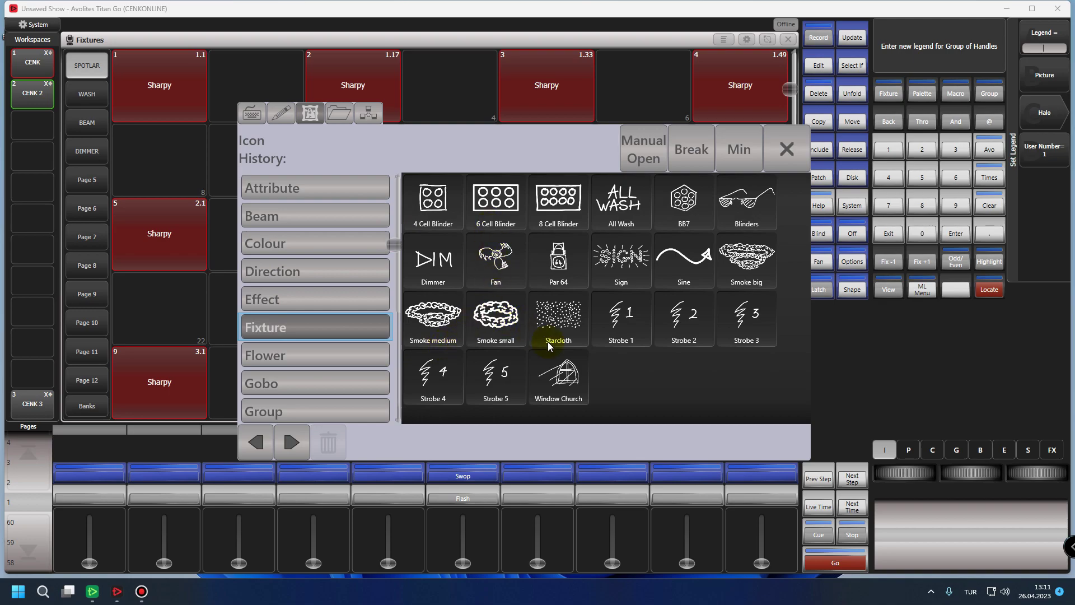
{"action": "left_click", "coordinate": [564, 251]}
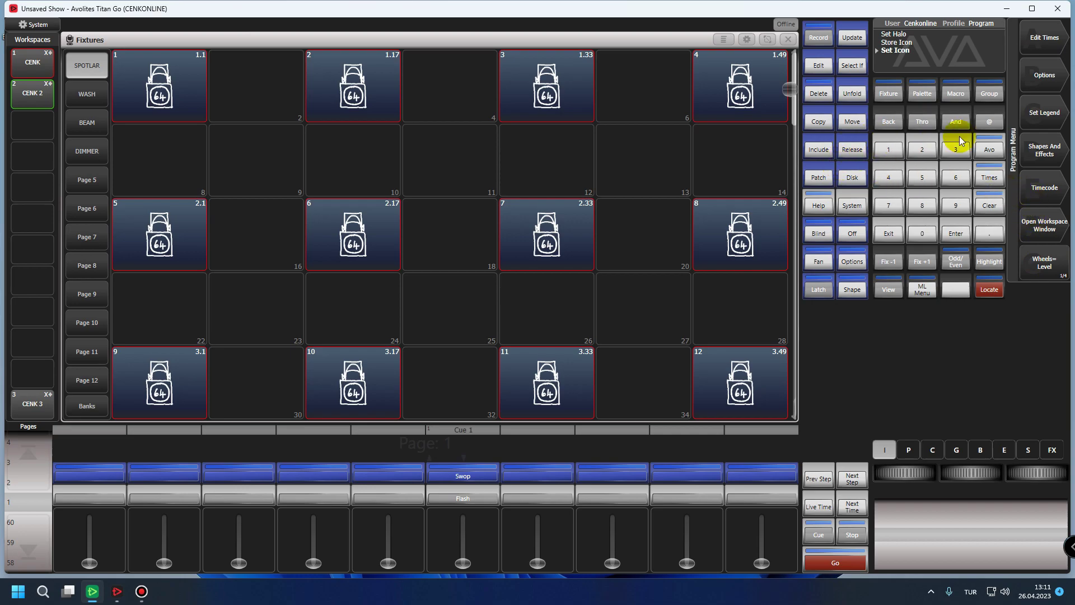
Set the bEAM image from the Görseller folder inside Documents\Titan as the picture of all visible fixture handles
{"action": "left_click", "coordinate": [1045, 114]}
{"action": "left_click_drag", "start_coordinate": [163, 84], "coordinate": [754, 401]}
{"action": "left_click", "coordinate": [1033, 77]}
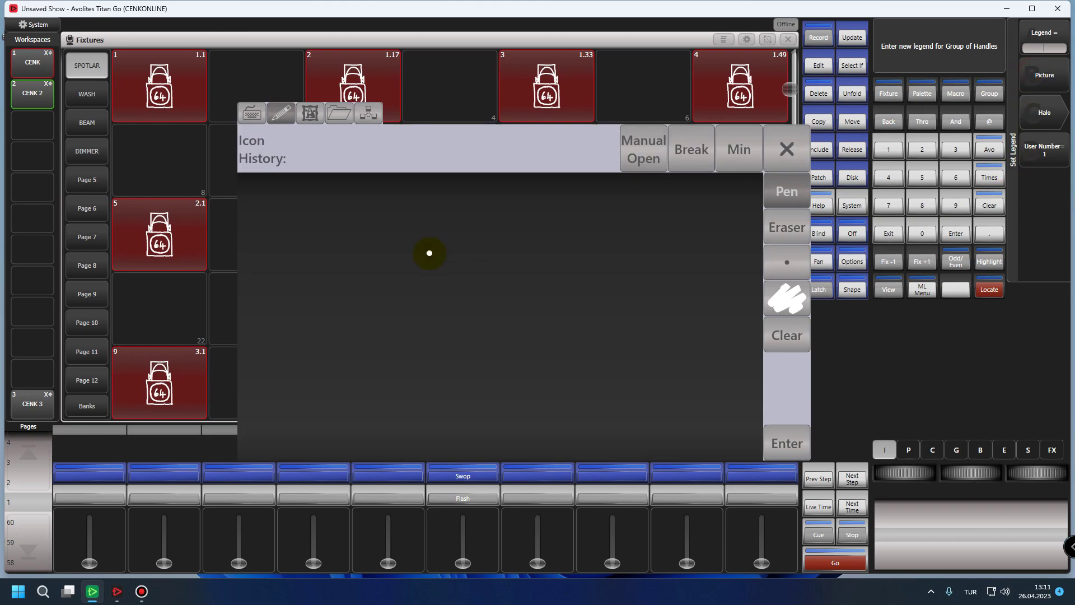
{"action": "left_click", "coordinate": [342, 113]}
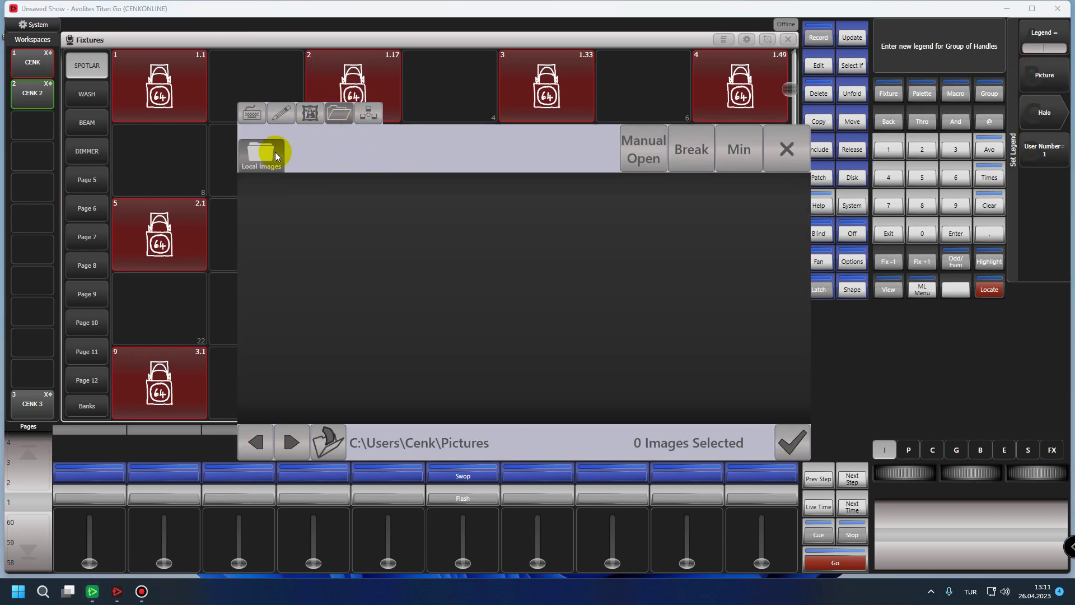
{"action": "left_click", "coordinate": [328, 442]}
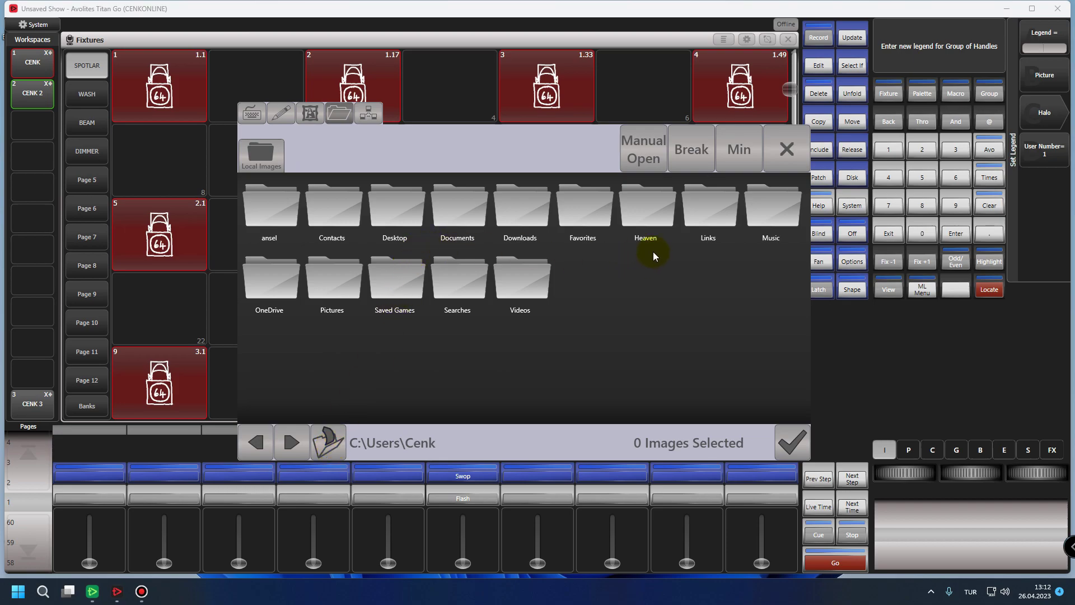
{"action": "left_click", "coordinate": [327, 443]}
{"action": "left_click", "coordinate": [276, 223]}
{"action": "left_click", "coordinate": [465, 213]}
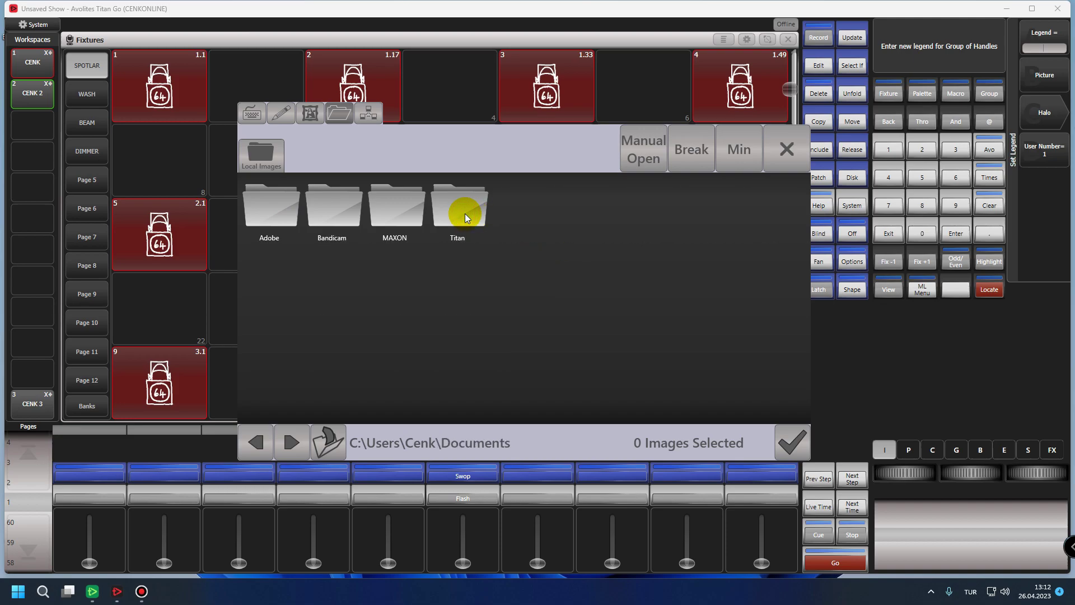
{"action": "left_click", "coordinate": [465, 214]}
{"action": "left_click", "coordinate": [283, 233]}
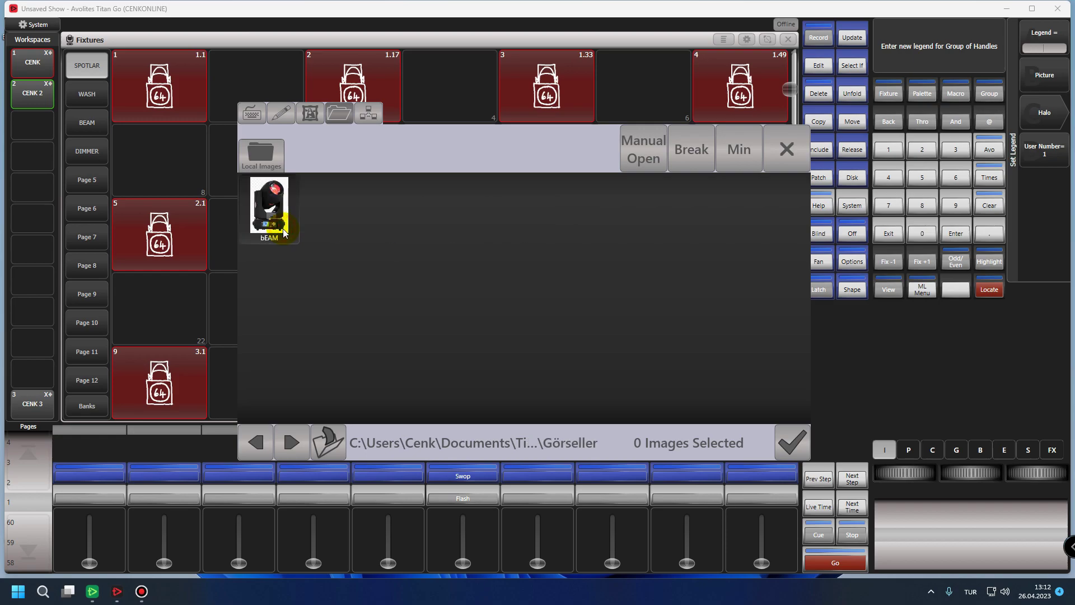
{"action": "left_click", "coordinate": [277, 227]}
{"action": "left_click", "coordinate": [791, 443]}
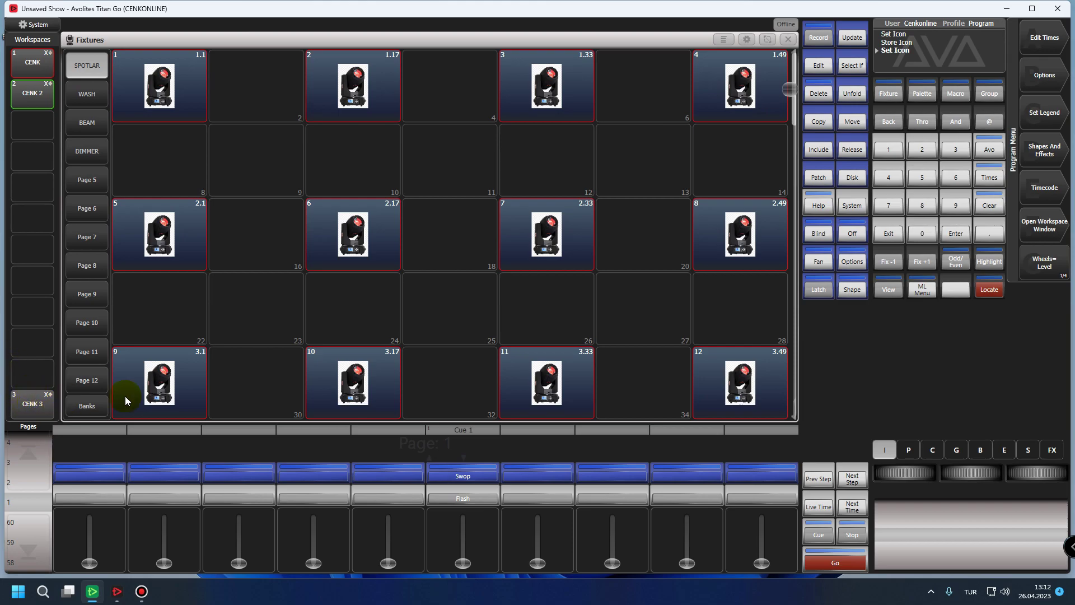
Assign the Window Church icon from the Fixture category of the icon library as the picture legend of workspace 3
{"action": "left_click", "coordinate": [1047, 124]}
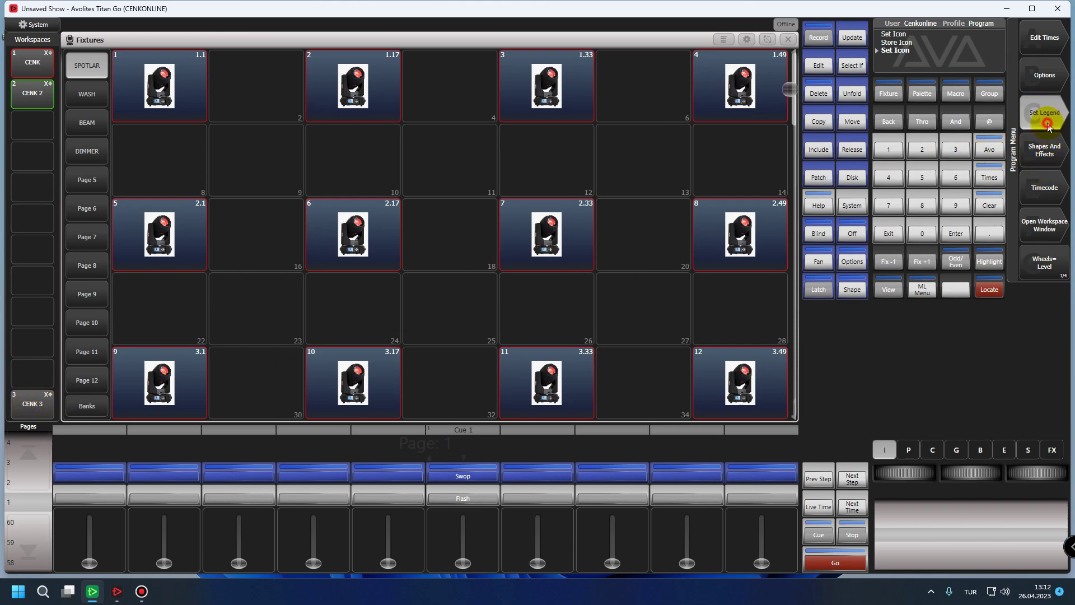
{"action": "left_click", "coordinate": [43, 419]}
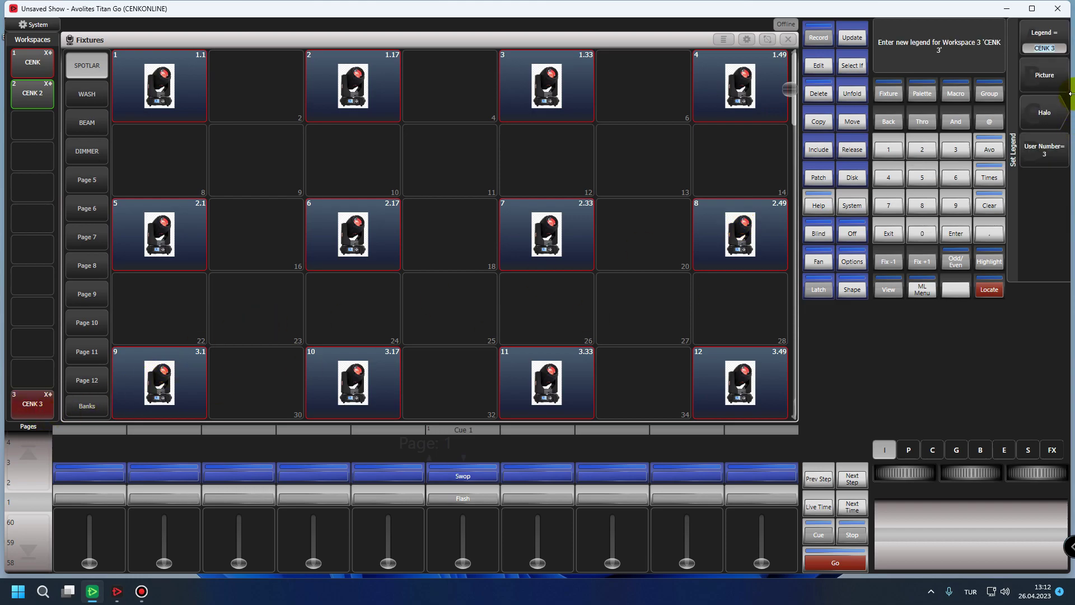
{"action": "left_click", "coordinate": [1045, 75]}
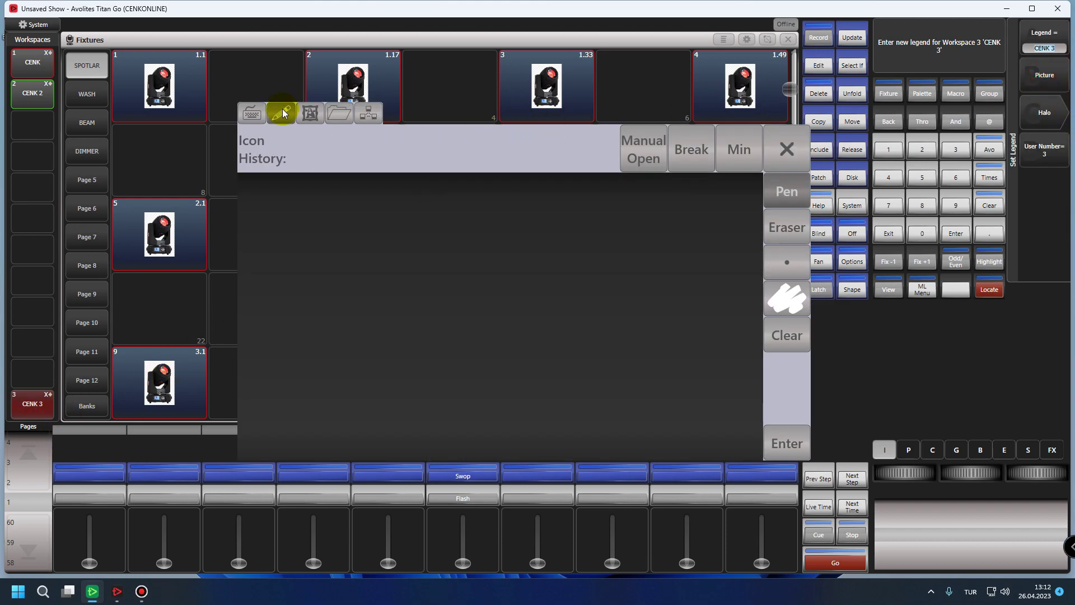
{"action": "left_click", "coordinate": [302, 120]}
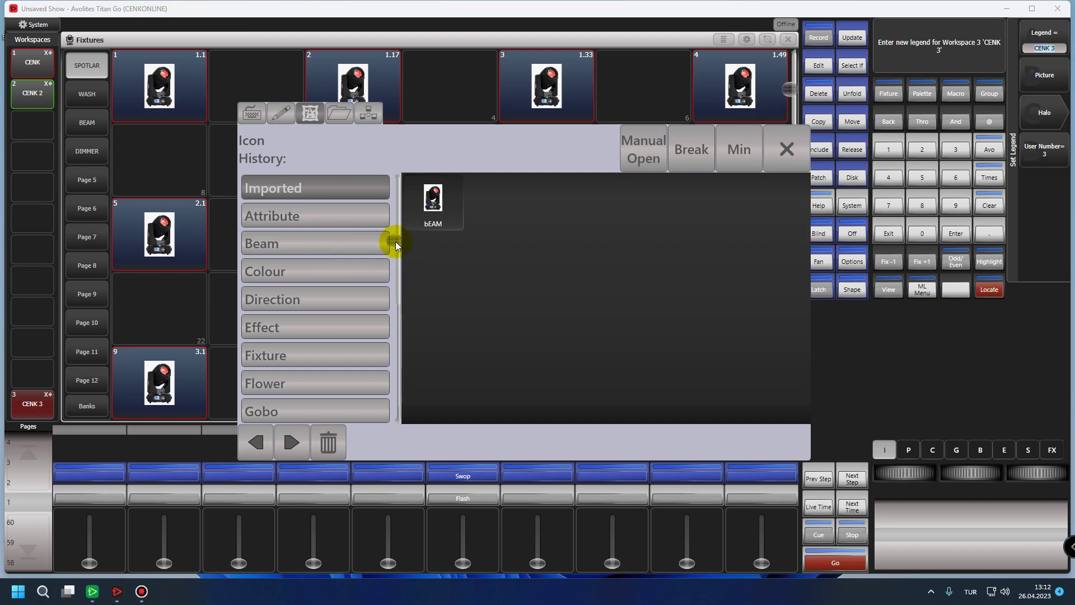
{"action": "left_click", "coordinate": [285, 248]}
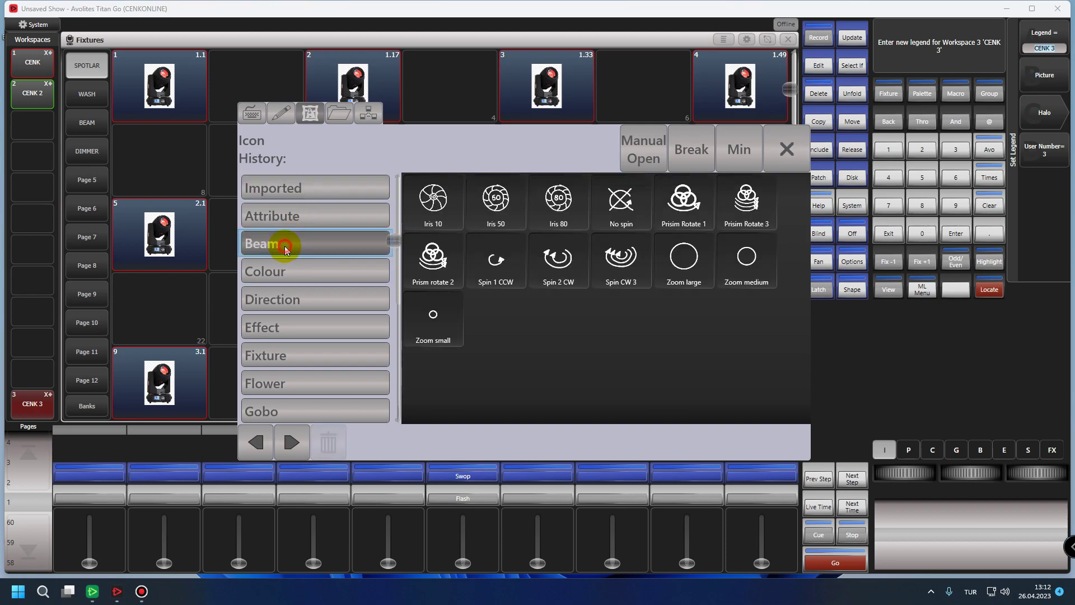
{"action": "scroll", "coordinate": [304, 298], "scroll_direction": "down", "scroll_amount": 3}
{"action": "left_click", "coordinate": [305, 277]}
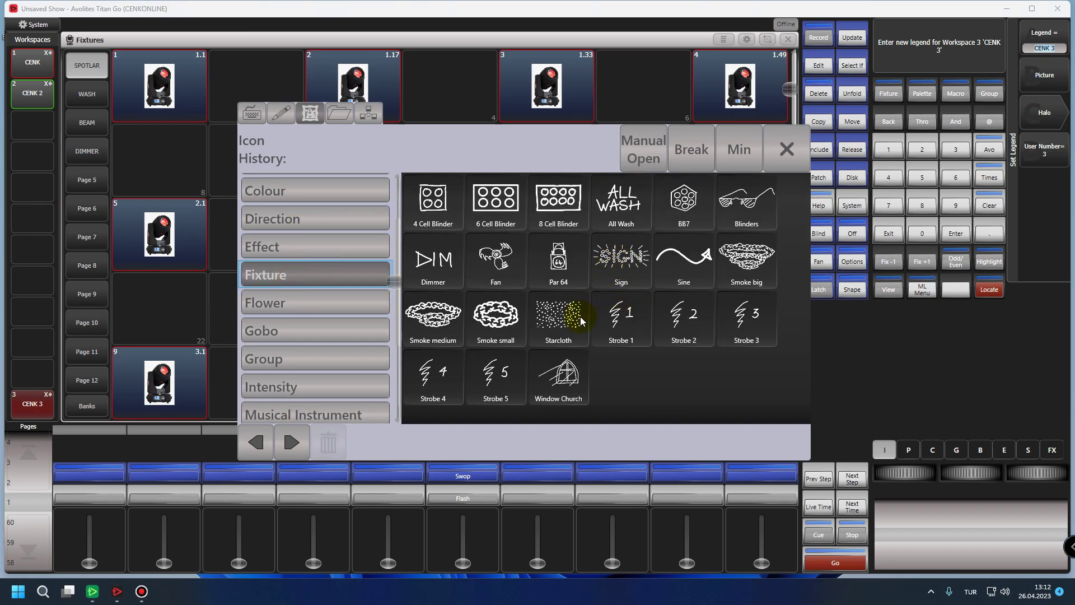
{"action": "left_click", "coordinate": [562, 374]}
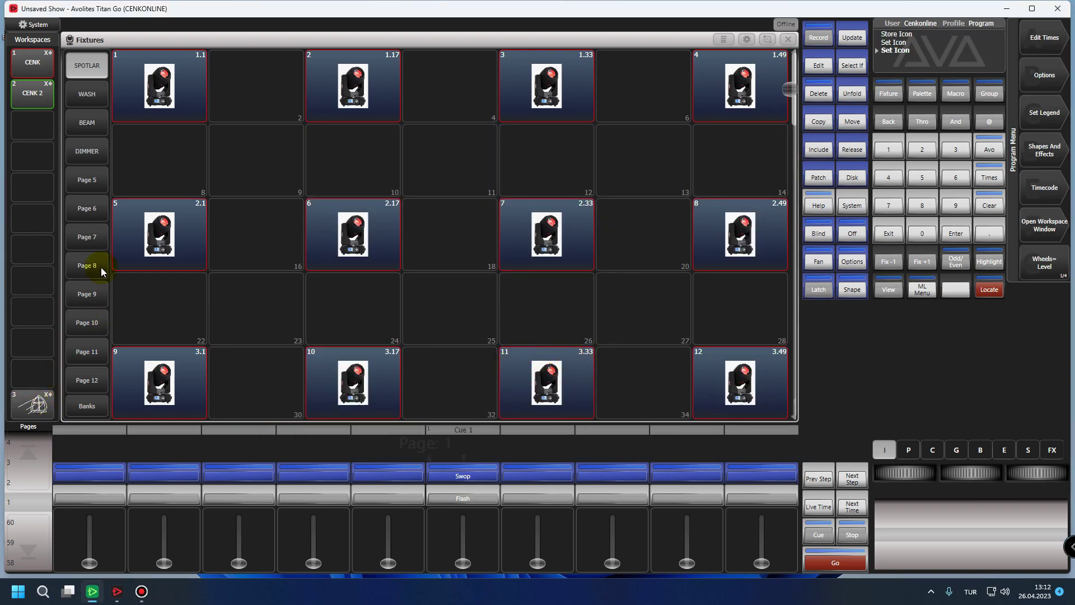
Record a workspace in the empty slot directly above workspace 3, and look through the BEAM and SPOTLAR fixture pages
{"action": "left_click", "coordinate": [31, 369]}
{"action": "left_click", "coordinate": [32, 368]}
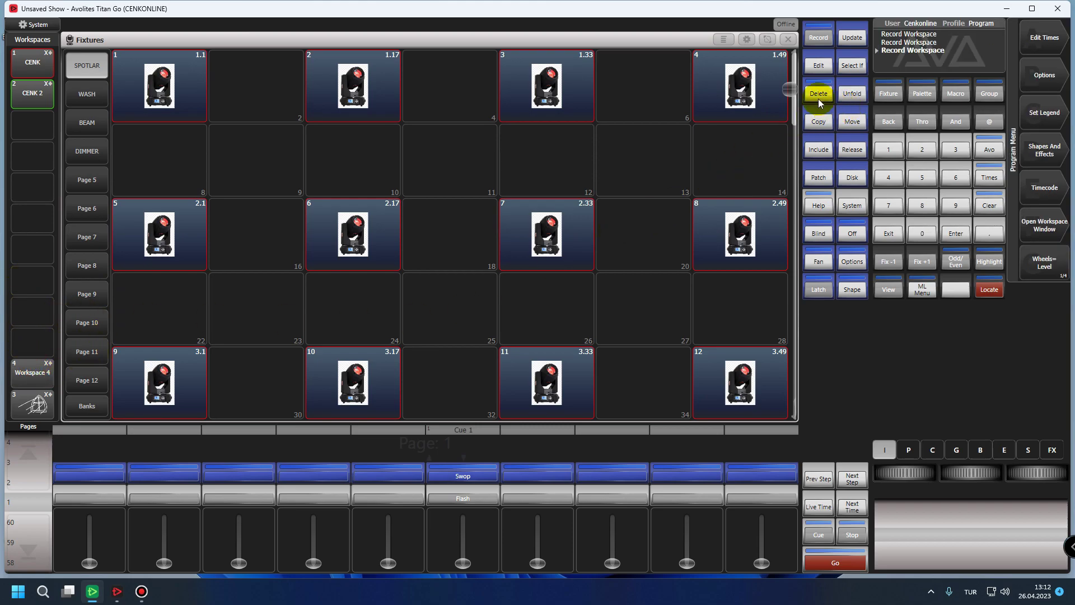
{"action": "left_click", "coordinate": [87, 95]}
{"action": "left_click", "coordinate": [88, 122]}
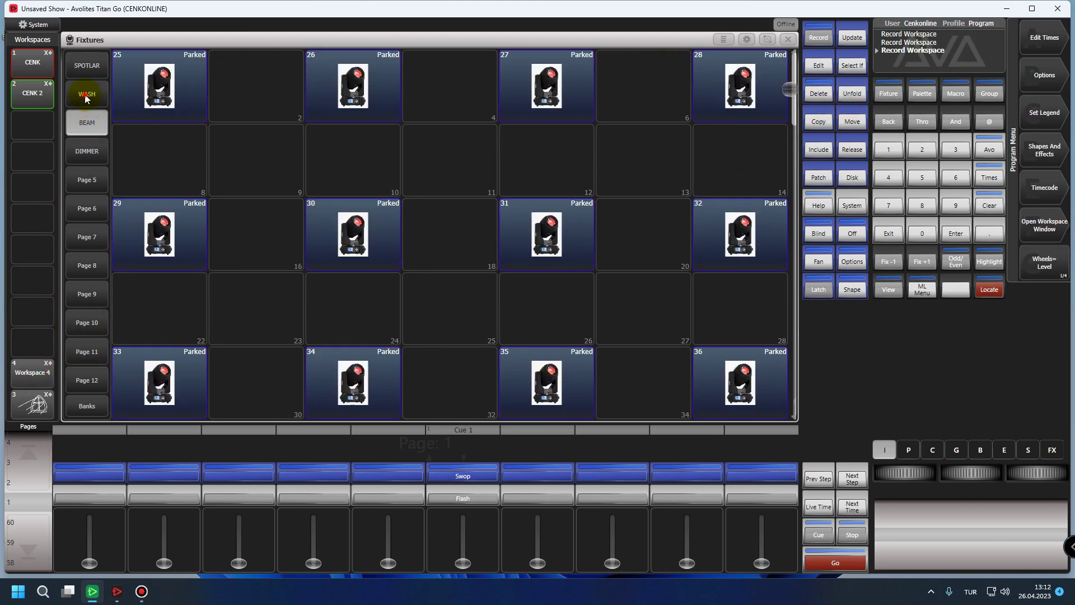
{"action": "left_click", "coordinate": [88, 64]}
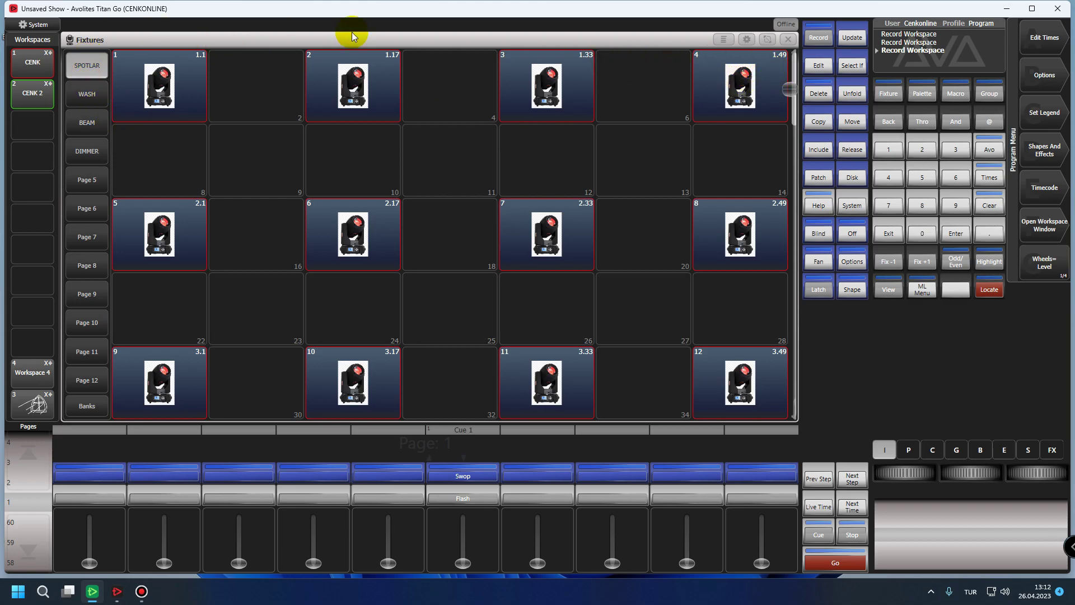
Close the Fixtures, Gobos and Beams, Capture Visualiser and Positions windows to empty the screen layout
{"action": "left_click", "coordinate": [790, 40]}
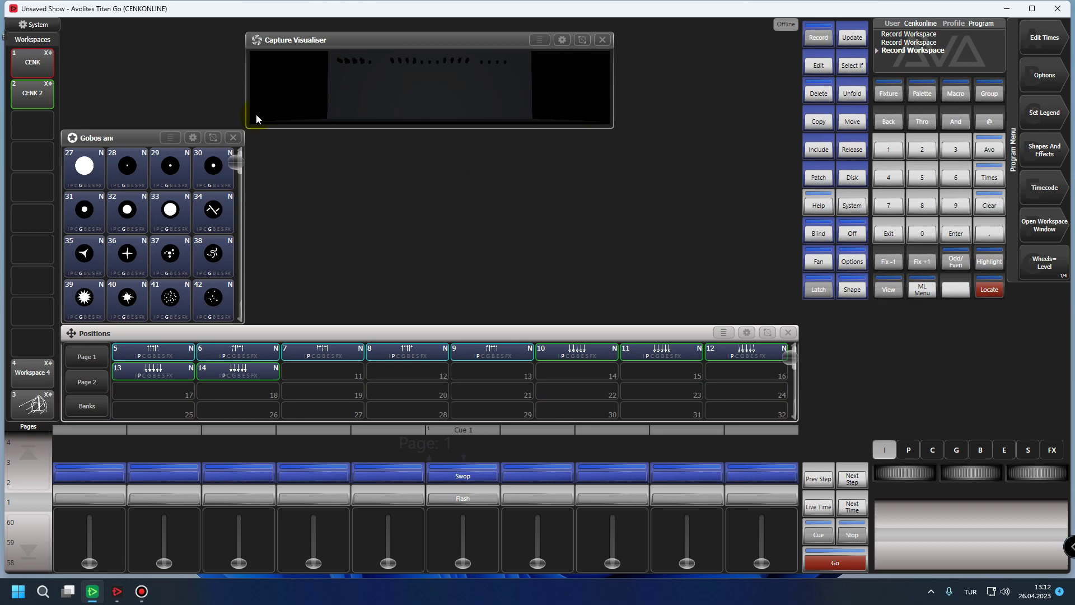
{"action": "left_click", "coordinate": [236, 138]}
{"action": "left_click", "coordinate": [603, 39]}
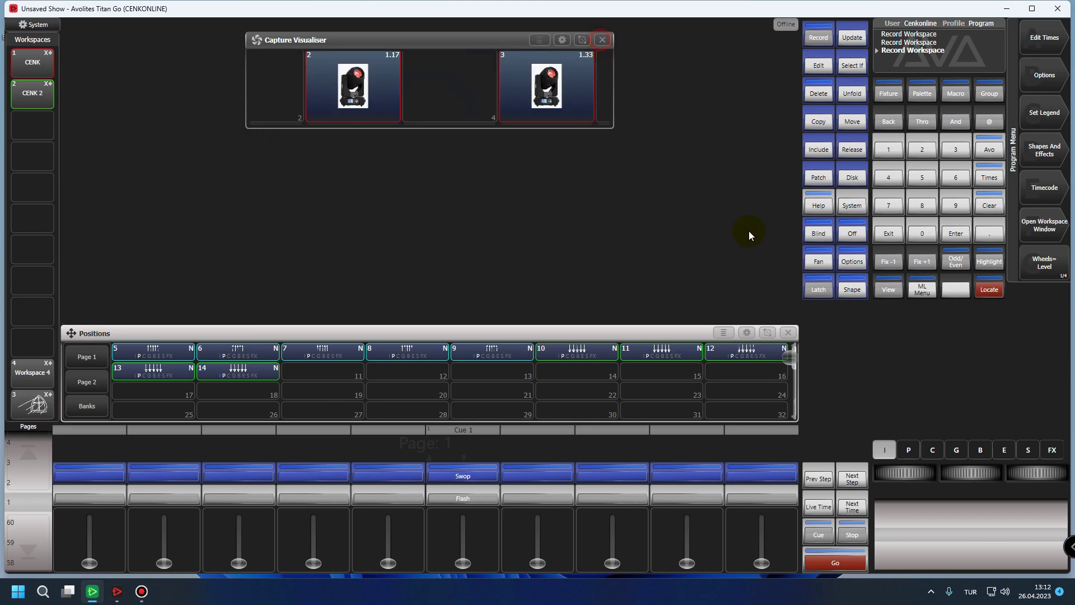
{"action": "left_click", "coordinate": [788, 333]}
Open the Gobos and Beams window filling the whole screen area and record it as a workspace in the slot above Workspace 4
{"action": "left_click", "coordinate": [1045, 224]}
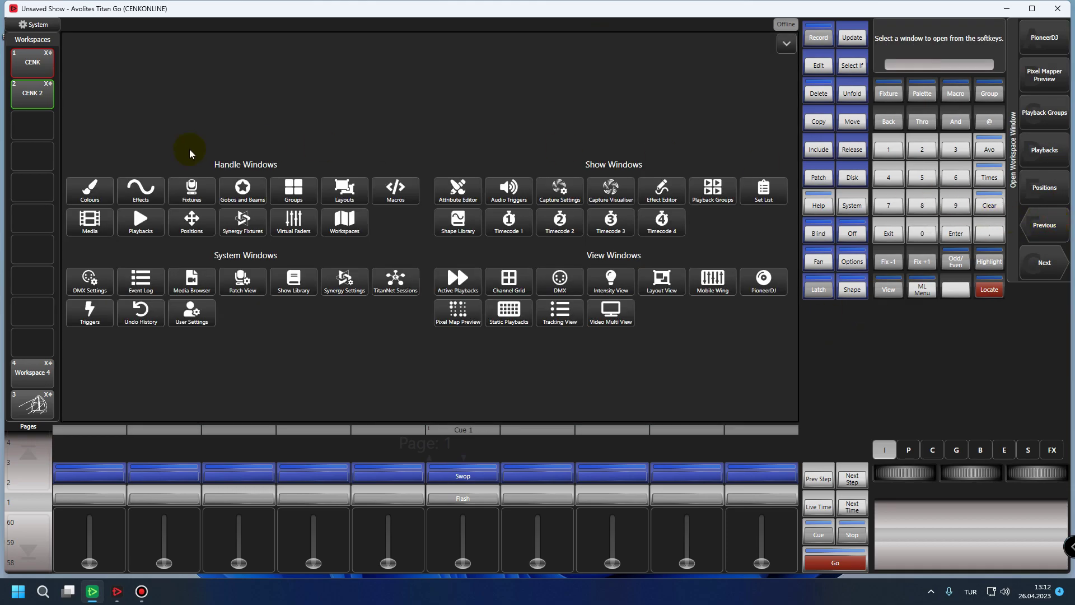
{"action": "left_click", "coordinate": [242, 192]}
{"action": "left_click", "coordinate": [193, 137]}
{"action": "left_click", "coordinate": [106, 206]}
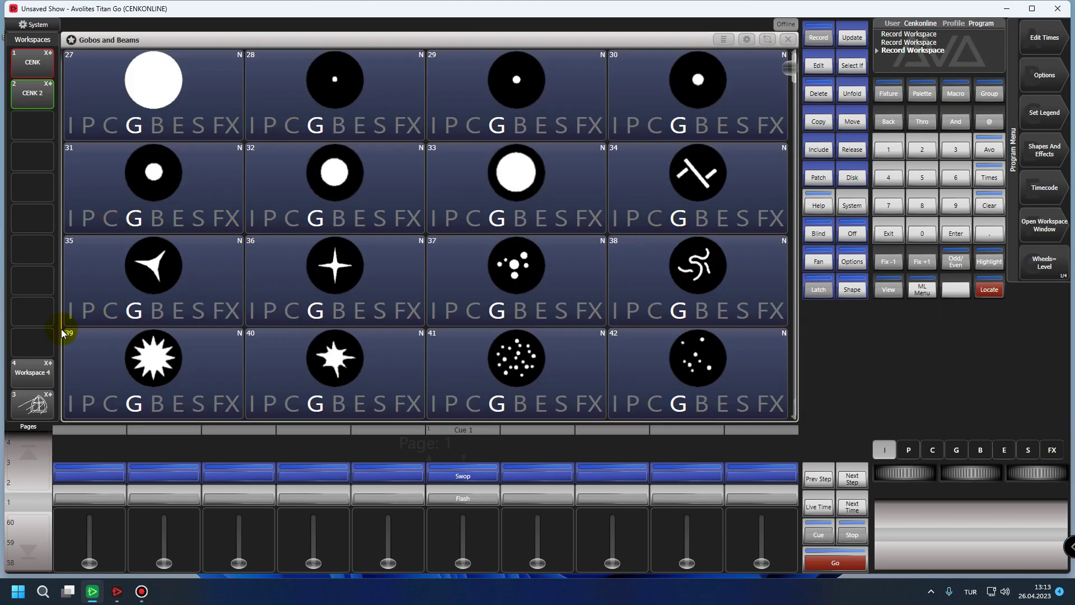
{"action": "left_click", "coordinate": [34, 346]}
{"action": "left_click", "coordinate": [33, 346]}
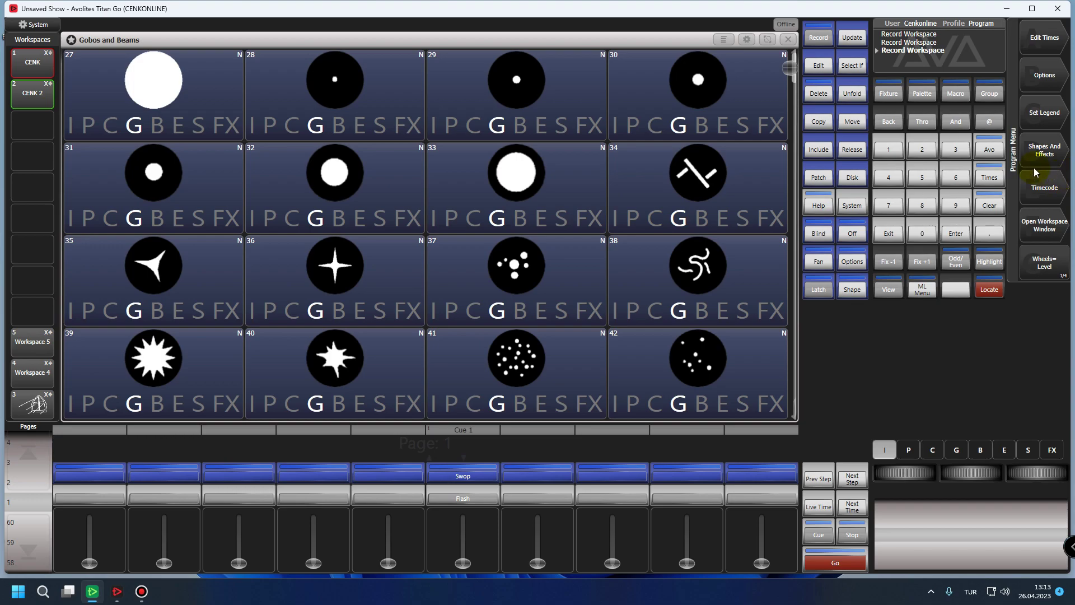
Assign the Blue white star icon from the Gobo category of the icon library as the picture legend of Workspace 5
{"action": "left_click", "coordinate": [1045, 113]}
{"action": "left_click", "coordinate": [41, 347]}
{"action": "left_click", "coordinate": [1045, 82]}
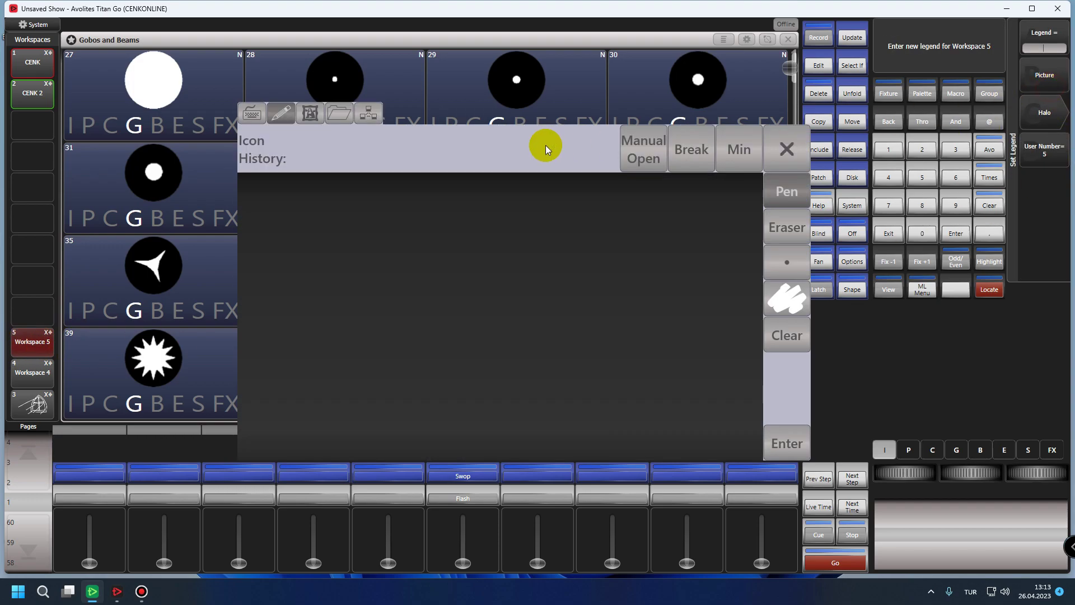
{"action": "left_click", "coordinate": [321, 119]}
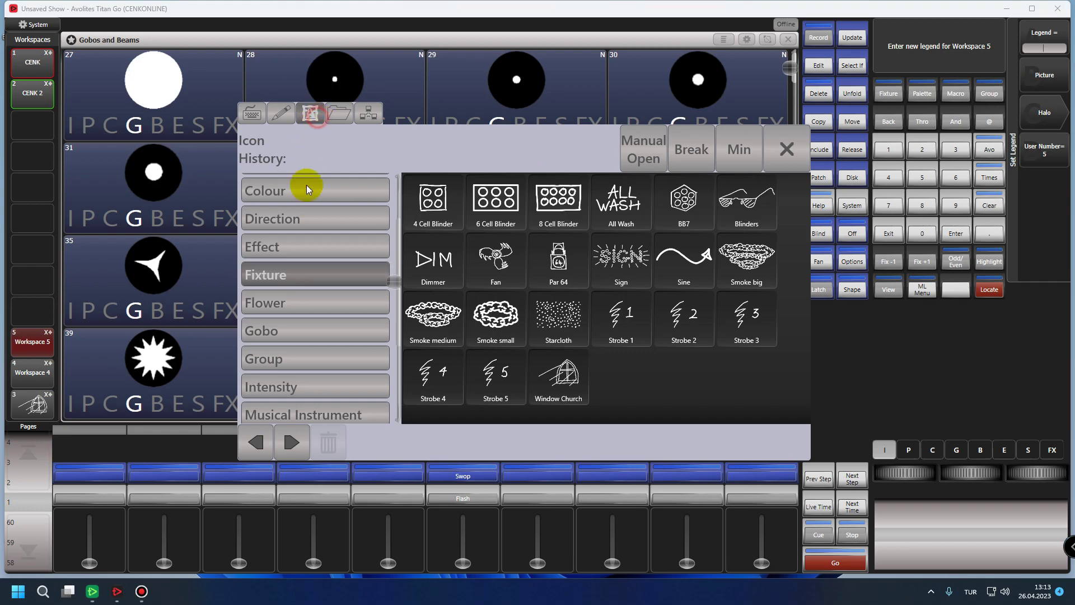
{"action": "left_click", "coordinate": [287, 332]}
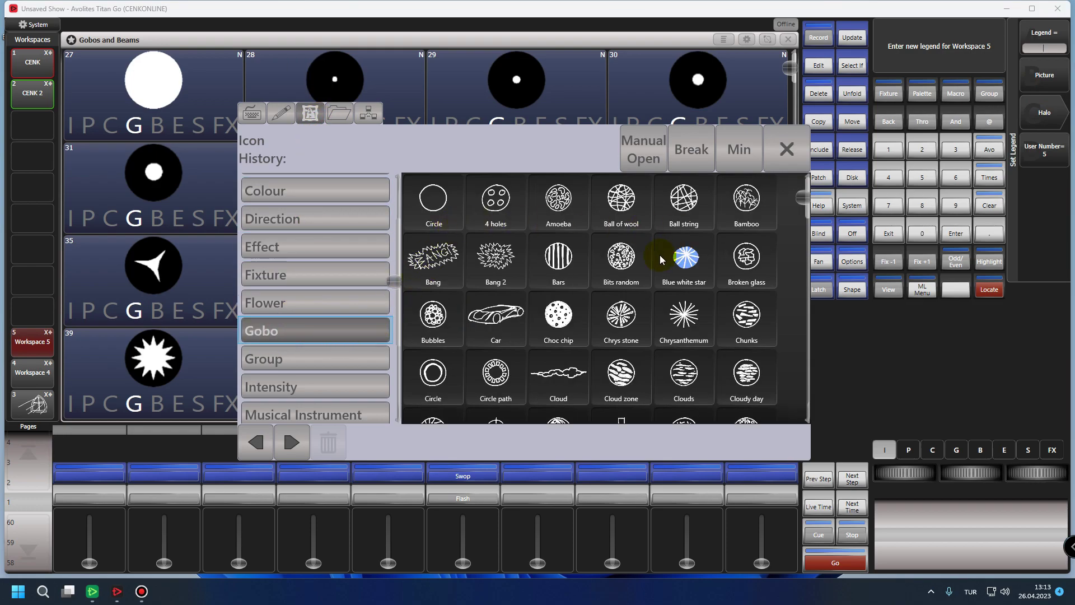
{"action": "left_click", "coordinate": [665, 261]}
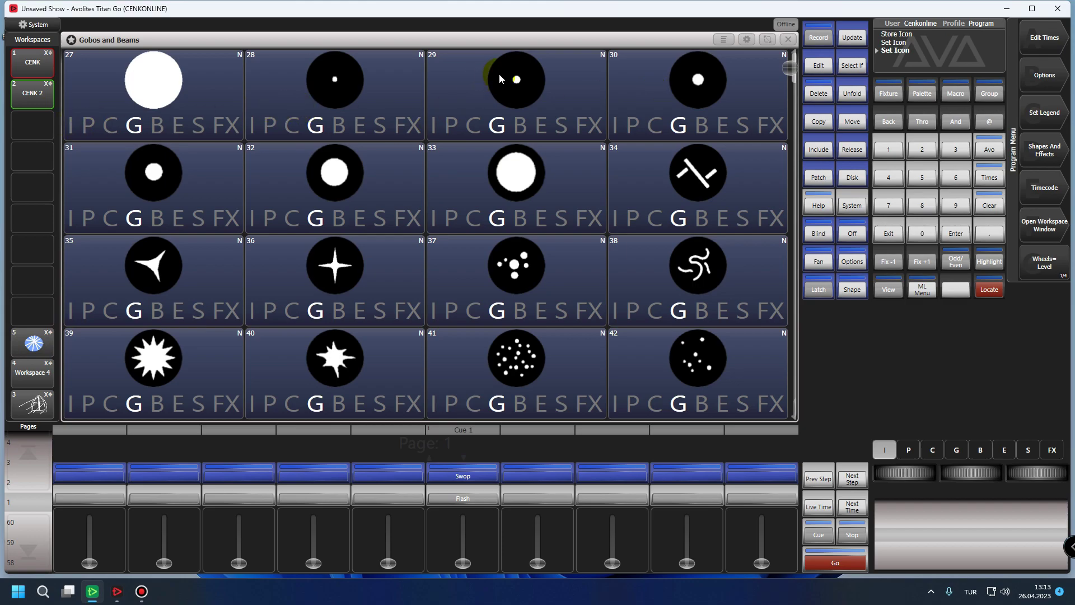
Recall the church-icon workspace 3, and recall workspace 1 by entering its view number 1
{"action": "left_click", "coordinate": [788, 40]}
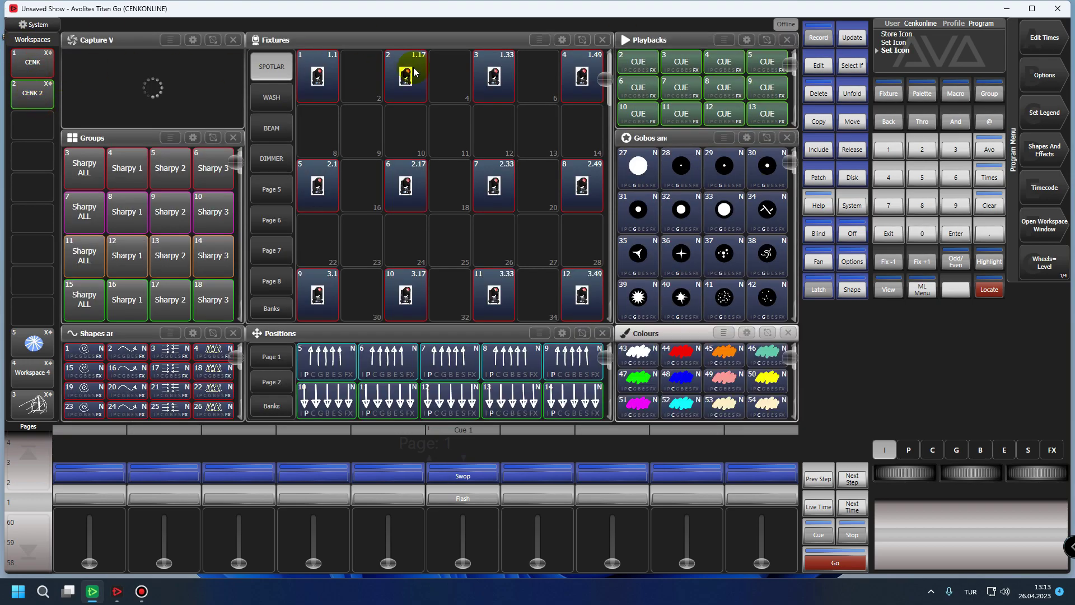
{"action": "left_click", "coordinate": [26, 412]}
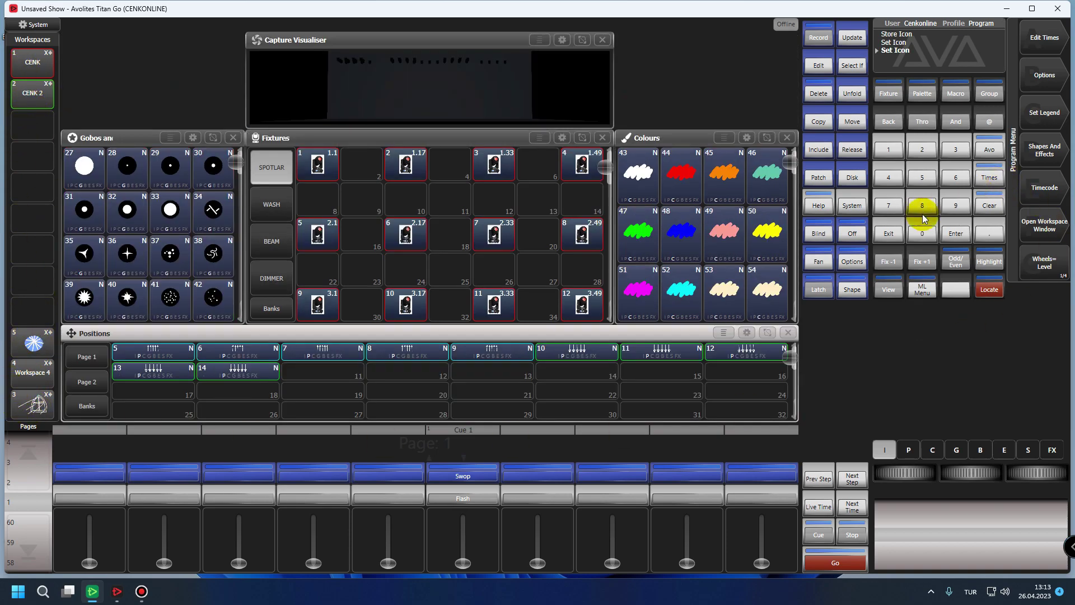
{"action": "left_click", "coordinate": [890, 290]}
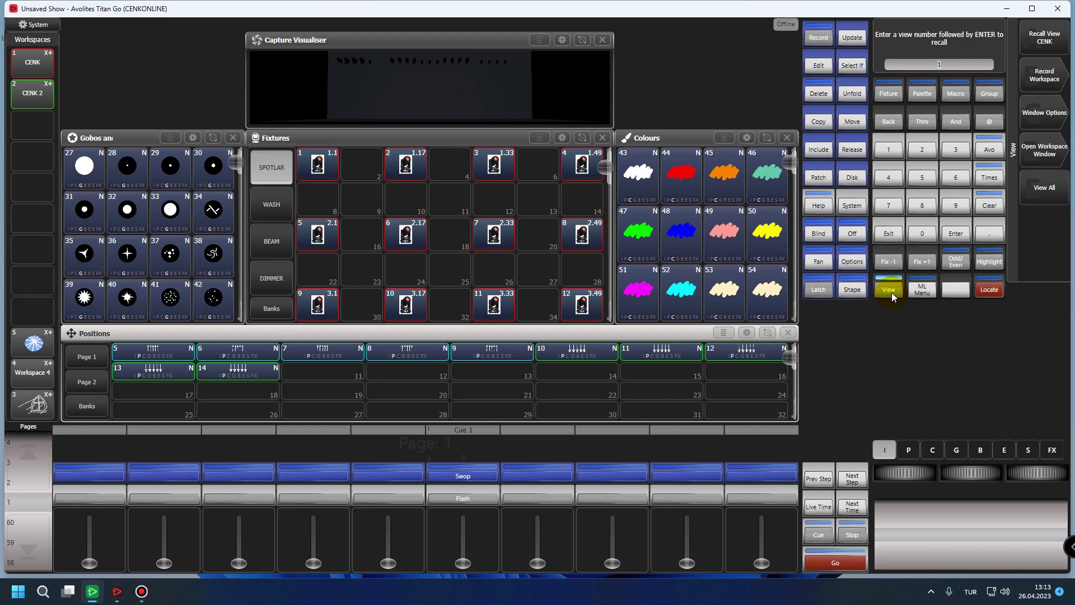
{"action": "left_click", "coordinate": [892, 148]}
{"action": "left_click", "coordinate": [956, 233]}
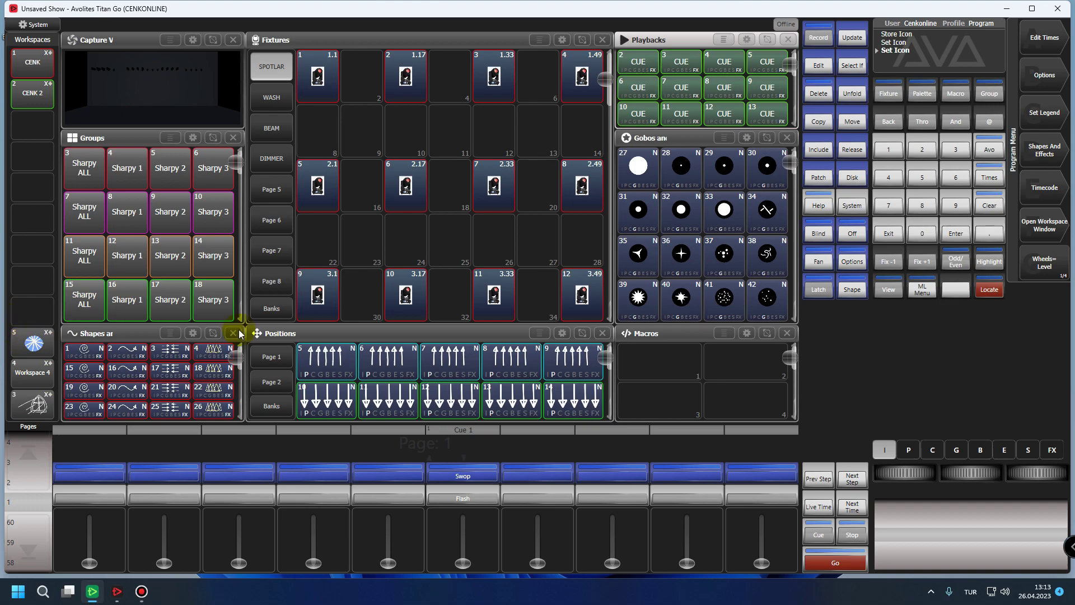
Recall workspace 5 by its view number, and compare direct recall of workspace 1 and the star-icon workspace
{"action": "left_click", "coordinate": [893, 289]}
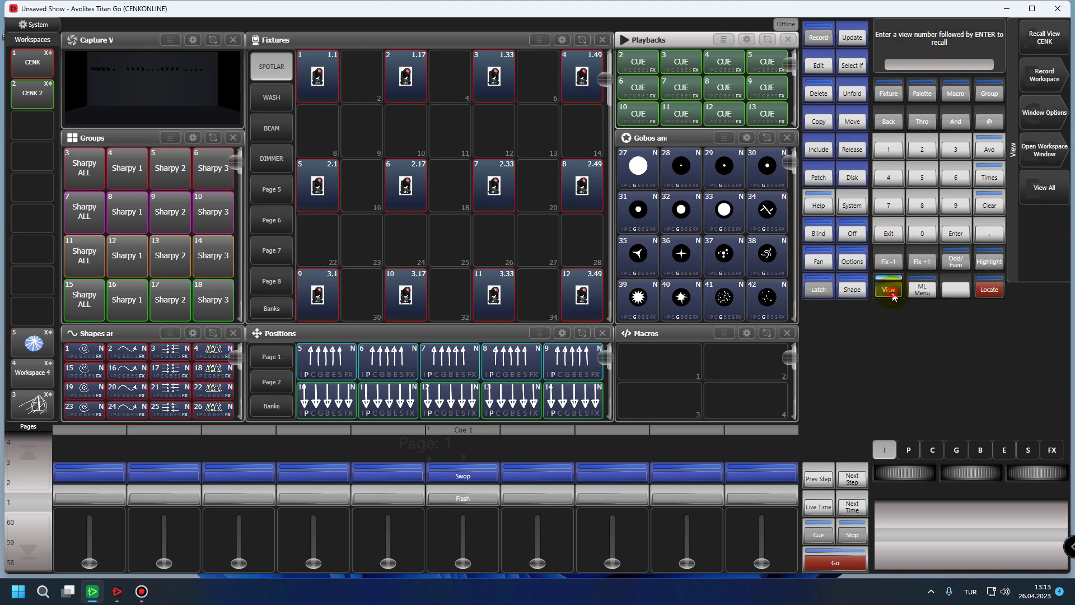
{"action": "left_click", "coordinate": [922, 179]}
{"action": "left_click", "coordinate": [955, 234]}
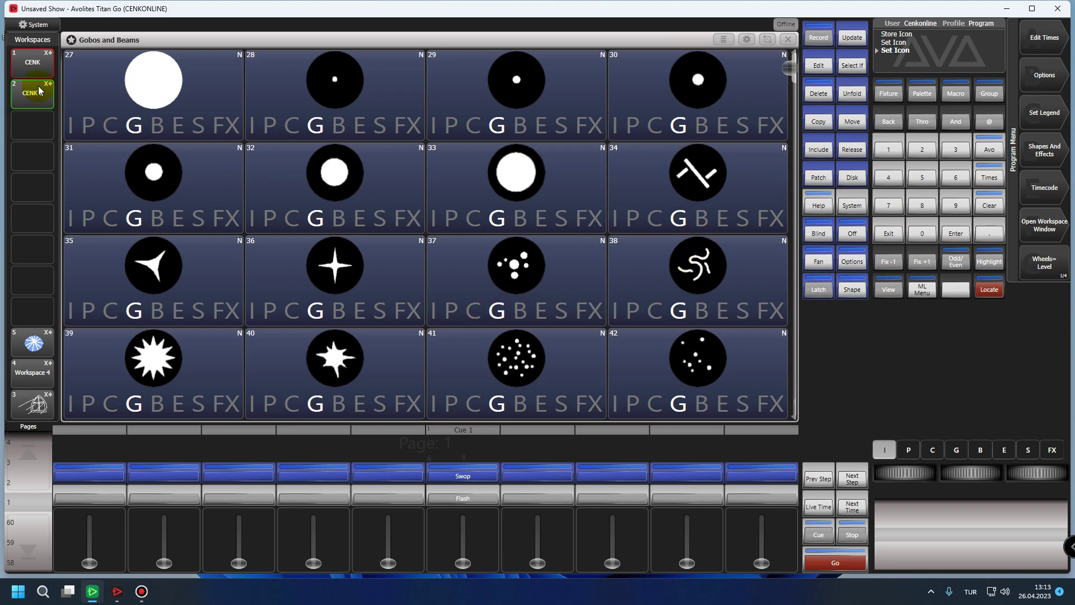
{"action": "left_click", "coordinate": [39, 69]}
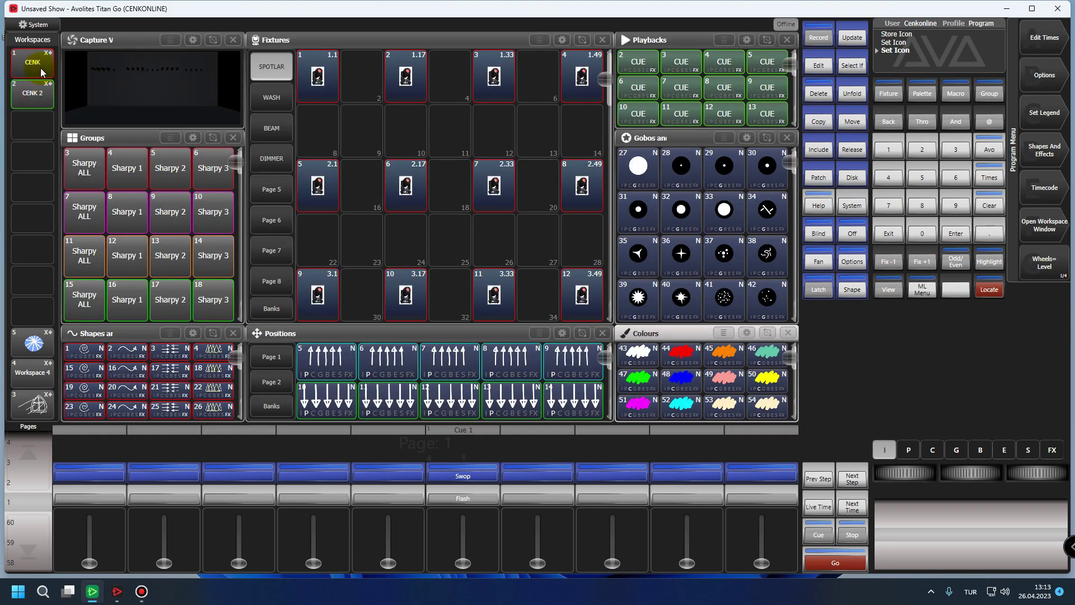
{"action": "left_click", "coordinate": [32, 343]}
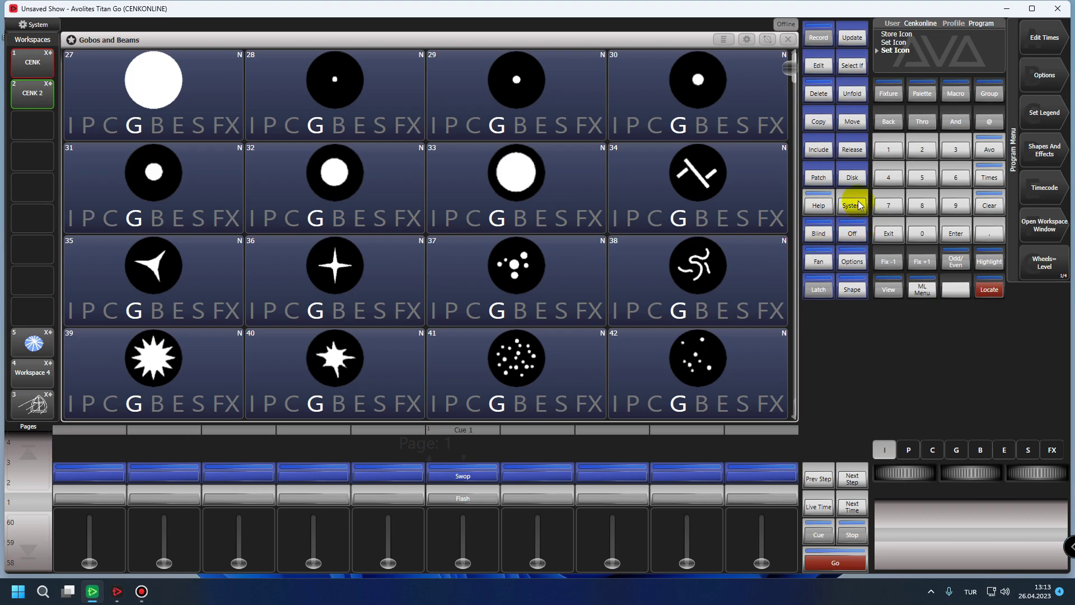
Delete the church-icon workspace 3 and Workspace 4 from the workspace list
{"action": "left_click", "coordinate": [899, 288]}
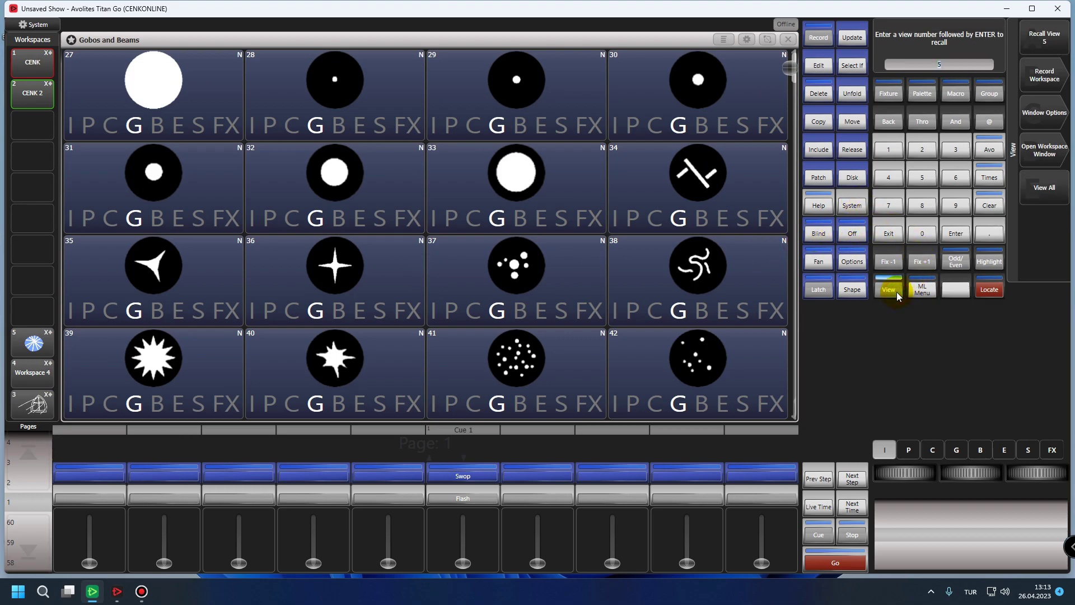
{"action": "left_click", "coordinate": [818, 93]}
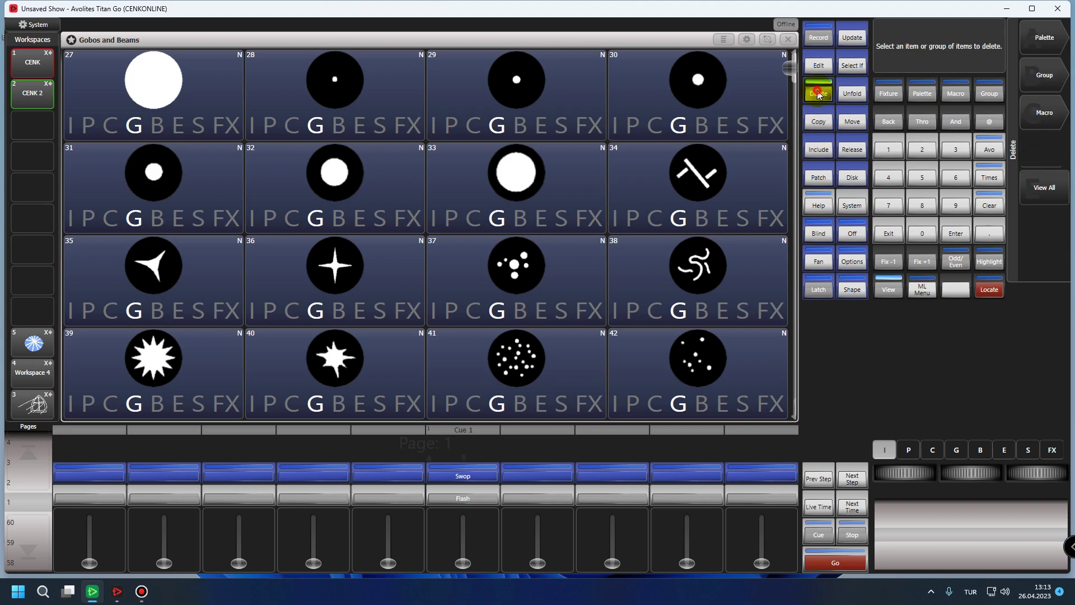
{"action": "left_click", "coordinate": [35, 403]}
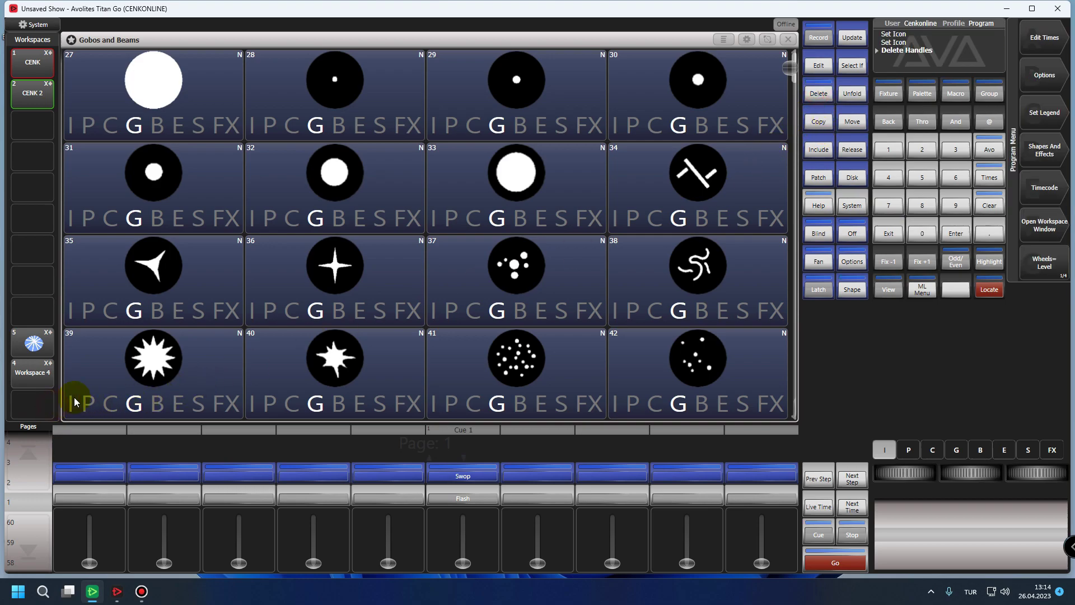
{"action": "left_click", "coordinate": [870, 289]}
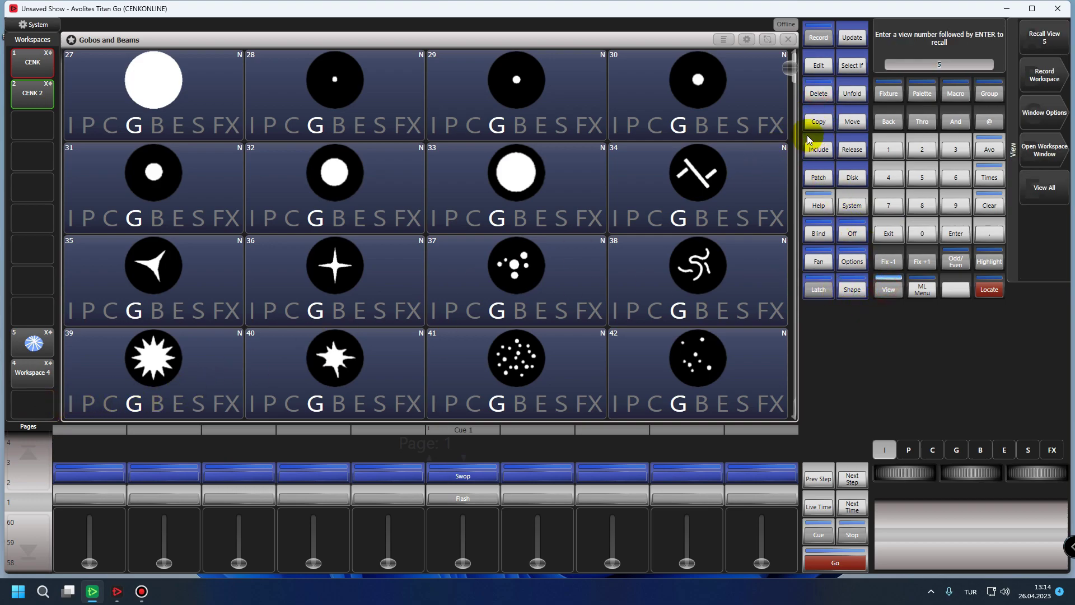
{"action": "left_click", "coordinate": [819, 93]}
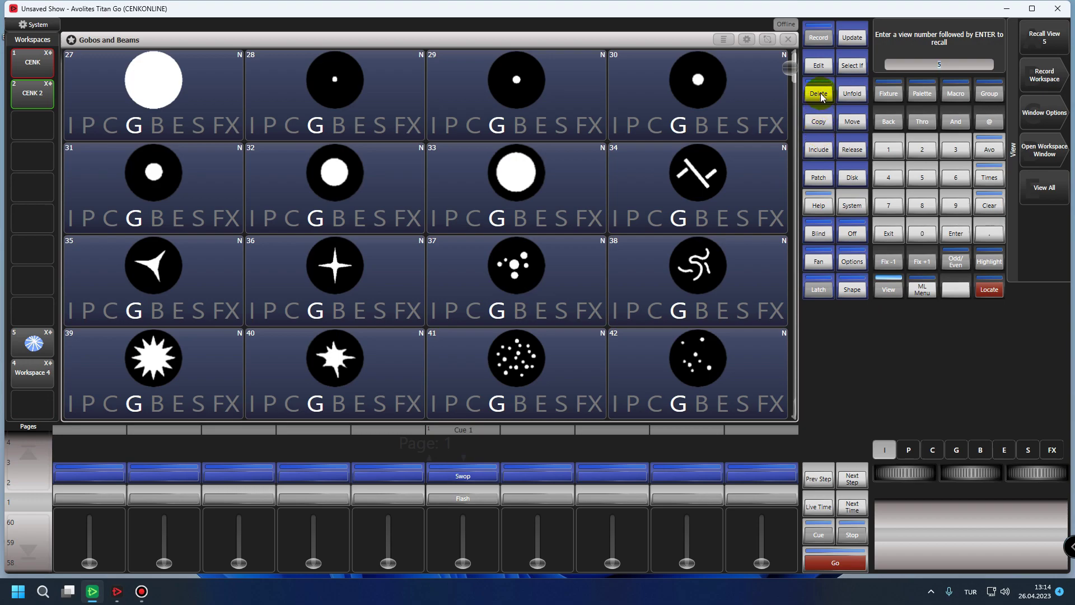
{"action": "left_click", "coordinate": [33, 373]}
Delete the star-icon workspace 5 and leave the delete mode
{"action": "left_click", "coordinate": [882, 290]}
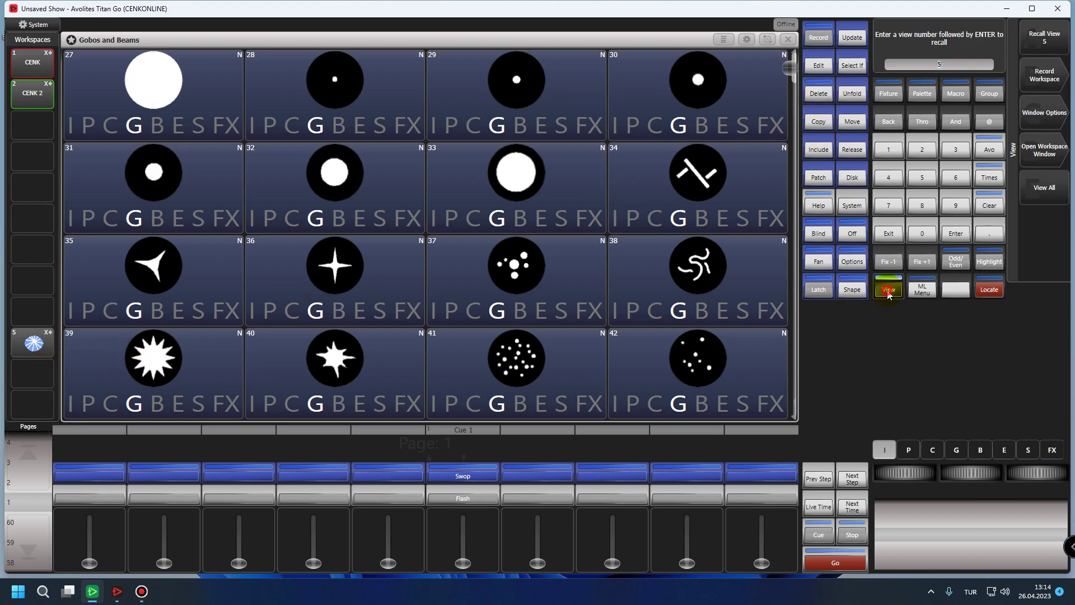
{"action": "left_click", "coordinate": [820, 96]}
{"action": "left_click", "coordinate": [820, 94]}
{"action": "left_click", "coordinate": [681, 162]}
{"action": "left_click", "coordinate": [33, 345]}
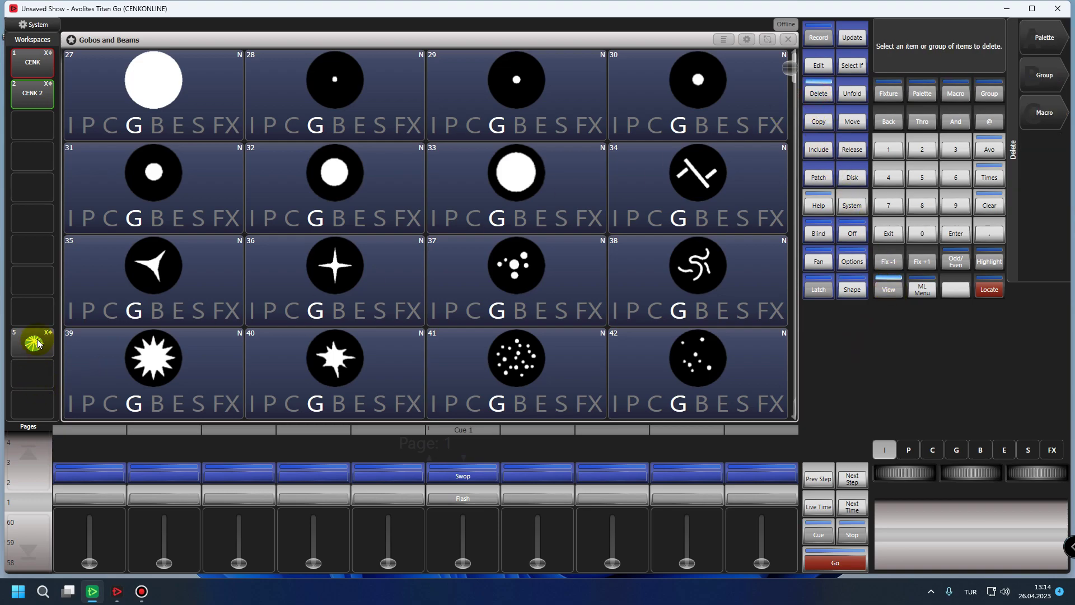
{"action": "left_click", "coordinate": [414, 261]}
{"action": "left_click", "coordinate": [891, 235]}
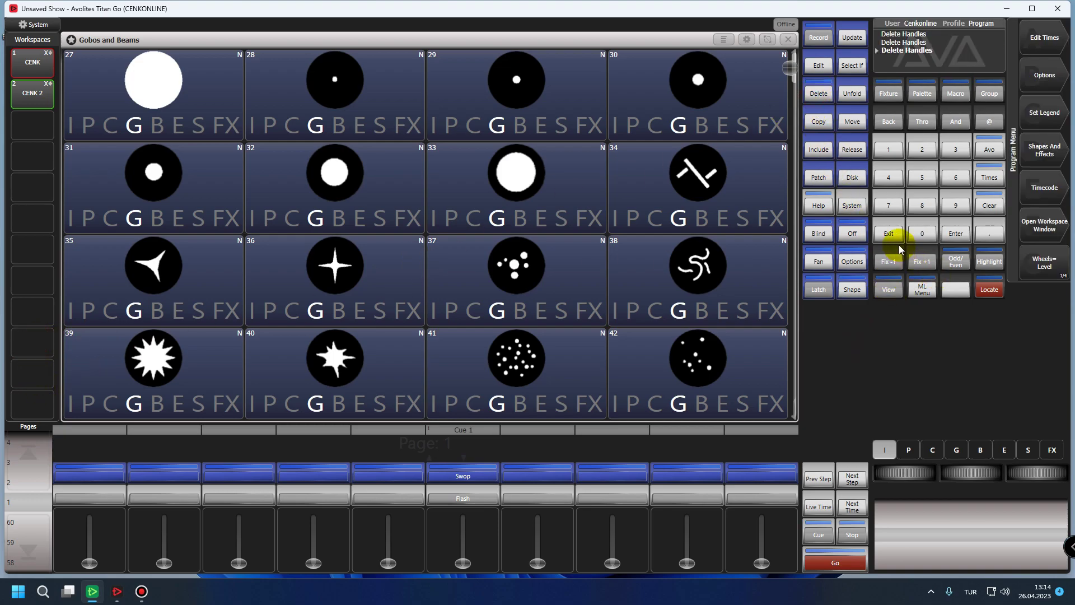
Clear the programmer, and close and reopen the full-size Gobos and Beams window
{"action": "left_click", "coordinate": [979, 205]}
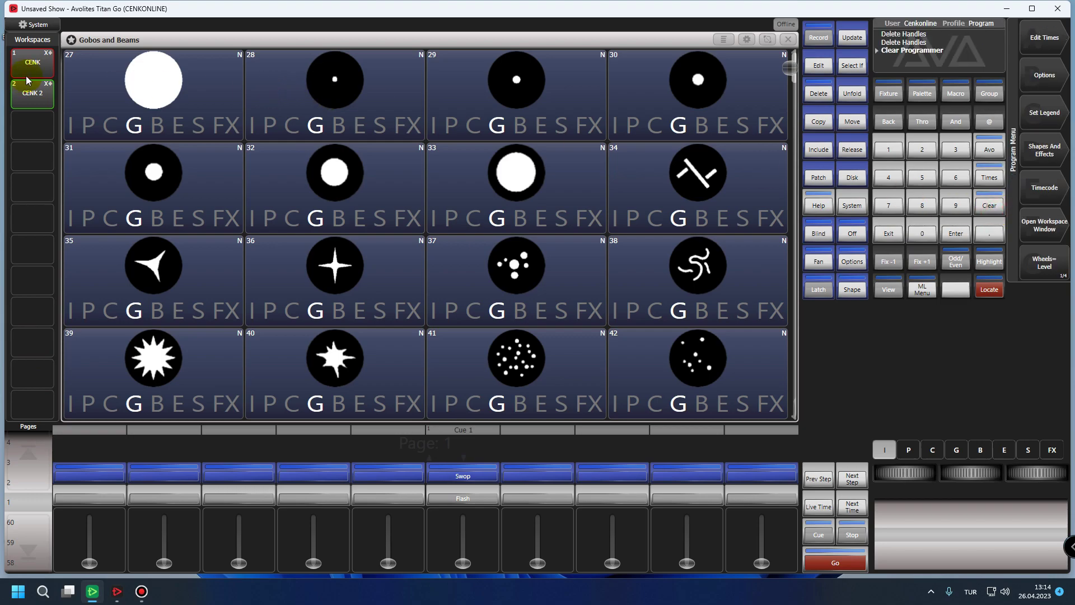
{"action": "left_click", "coordinate": [789, 39]}
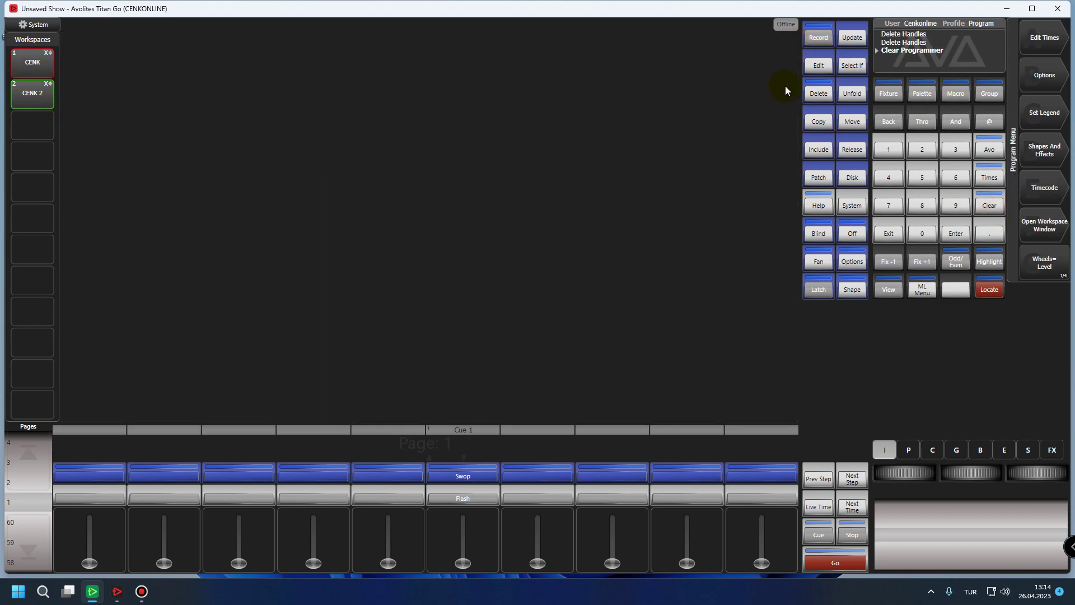
{"action": "left_click", "coordinate": [1045, 225]}
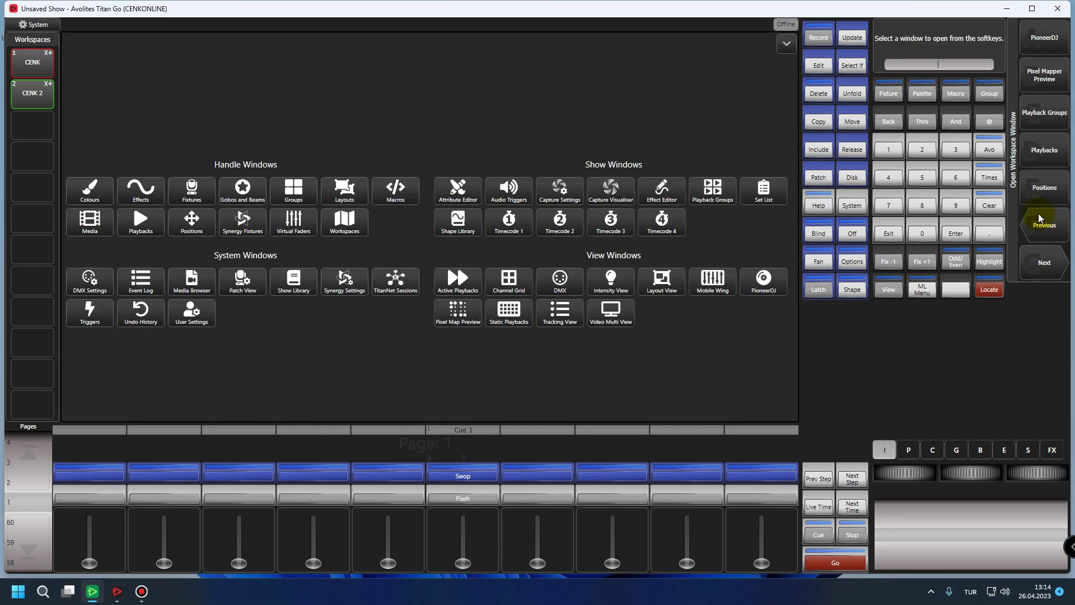
{"action": "left_click", "coordinate": [243, 194]}
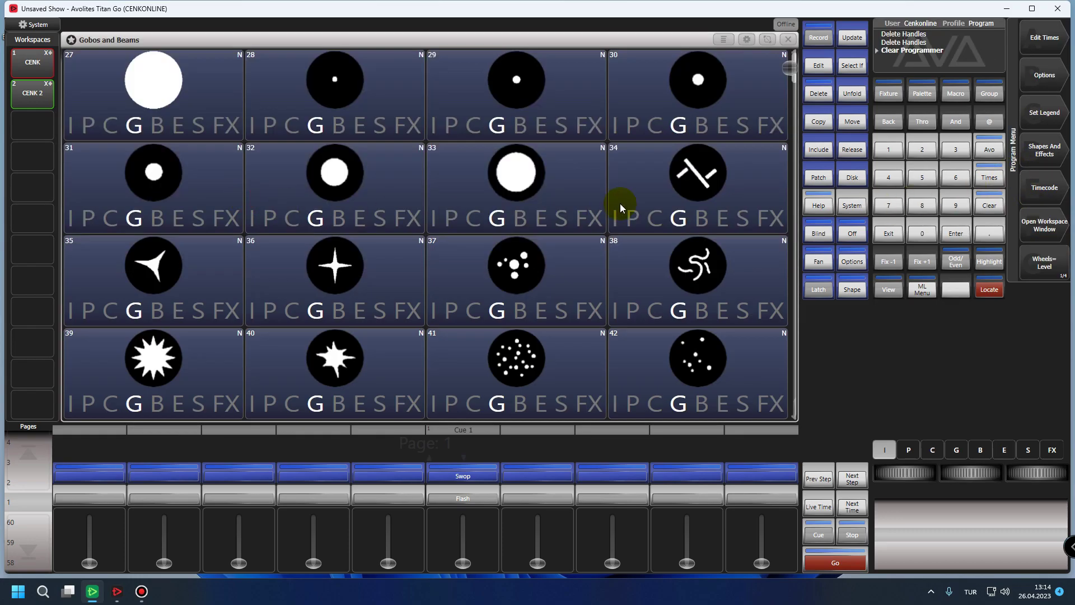
Recall workspace 1, and close and reopen its Gobos and Beams window in the same layout slot
{"action": "left_click", "coordinate": [32, 62]}
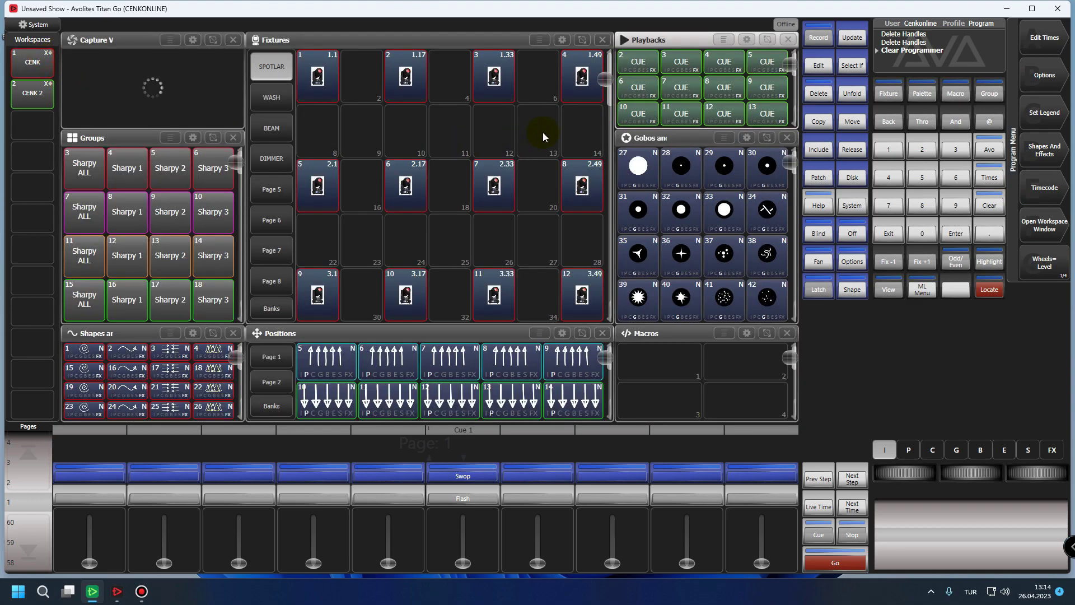
{"action": "left_click", "coordinate": [787, 138]}
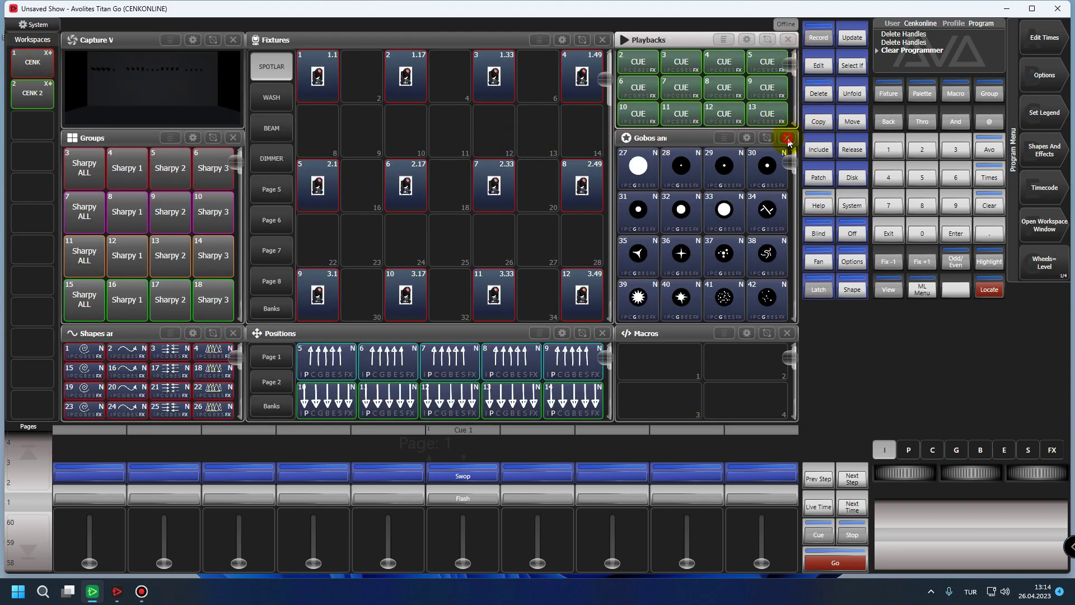
{"action": "left_click", "coordinate": [1044, 224]}
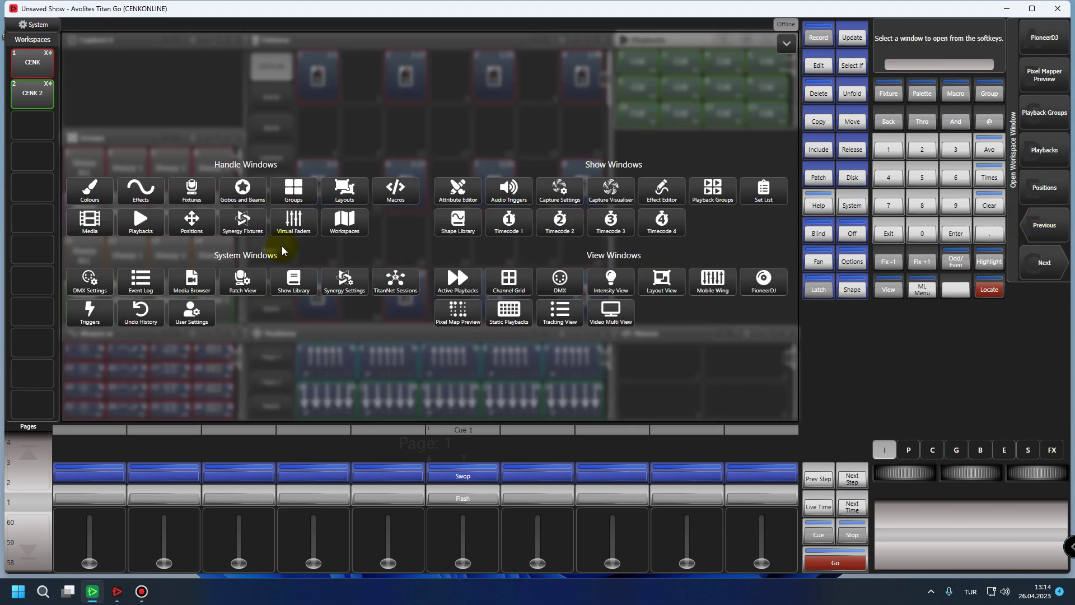
{"action": "left_click", "coordinate": [243, 188]}
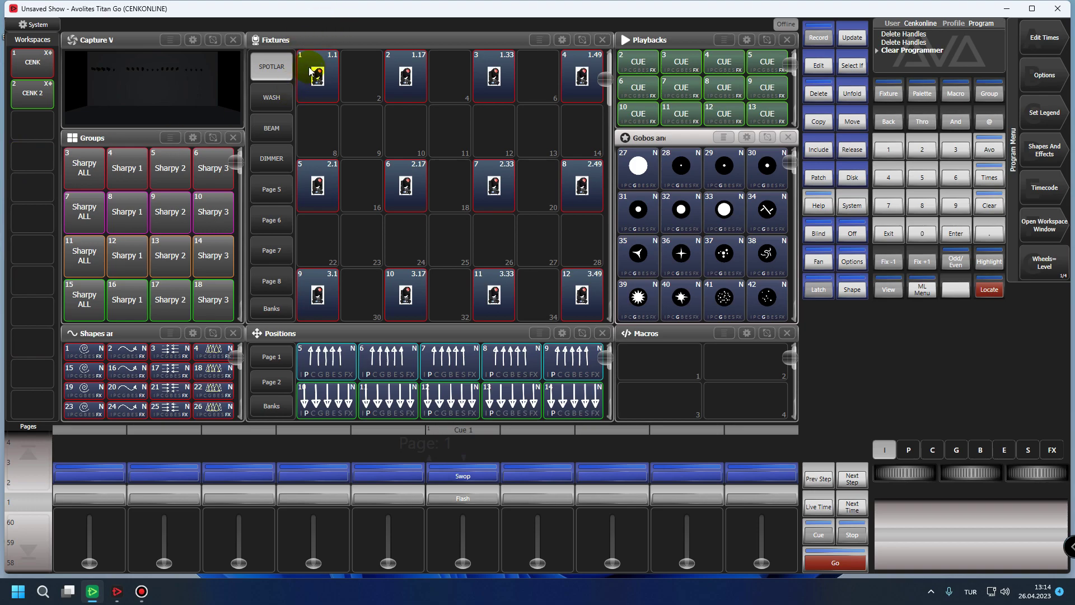
{"action": "left_click", "coordinate": [1044, 112]}
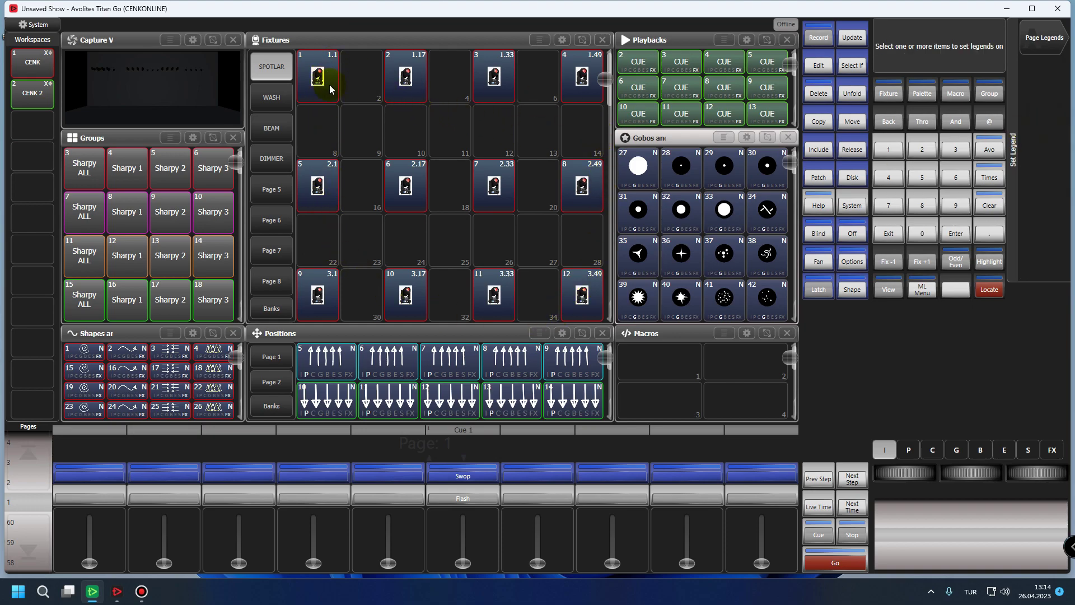
{"action": "left_click", "coordinate": [888, 234]}
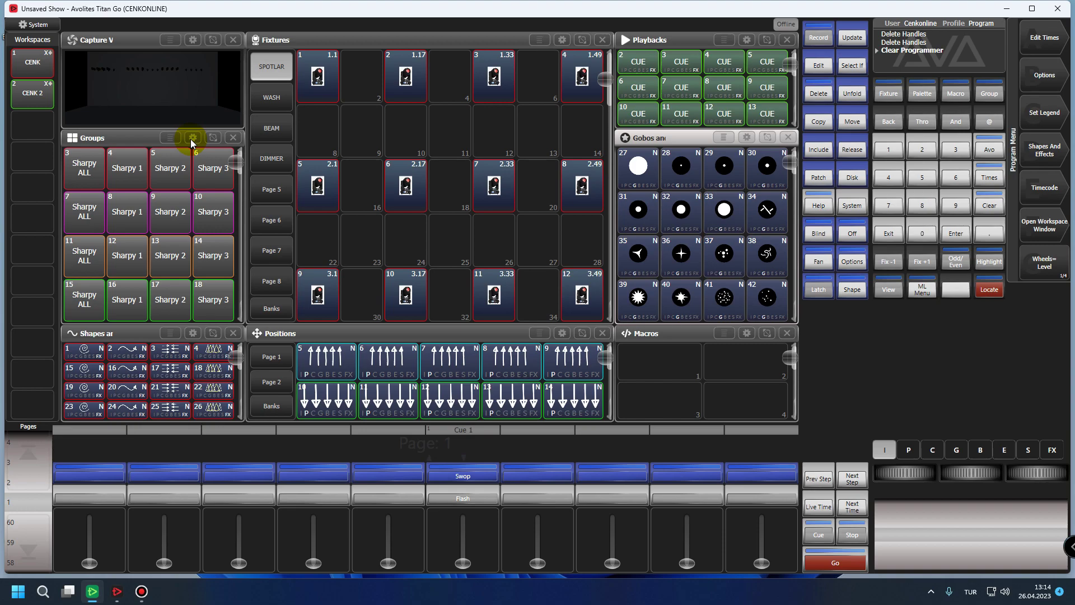
{"action": "left_click", "coordinate": [1030, 117]}
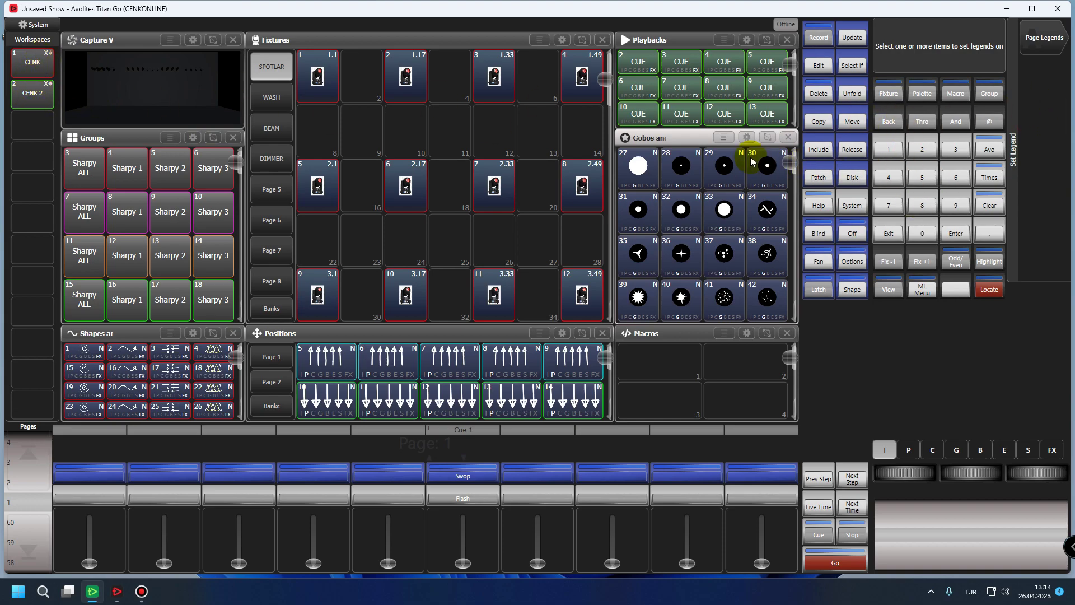
{"action": "left_click", "coordinate": [889, 230]}
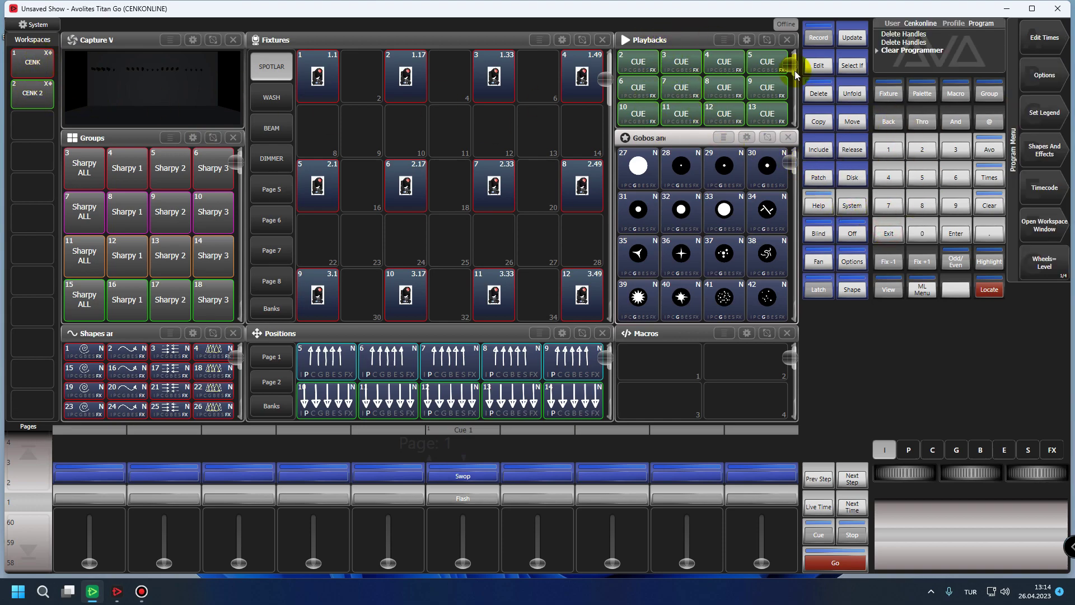
Set a new halo colour on playback handles 2 to 13 as one group through their legend settings
{"action": "left_click", "coordinate": [1037, 115]}
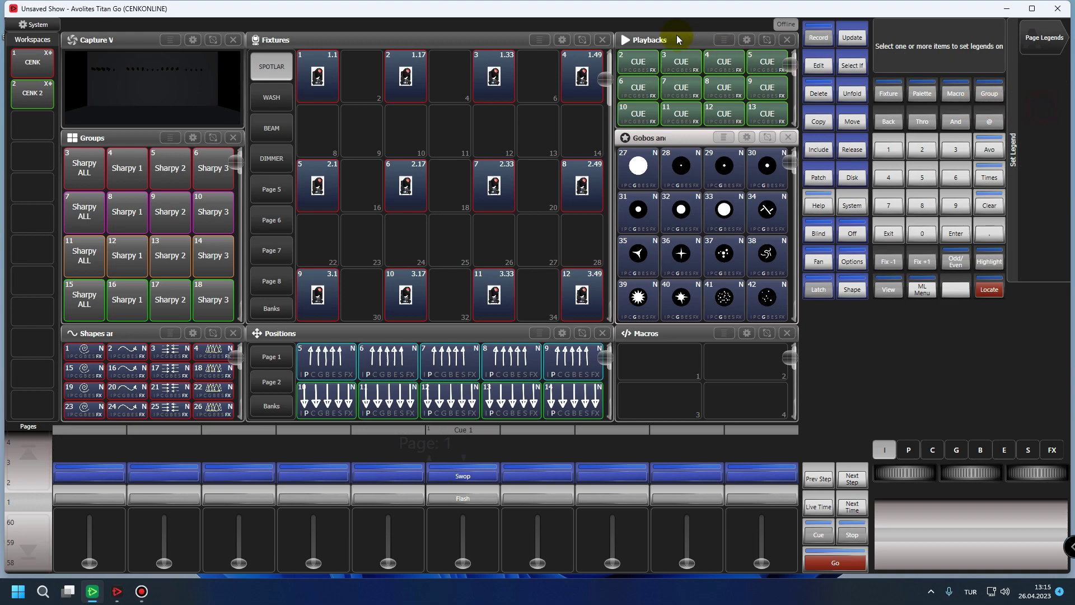
{"action": "left_click_drag", "start_coordinate": [640, 55], "coordinate": [783, 117]}
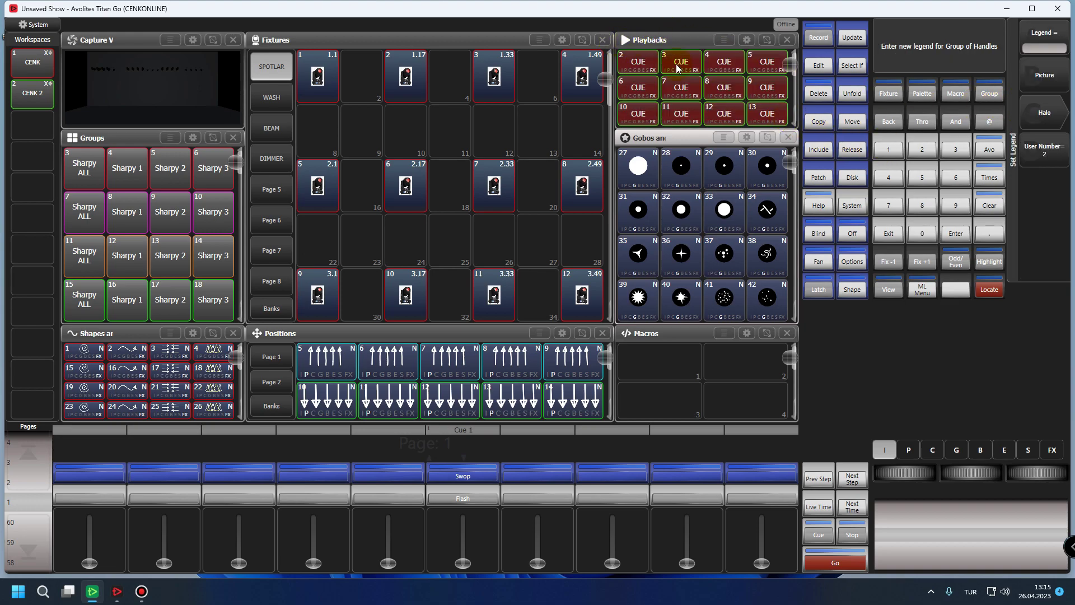
{"action": "left_click", "coordinate": [1037, 112]}
{"action": "left_click_drag", "start_coordinate": [804, 172], "coordinate": [999, 111]}
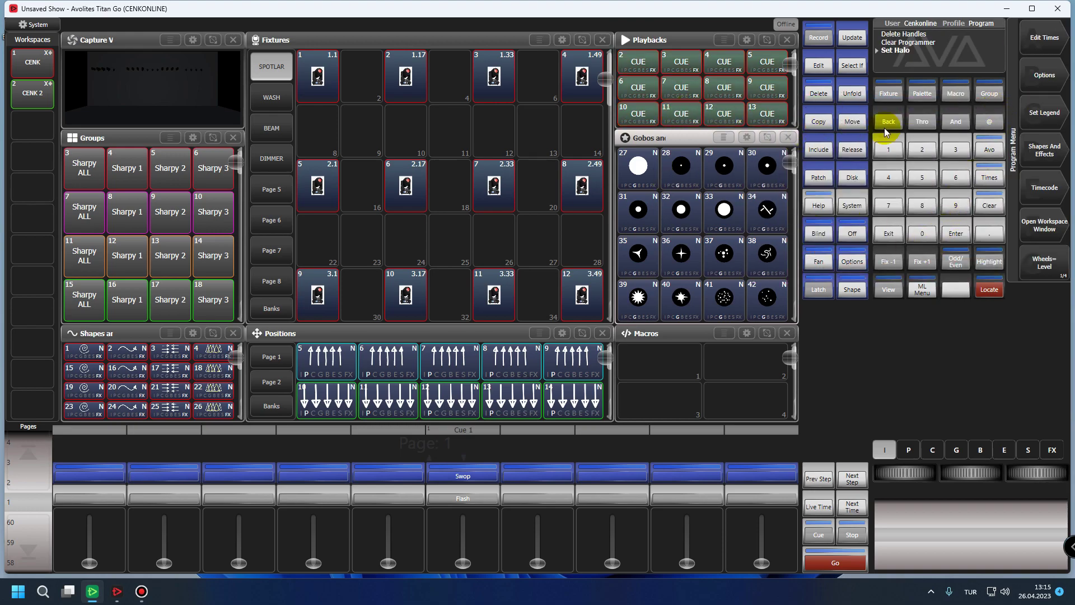
Set a hand-drawn picture legend on playback handles 2 to 13 by writing a first name with the thin white pen
{"action": "left_click", "coordinate": [1044, 112]}
{"action": "left_click_drag", "start_coordinate": [637, 58], "coordinate": [820, 132]}
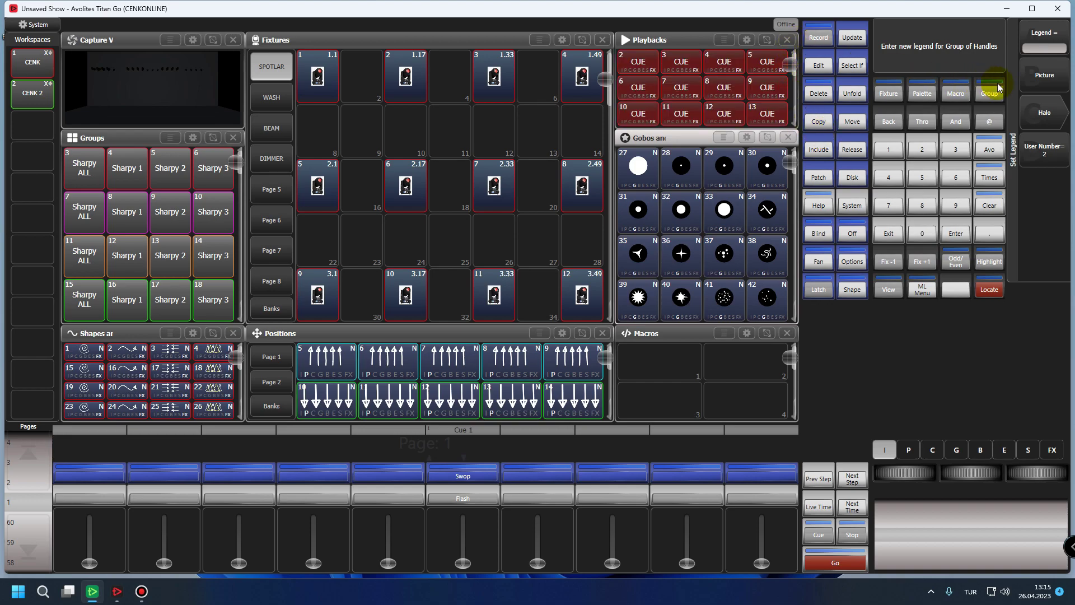
{"action": "left_click", "coordinate": [1040, 74]}
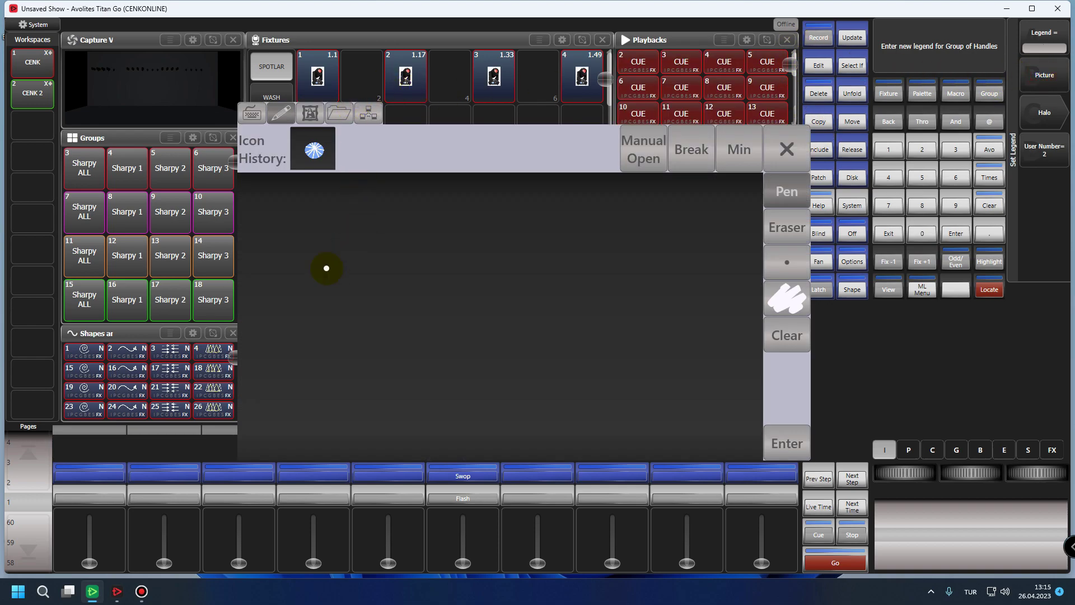
{"action": "left_click_drag", "start_coordinate": [333, 260], "coordinate": [458, 359]}
{"action": "mouse_move", "coordinate": [492, 335]}
{"action": "left_mouse_down"}
{"action": "mouse_move", "coordinate": [518, 321]}
{"action": "mouse_move", "coordinate": [578, 356]}
{"action": "mouse_move", "coordinate": [651, 319]}
{"action": "left_mouse_up"}
{"action": "left_click_drag", "start_coordinate": [687, 235], "coordinate": [698, 335]}
{"action": "mouse_move", "coordinate": [730, 288]}
{"action": "left_mouse_down"}
{"action": "mouse_move", "coordinate": [711, 342]}
{"action": "mouse_move", "coordinate": [748, 341]}
{"action": "left_mouse_up"}
{"action": "left_click", "coordinate": [786, 441]}
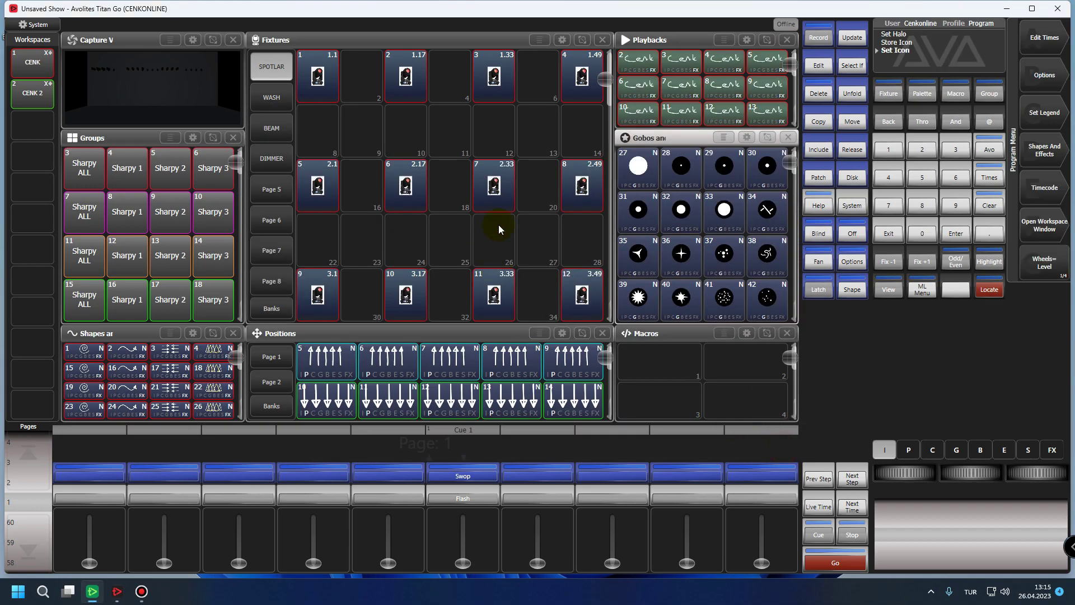
{"action": "left_click", "coordinate": [1036, 147]}
{"action": "left_click", "coordinate": [639, 61]}
{"action": "left_click", "coordinate": [889, 233]}
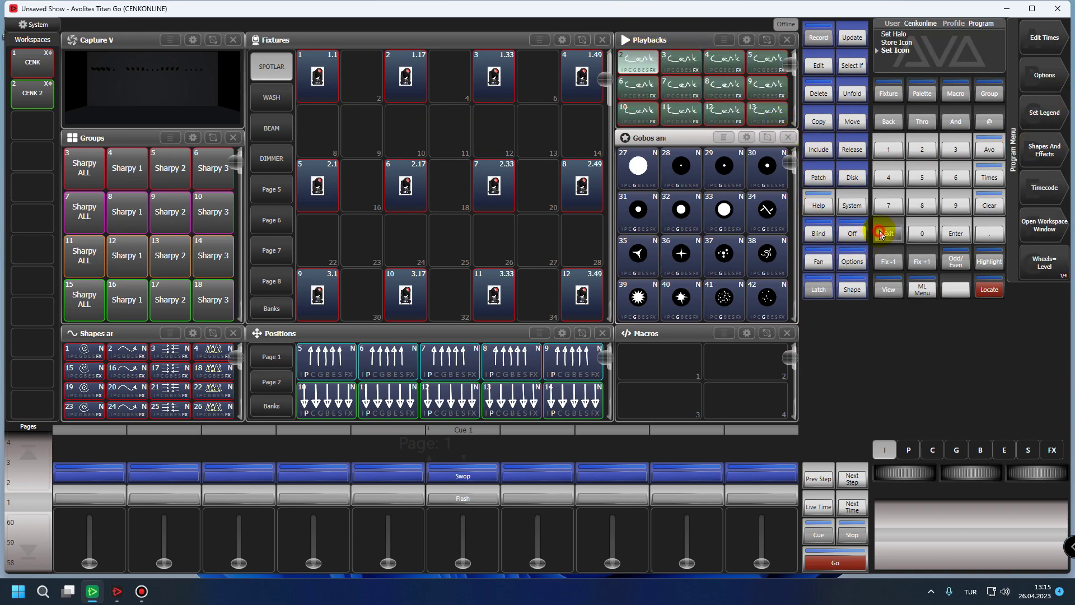
Start a new picture legend for playback handles 2 to 13 with a very thick pen in pink
{"action": "left_click", "coordinate": [1037, 108]}
{"action": "left_click_drag", "start_coordinate": [631, 53], "coordinate": [780, 108]}
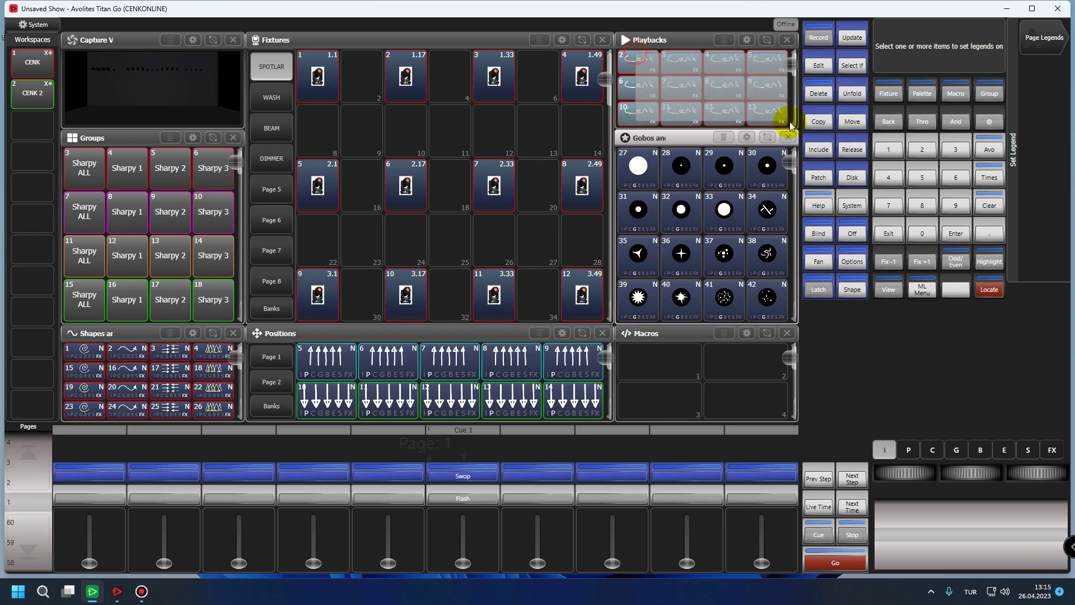
{"action": "left_click", "coordinate": [1045, 72]}
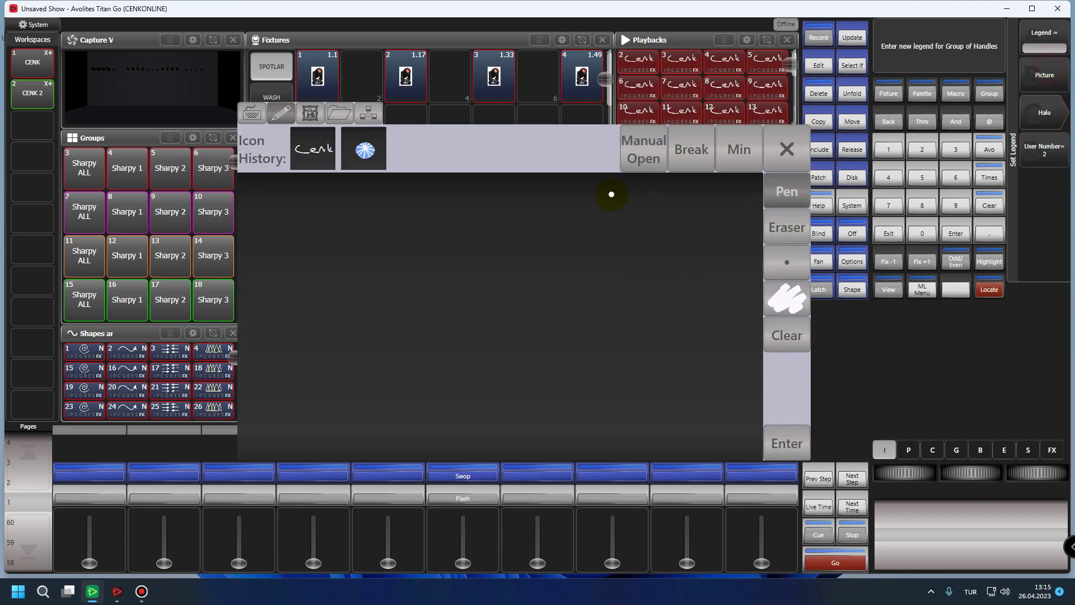
{"action": "left_click", "coordinate": [787, 261]}
{"action": "left_click_drag", "start_coordinate": [845, 285], "coordinate": [928, 292]}
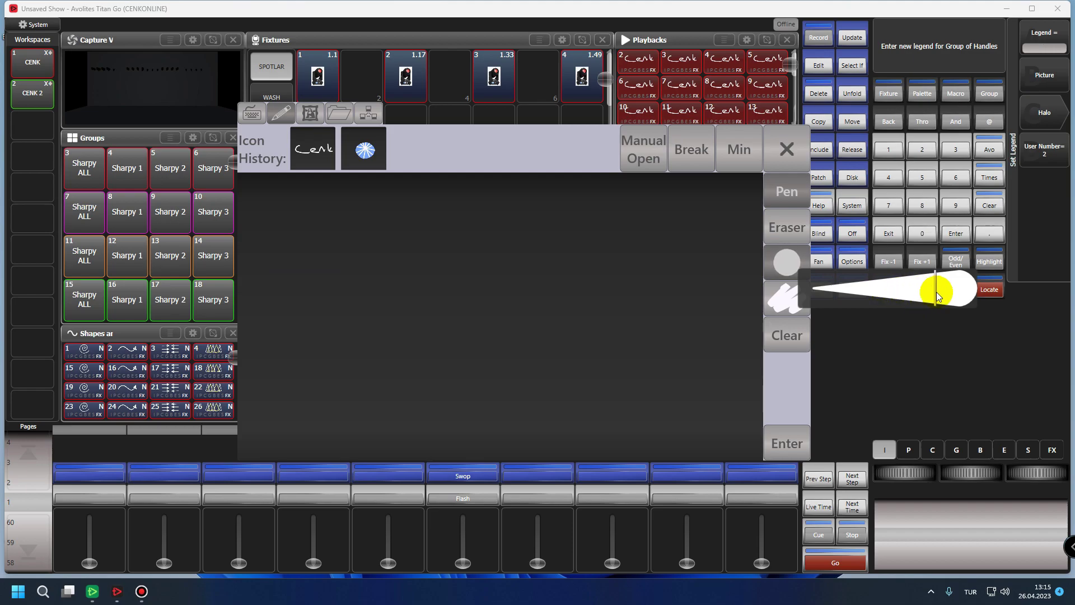
{"action": "left_click", "coordinate": [786, 308]}
{"action": "mouse_move", "coordinate": [946, 343]}
{"action": "left_mouse_down"}
{"action": "mouse_move", "coordinate": [1022, 356]}
{"action": "mouse_move", "coordinate": [1030, 324]}
{"action": "left_mouse_up"}
Draw thick pink handwriting across the canvas, apply it as the playback handles' legend, and clear the programmer
{"action": "mouse_move", "coordinate": [311, 283]}
{"action": "left_mouse_down"}
{"action": "mouse_move", "coordinate": [327, 255]}
{"action": "mouse_move", "coordinate": [406, 358]}
{"action": "left_mouse_up"}
{"action": "mouse_move", "coordinate": [491, 314]}
{"action": "left_mouse_down"}
{"action": "mouse_move", "coordinate": [521, 285]}
{"action": "mouse_move", "coordinate": [627, 364]}
{"action": "mouse_move", "coordinate": [745, 314]}
{"action": "mouse_move", "coordinate": [762, 358]}
{"action": "left_mouse_up"}
{"action": "left_click", "coordinate": [671, 307]}
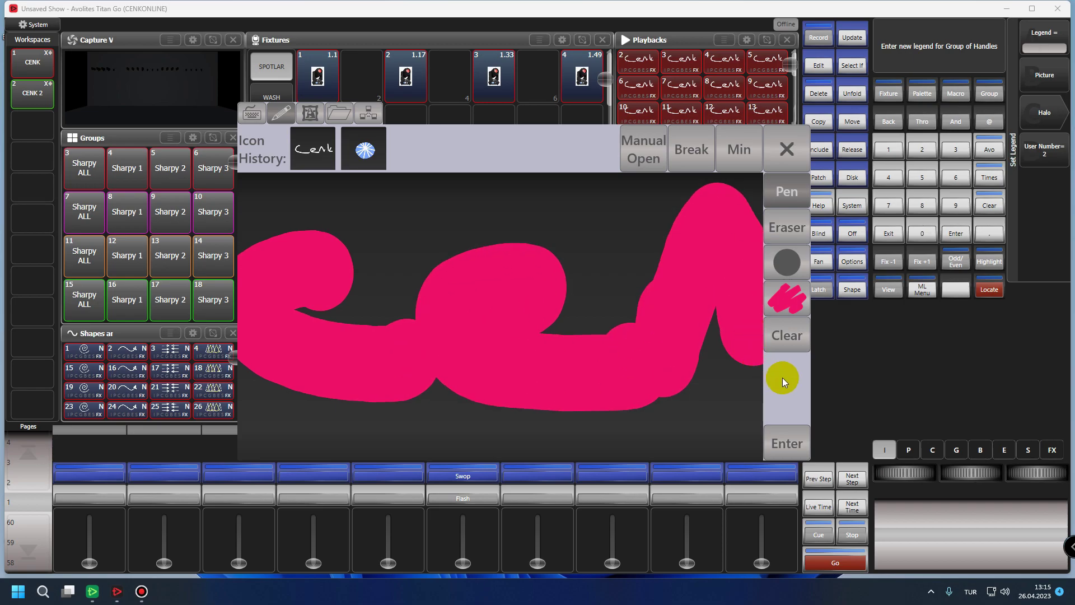
{"action": "left_click", "coordinate": [787, 443]}
{"action": "left_click", "coordinate": [545, 191]}
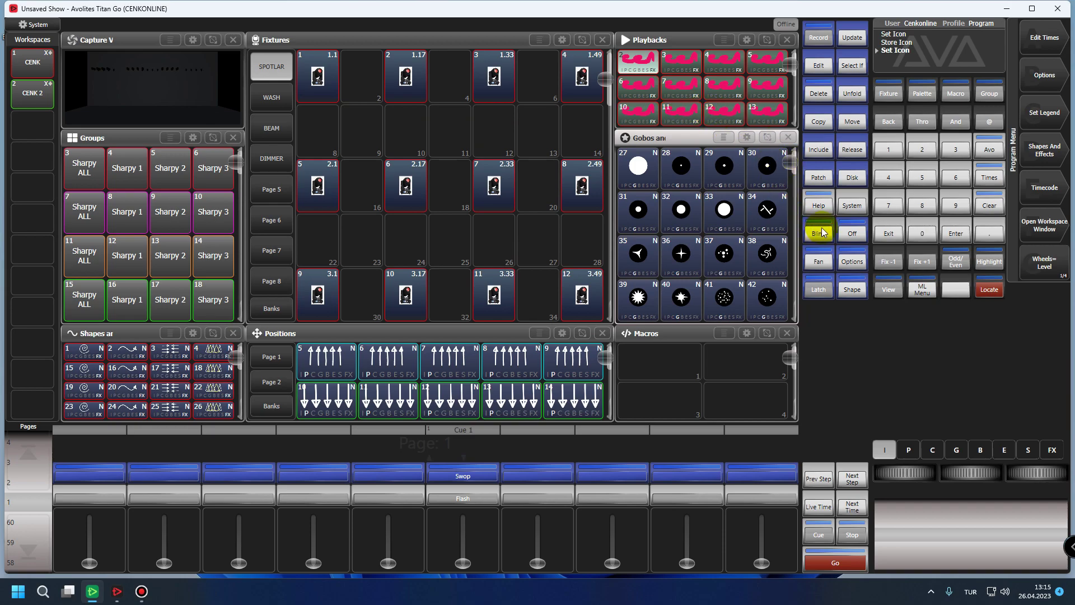
{"action": "left_click", "coordinate": [989, 206]}
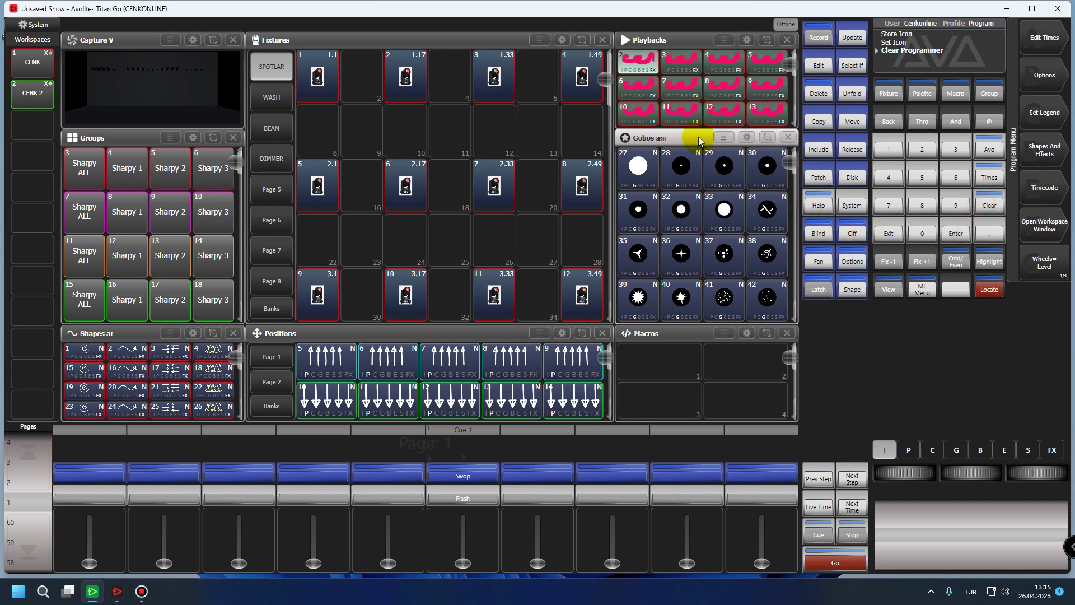